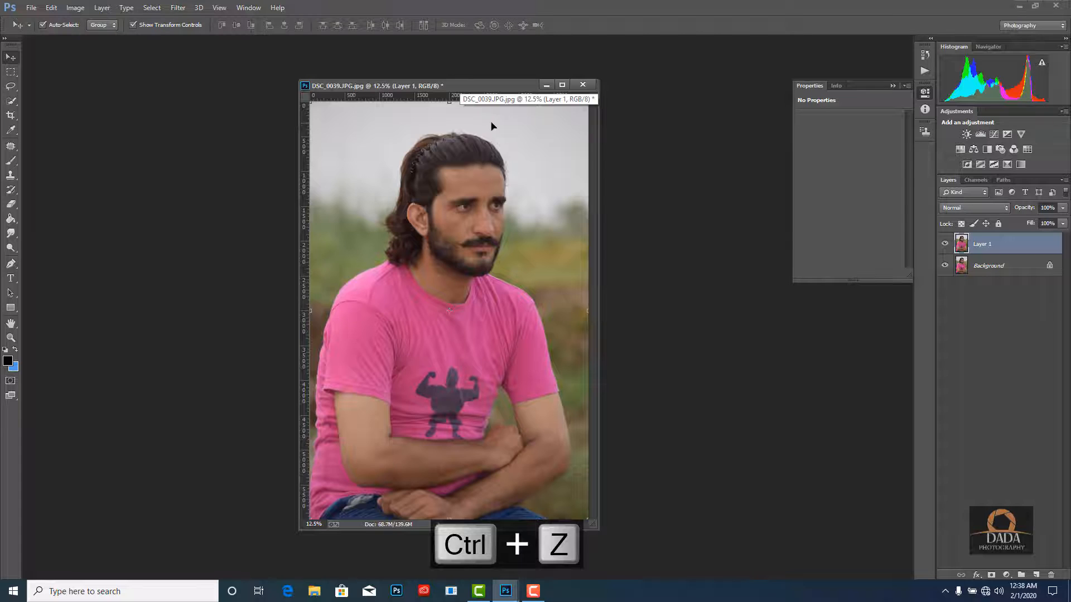
- Open the Camera Raw filter on Layer 1 and set Exposure +0.50, Shadows +10, Whites +12, Blacks -13, Texture +4, Clarity +11 and Dehaze +7
key("ctrl+=")
key("ctrl+=")
key("space")
left_click_drag(533, 158, 371, 264)
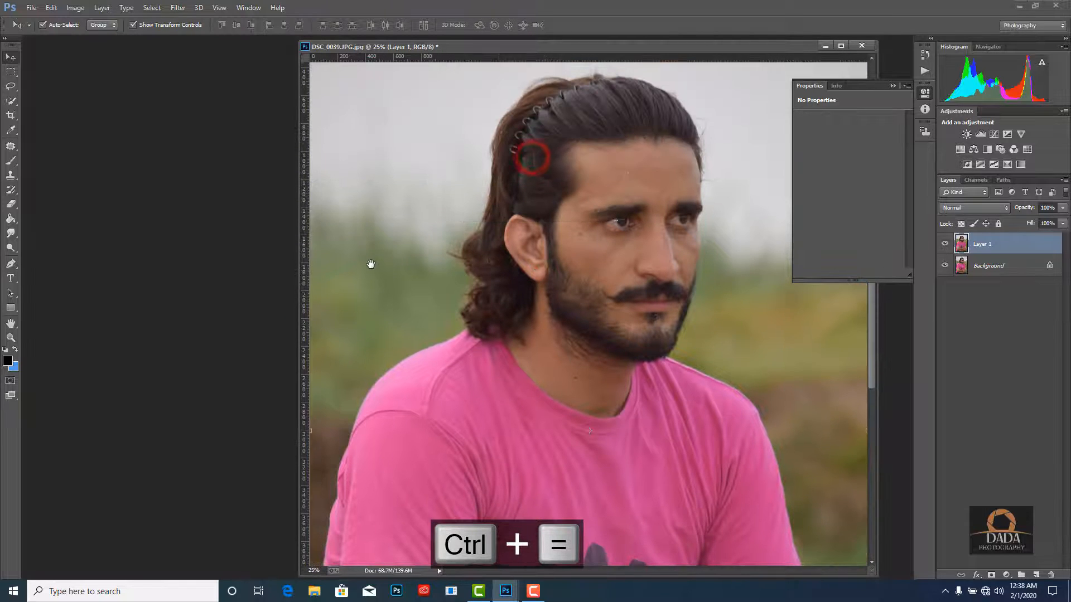
key("ctrl+shift+a")
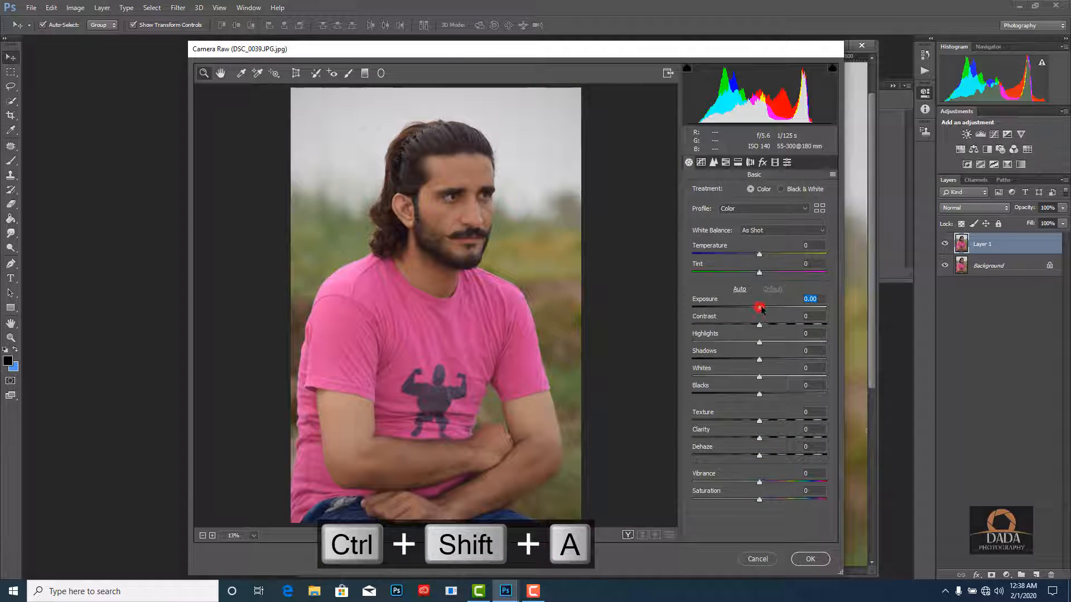
left_click_drag(762, 309, 765, 307)
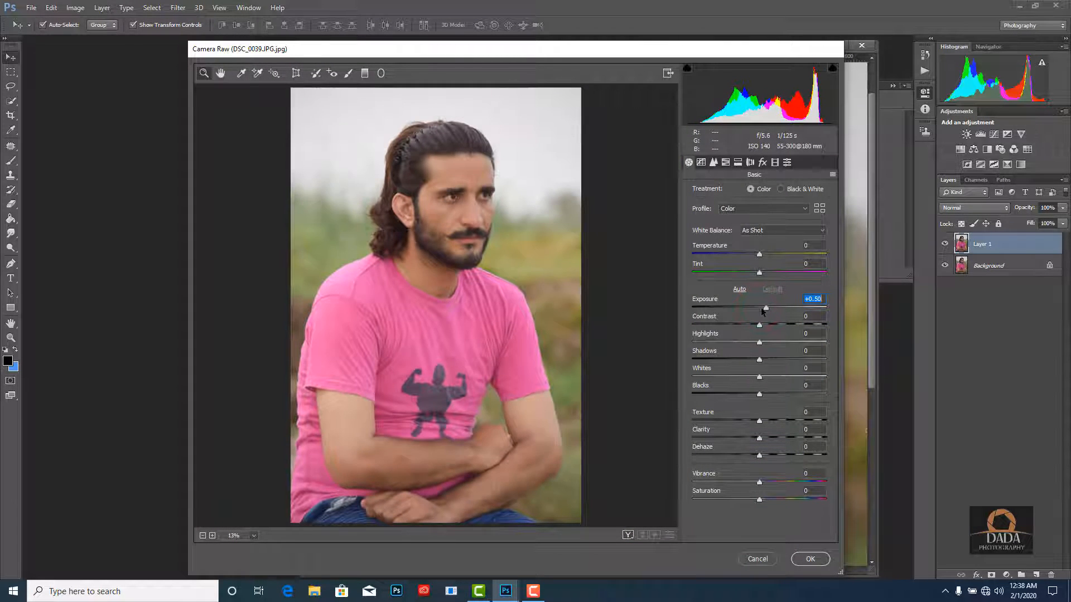
left_click(758, 360)
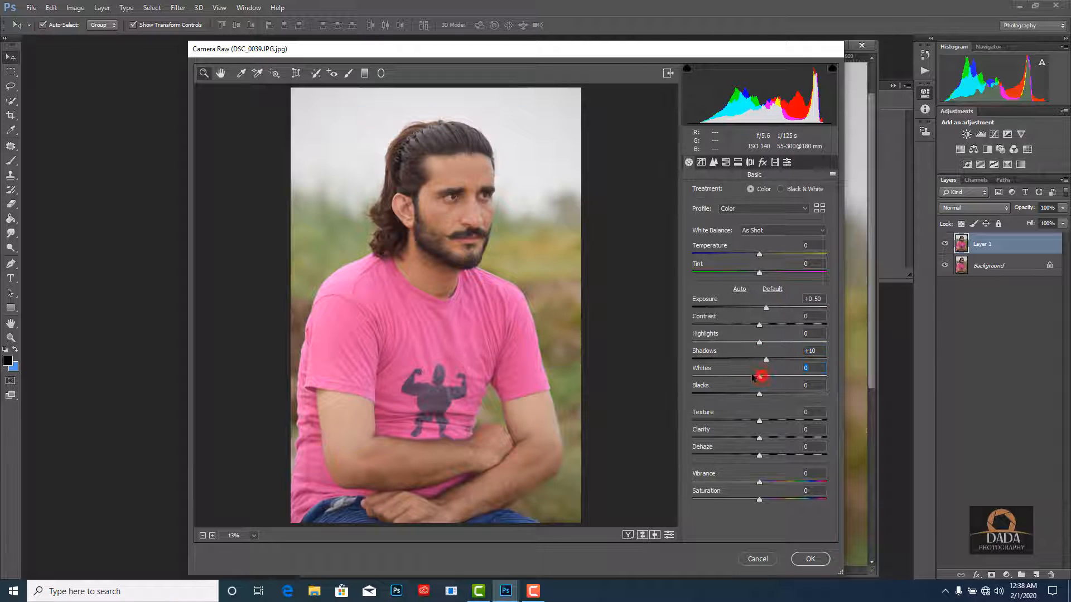
left_click_drag(760, 376, 767, 376)
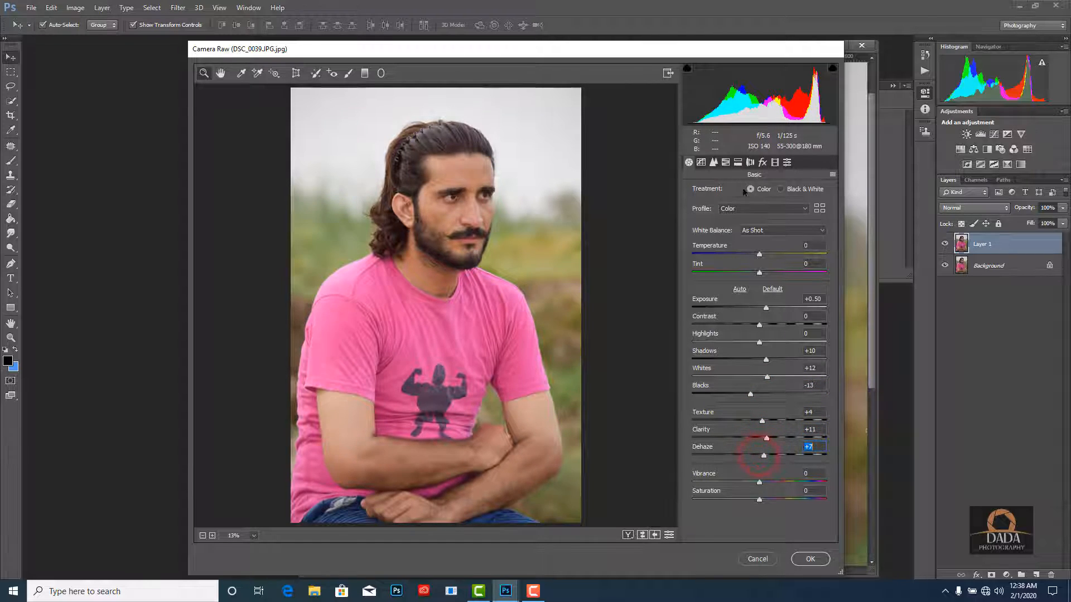
- Add a post-crop vignette (Amount -21, Midpoint 44, Roundness +3, Feather 60) and set tone curve Highlights +5, Lights +4, Darks -1, Shadows +14
left_click(762, 162)
left_click_drag(760, 308, 761, 345)
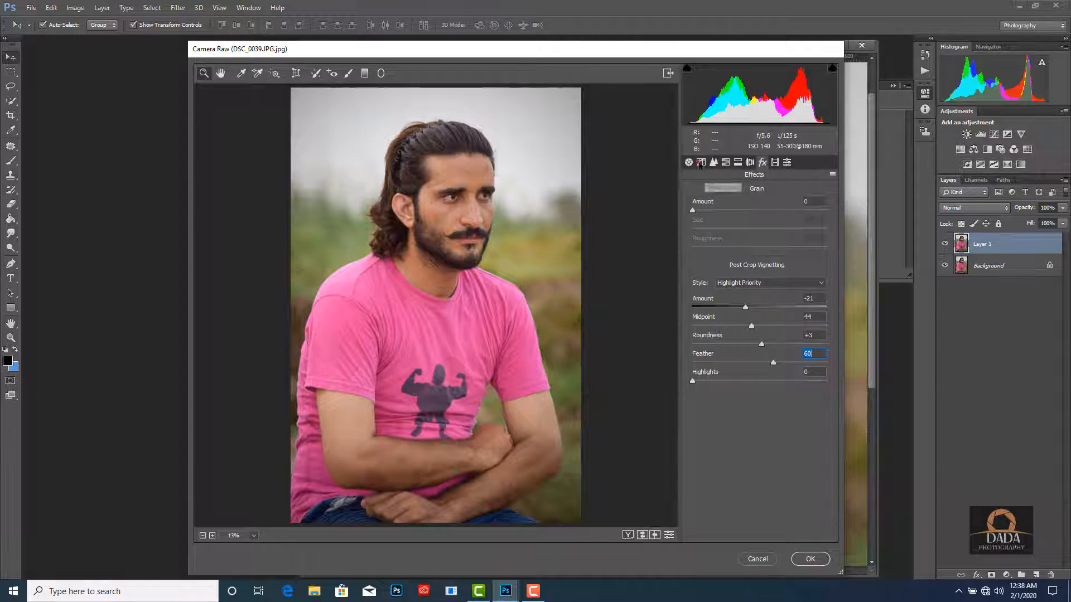
left_click(701, 163)
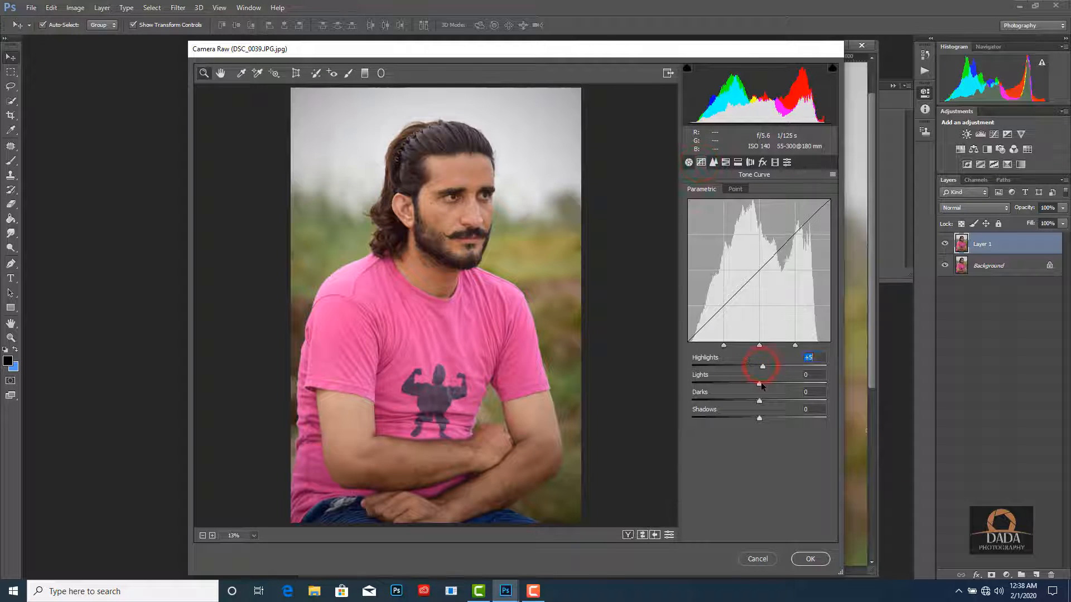
left_click_drag(761, 385, 745, 382)
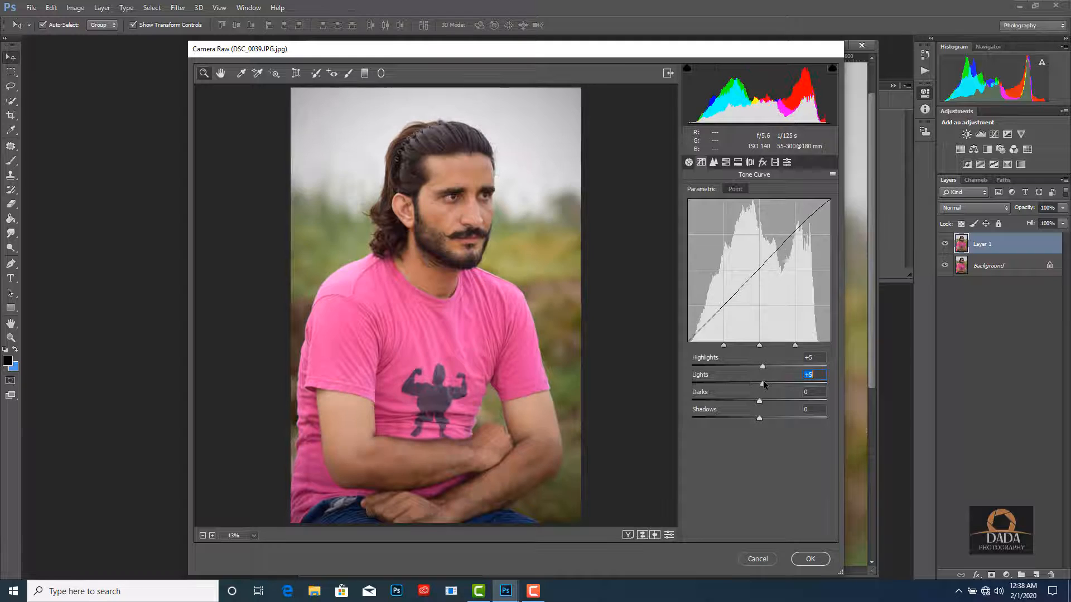
left_click_drag(753, 401, 759, 401)
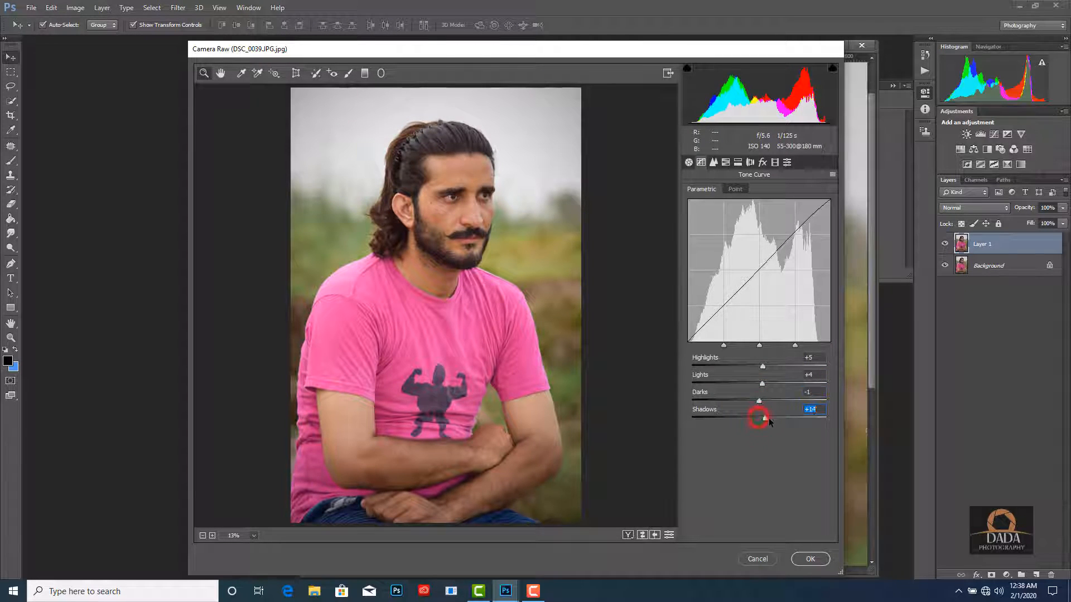
- Set the HSL saturation of Greens to +78 and Yellows to +19
left_click(725, 162)
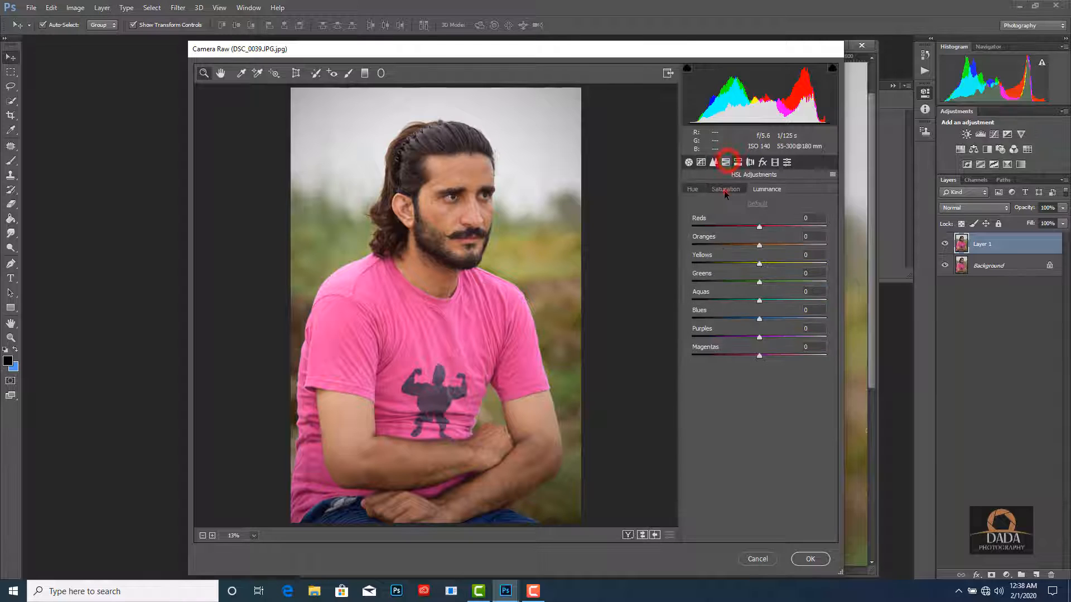
left_click(725, 189)
left_click_drag(761, 285, 813, 283)
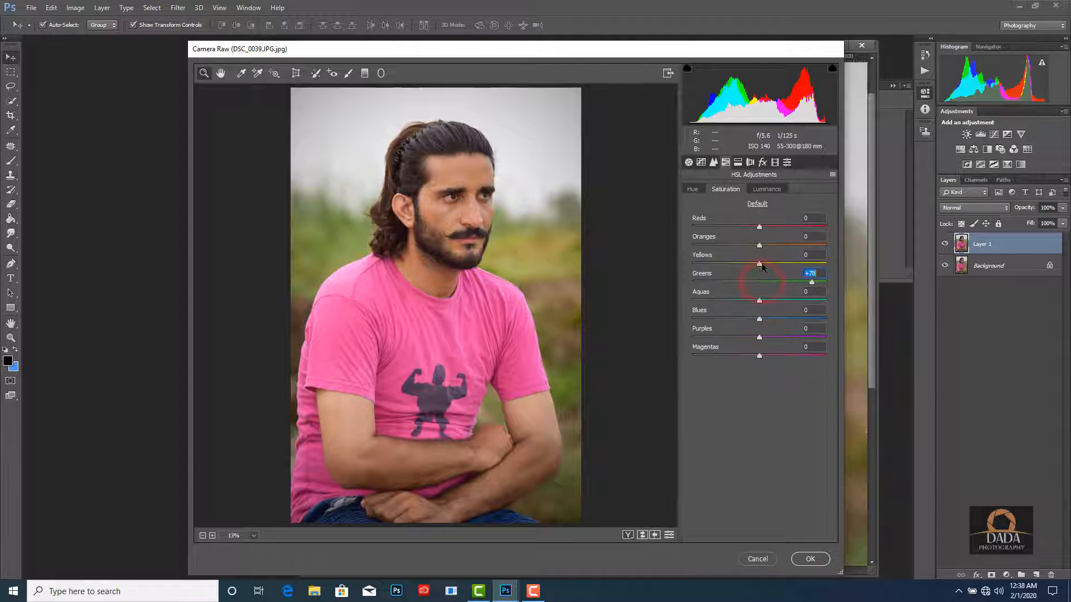
mouse_move(759, 264)
left_mouse_down()
mouse_move(821, 271)
mouse_move(749, 270)
left_mouse_up()
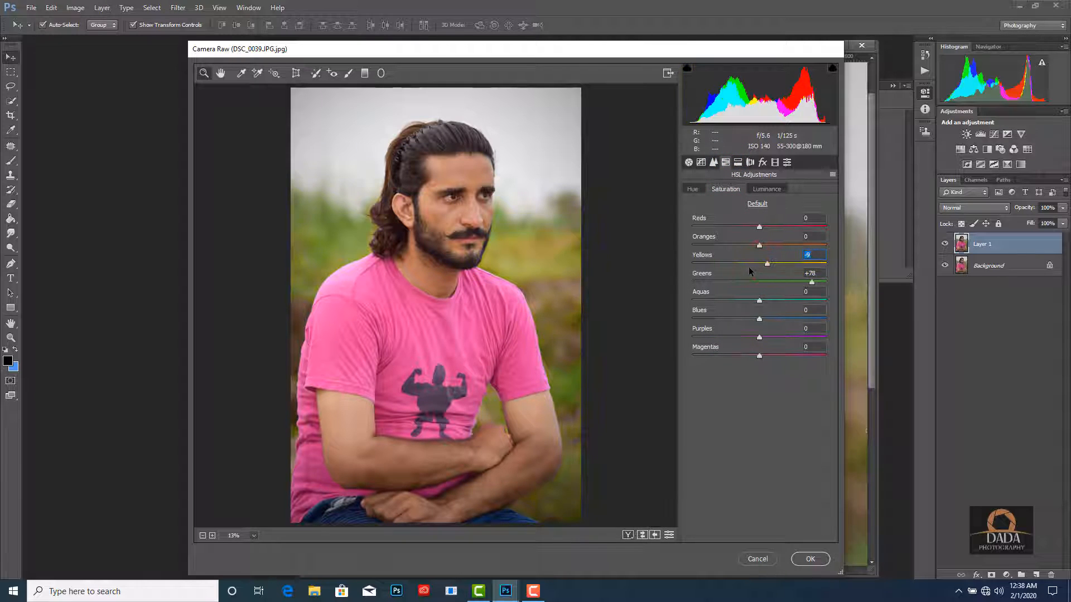
- Set HSL hue of Yellows to +49 and Greens to +100, saturation of Aquas to +63 and Blues to +43, and apply the filter
left_click(693, 190)
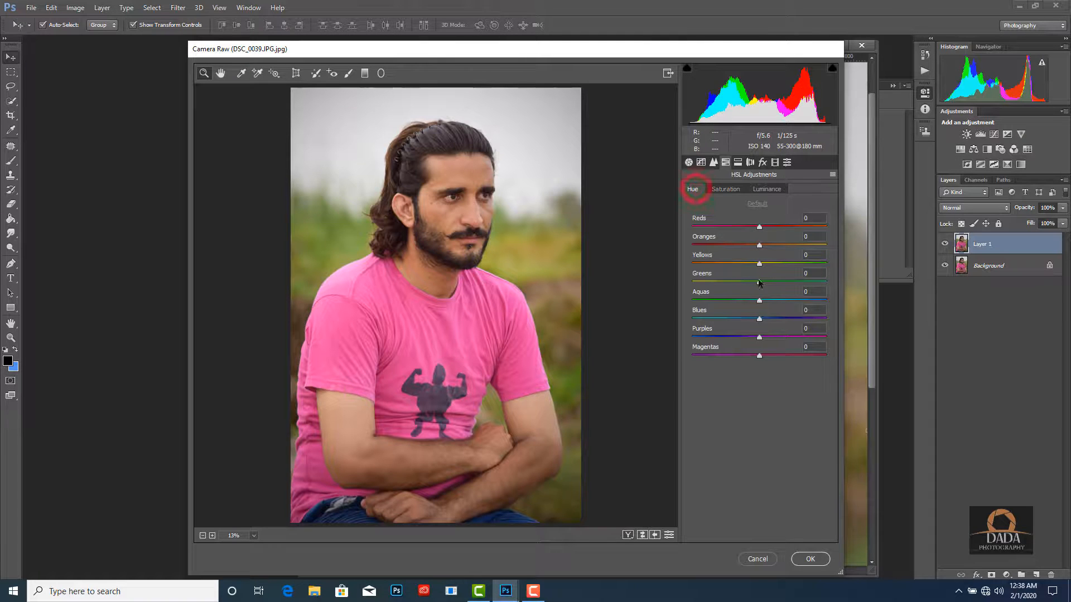
left_click_drag(759, 263, 787, 270)
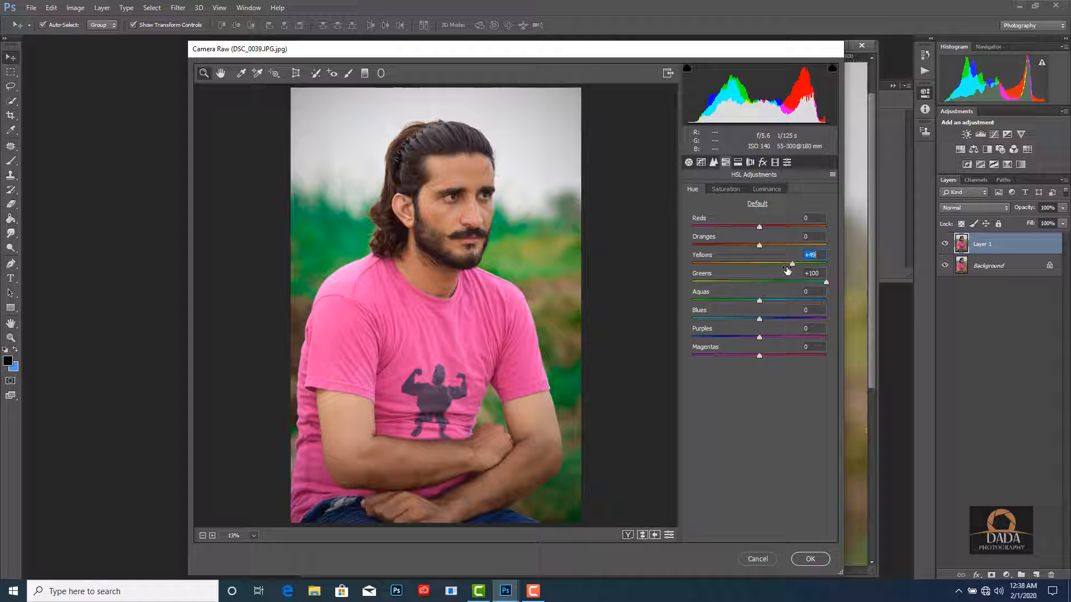
left_click(728, 189)
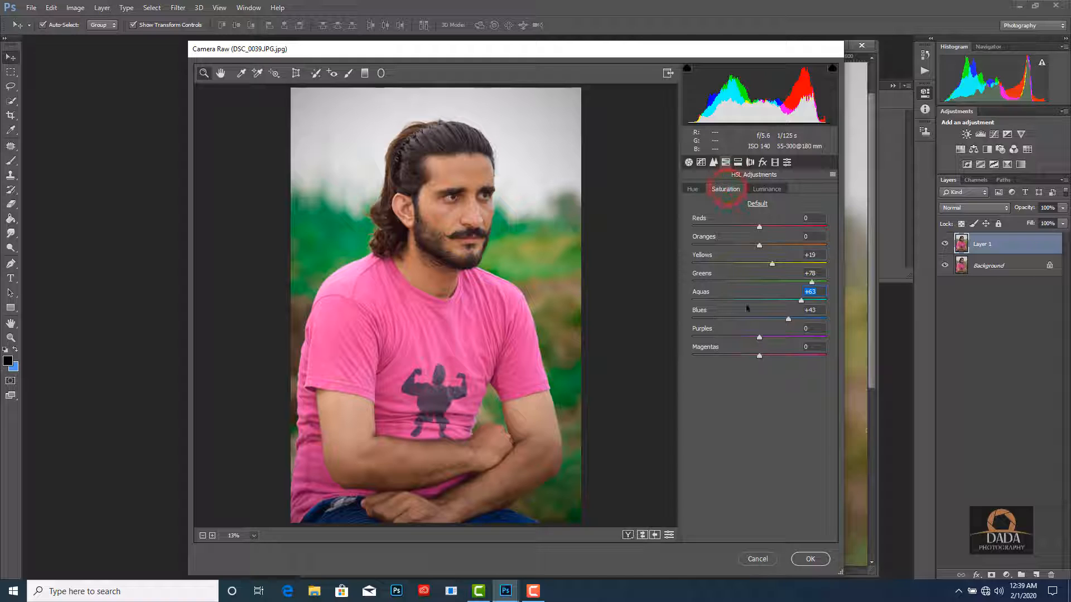
left_click(688, 162)
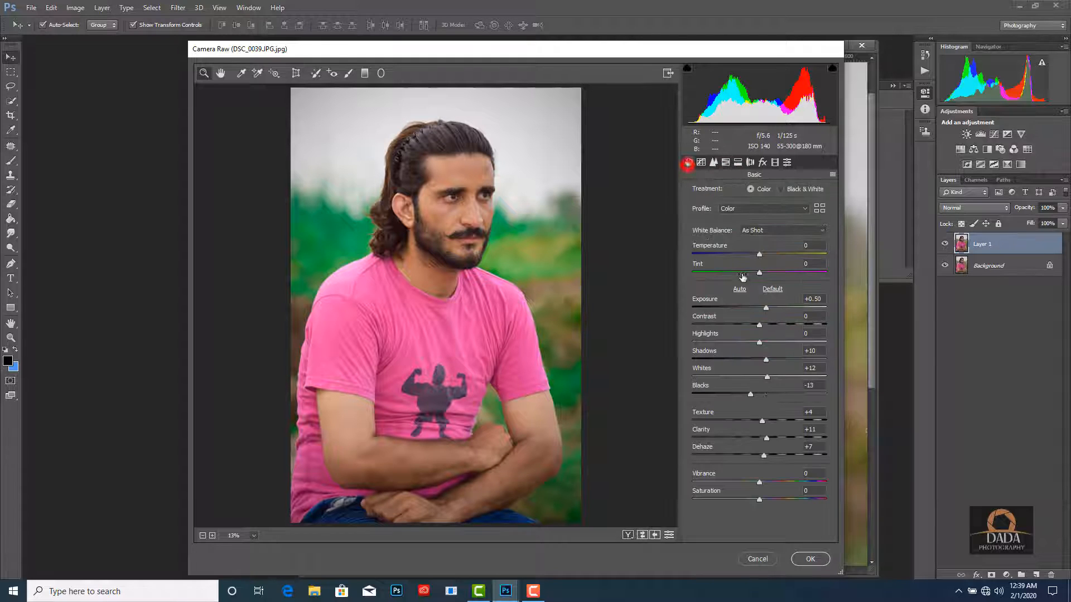
left_click(810, 559)
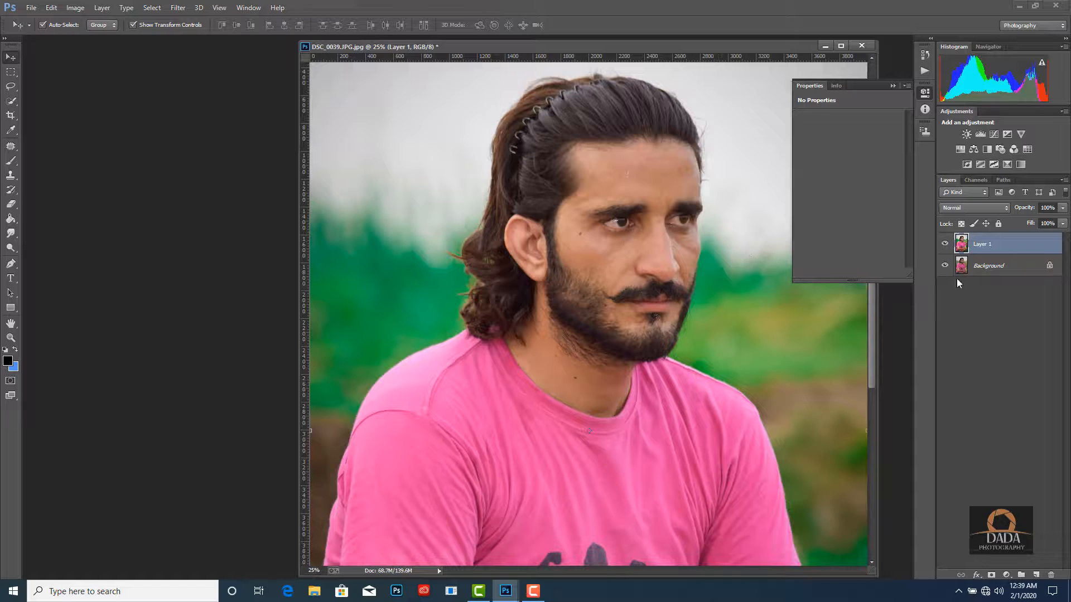
- Compare the image with and without Layer 1, and merge the layer into the Background
left_click(944, 244)
left_click(945, 244)
right_click(993, 246)
left_click(886, 416)
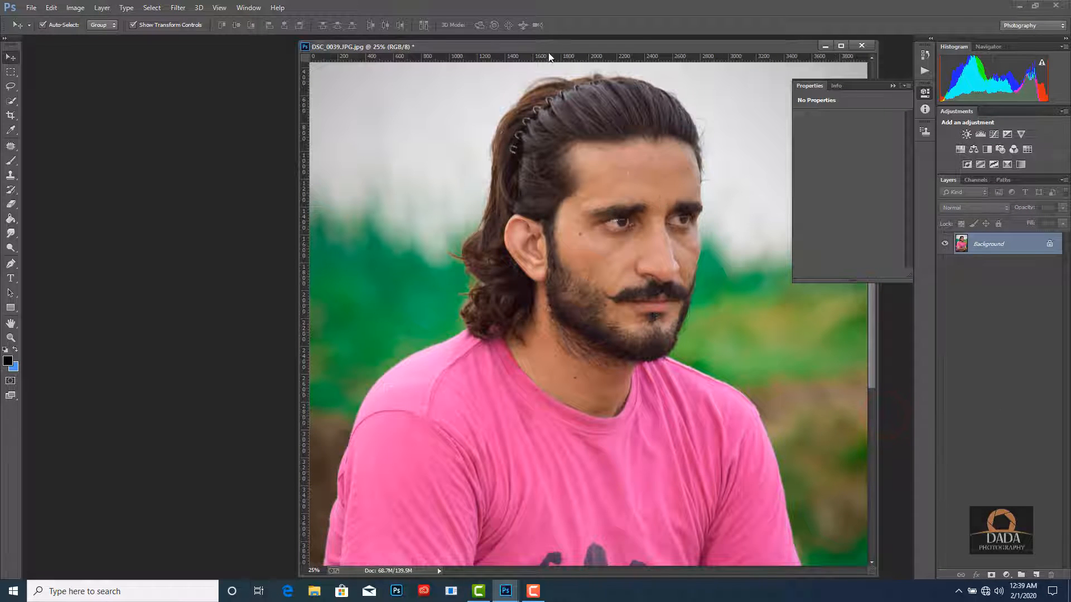
- Duplicate the Background layer and open the Liquify filter on the copy
left_click_drag(504, 49, 418, 54)
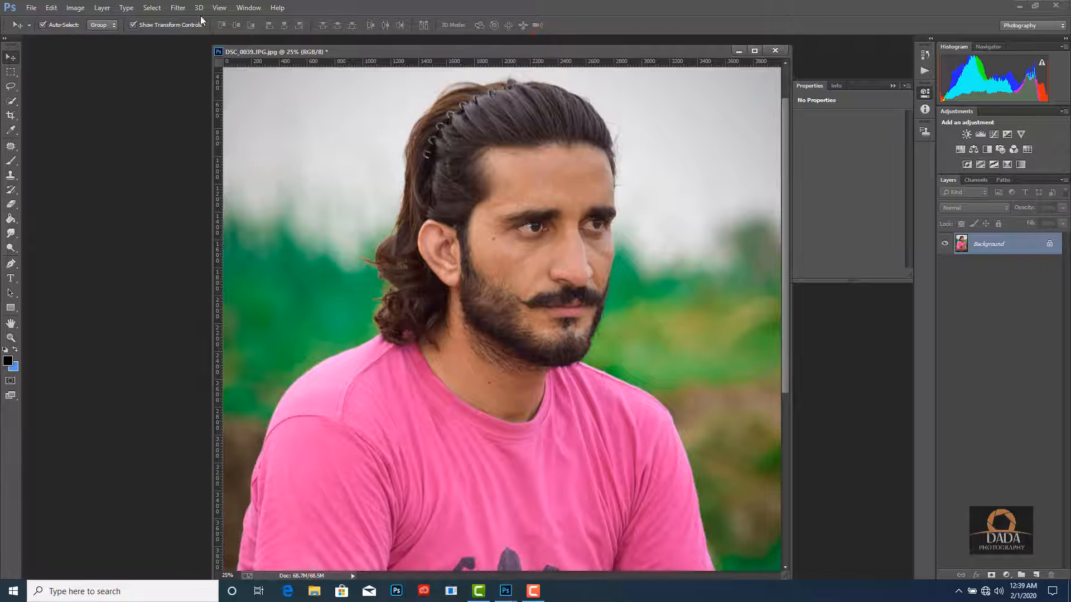
key("ctrl+j")
left_click(178, 8)
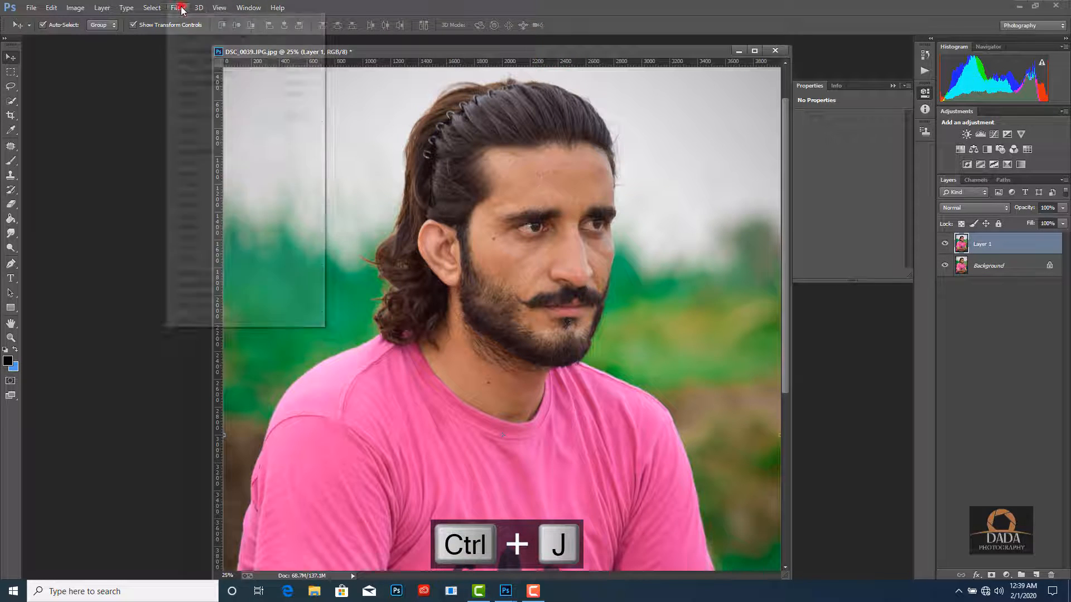
left_click(194, 99)
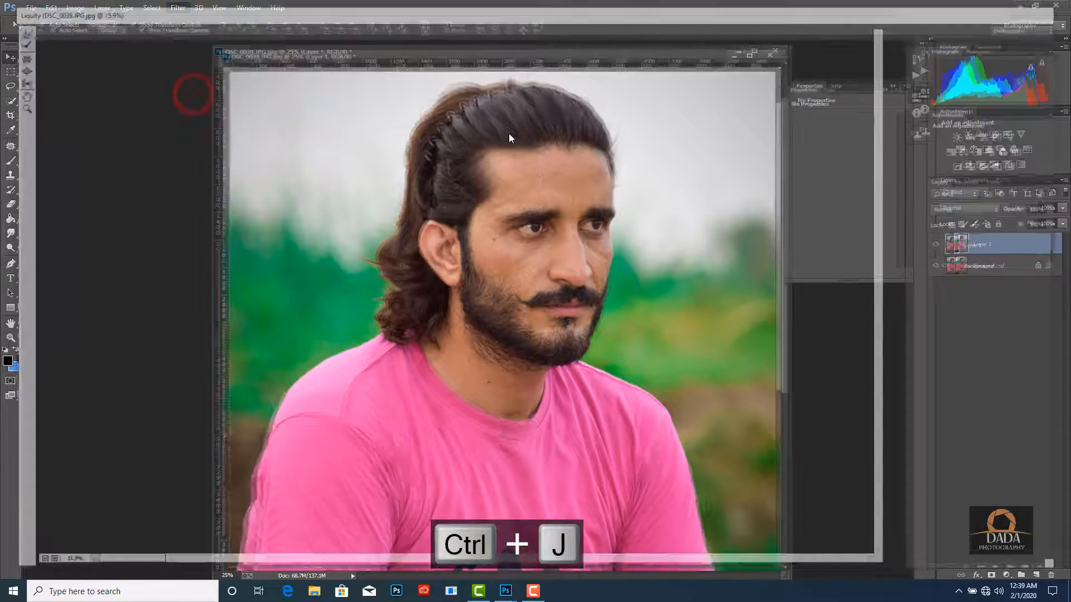
- Push the hair at the top of the man's head upward using a larger Forward Warp brush
key("ctrl+=")
key("ctrl+=")
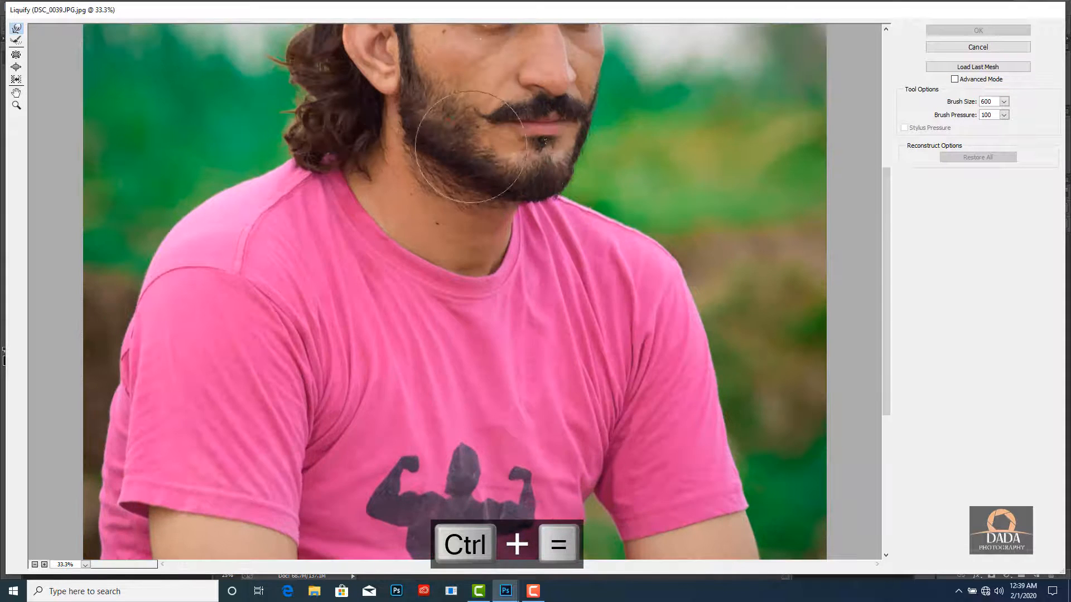
left_click_drag(448, 120, 443, 416)
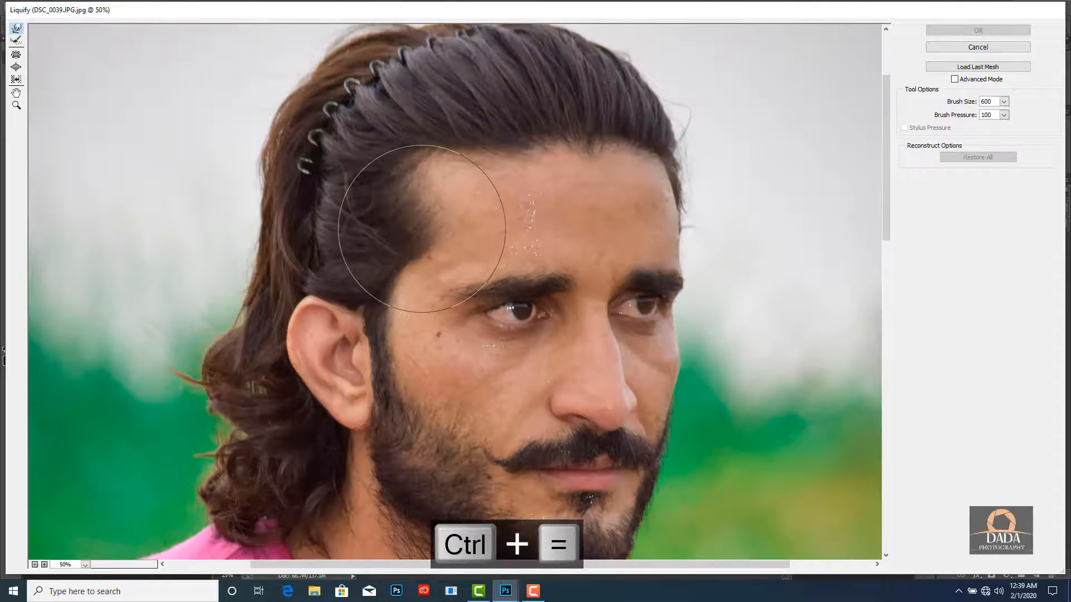
key("ctrl+minus")
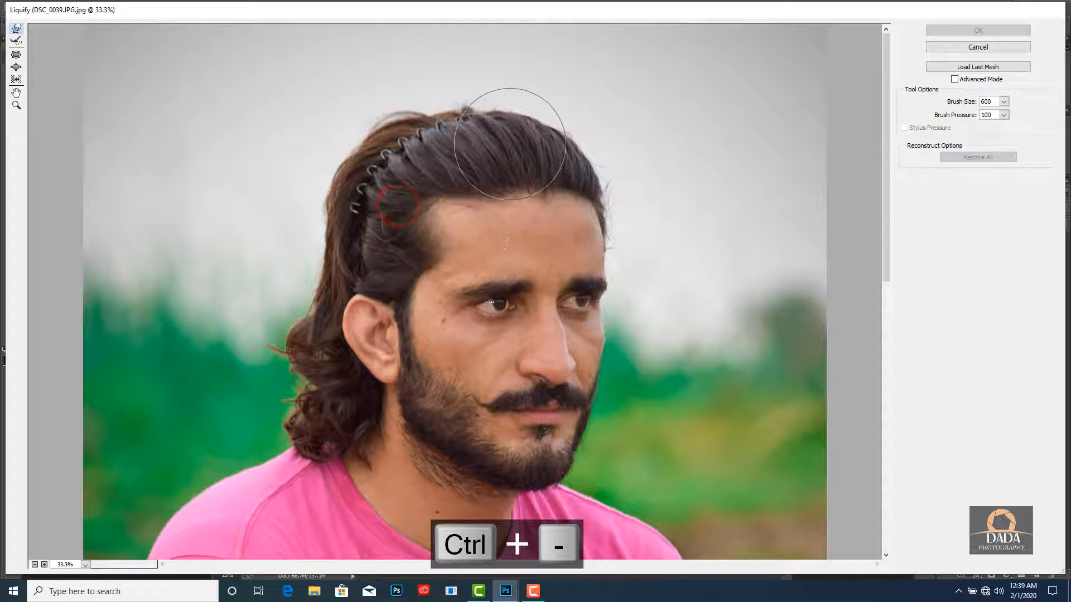
key("bracketright")
key("bracketright")
key("bracketright")
key("bracketright")
key("bracketright")
left_click_drag(462, 124, 474, 111)
mouse_move(530, 131)
left_mouse_down()
mouse_move(584, 129)
mouse_move(539, 120)
mouse_move(550, 117)
mouse_move(510, 98)
mouse_move(478, 94)
left_mouse_up()
- Reshape the front hairline above the forehead with the warp brush at size 700
key("bracketleft")
key("bracketleft")
key("bracketleft")
key("bracketleft")
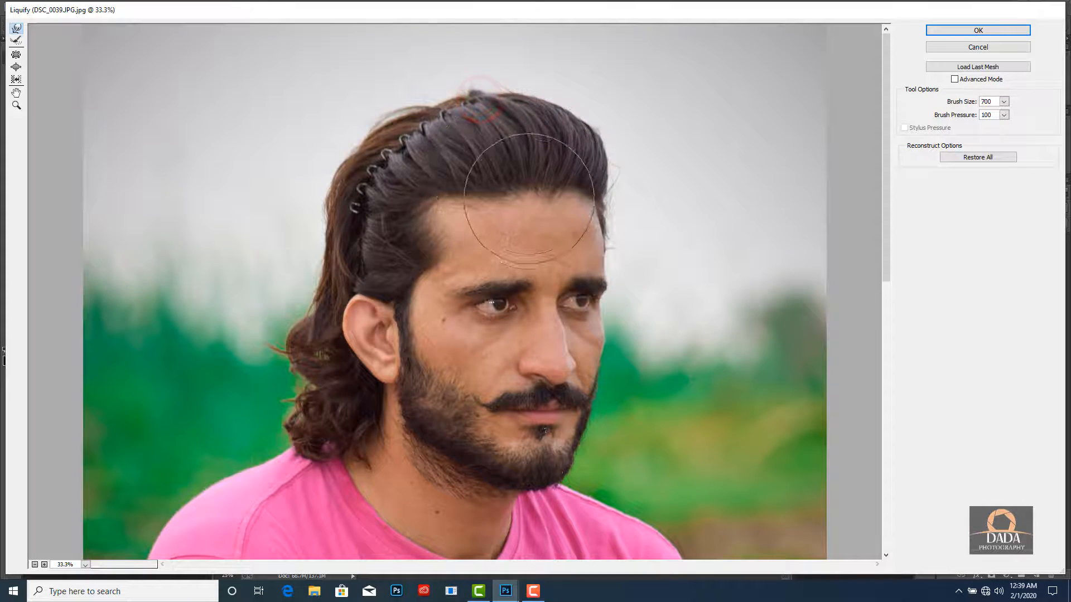
left_click_drag(528, 187, 482, 190)
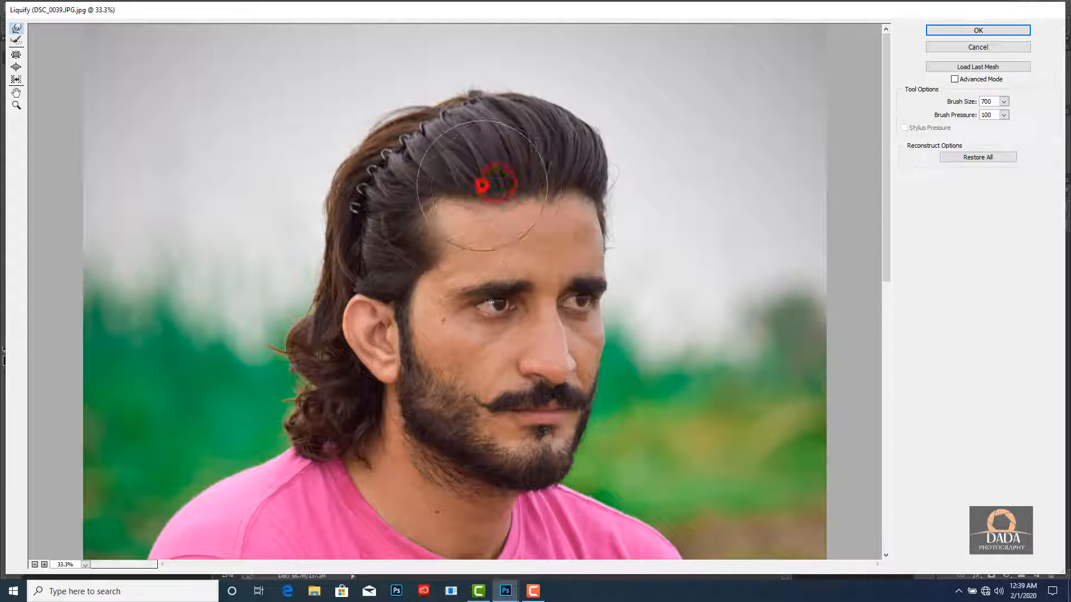
left_click_drag(560, 182, 562, 189)
- Nudge the hair outline at the back of the crown outward with the warp brush at size 900
key("bracketright")
key("bracketright")
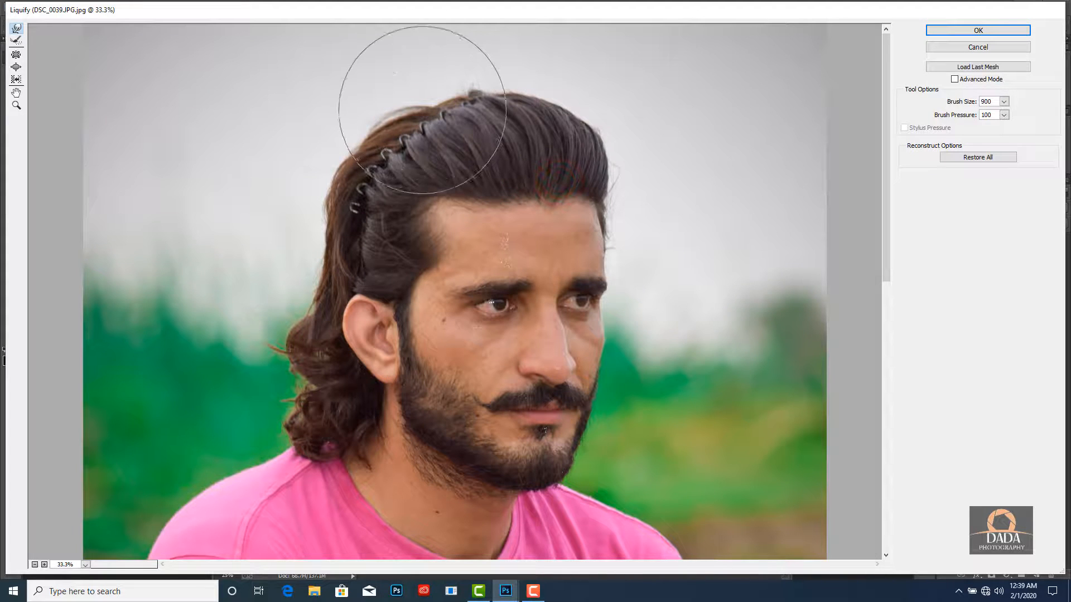
left_click_drag(422, 110, 420, 104)
left_click_drag(378, 132, 377, 130)
- Push the hair along the back of the head outward with the warp brush reduced to size 500
key("bracketleft")
key("bracketleft")
key("bracketleft")
key("bracketleft")
key("bracketleft")
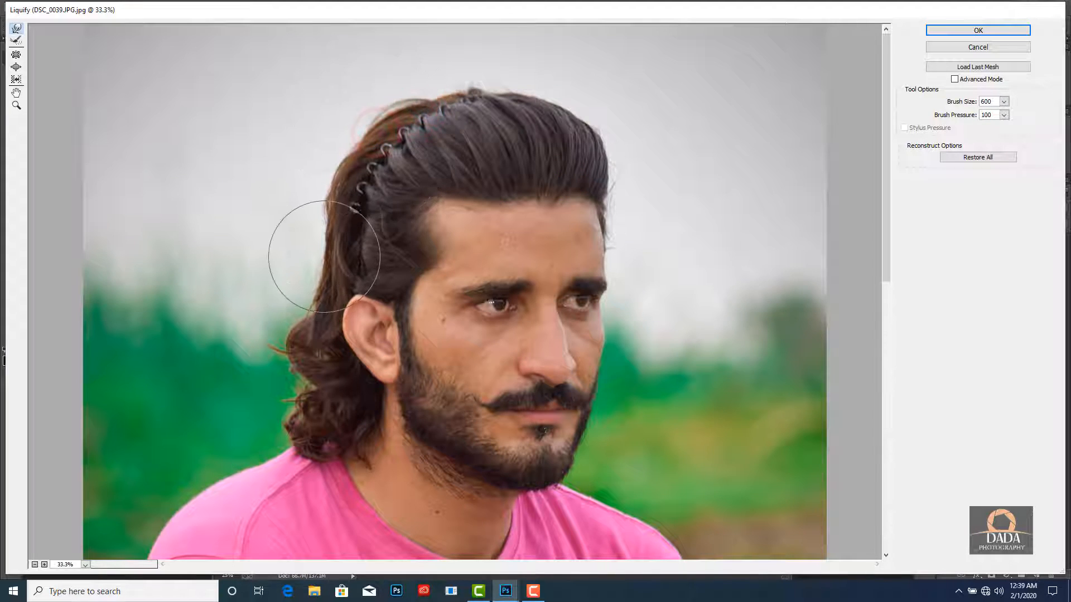
mouse_move(329, 258)
left_mouse_down()
mouse_move(318, 257)
mouse_move(315, 223)
left_mouse_up()
key("bracketright")
left_click_drag(297, 305, 286, 306)
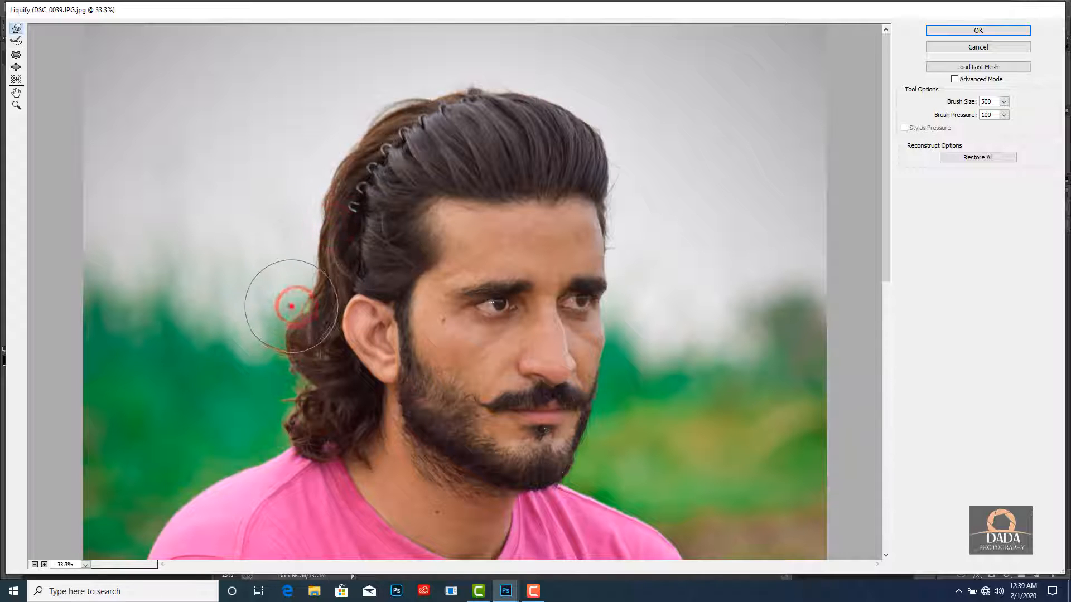
- Pull the lower curls at the neck outward with a larger warp brush to add volume
key("bracketright")
key("bracketright")
left_click_drag(307, 410, 289, 409)
left_click(302, 256)
- Raise the hair volume across the top and rear of the crown with the warp brush at size 900
key("bracketright")
key("bracketright")
left_click_drag(398, 135, 346, 141)
left_click_drag(435, 112, 449, 109)
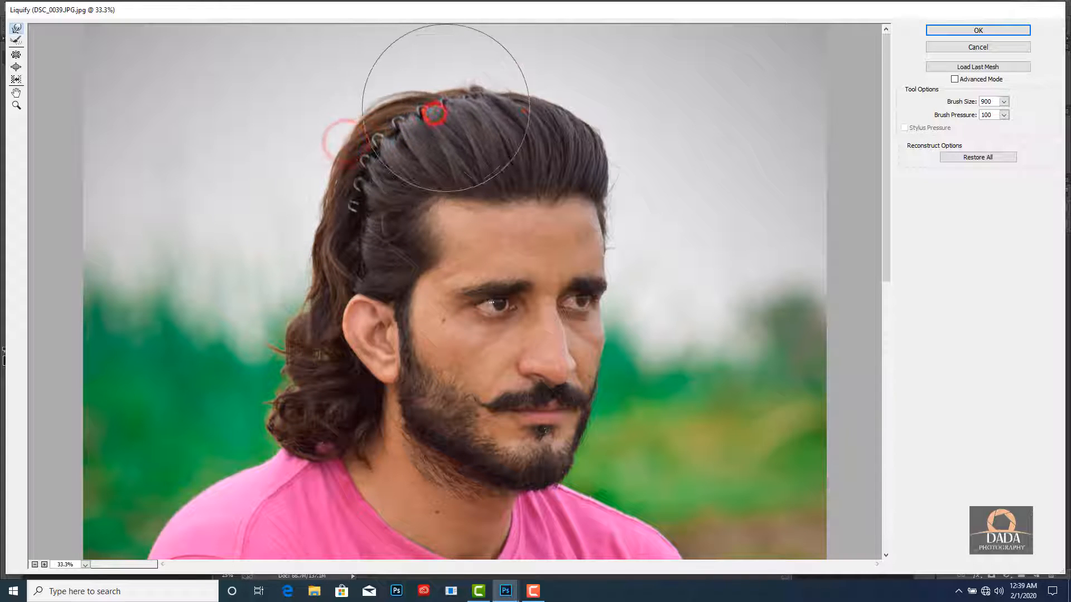
mouse_move(524, 111)
left_mouse_down()
mouse_move(584, 132)
mouse_move(578, 106)
mouse_move(531, 83)
mouse_move(460, 79)
left_mouse_up()
left_click_drag(356, 105, 351, 105)
left_click_drag(325, 143, 318, 139)
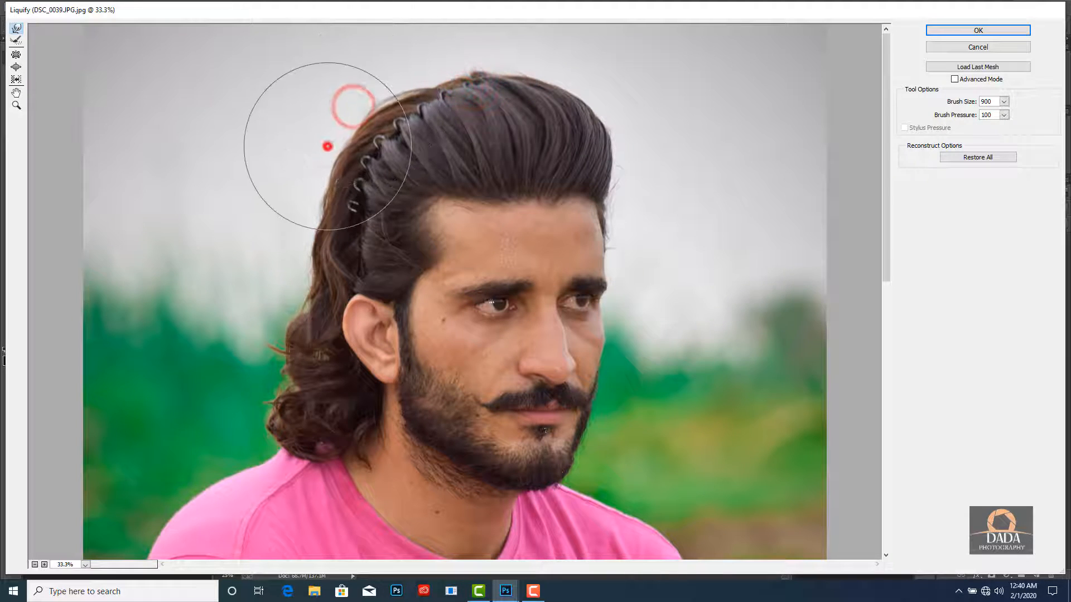
- Fill out the curls at the nape with a reduced warp brush, extending their outer edge with the brush at size 700
key("bracketleft")
key("bracketleft")
key("bracketleft")
key("bracketleft")
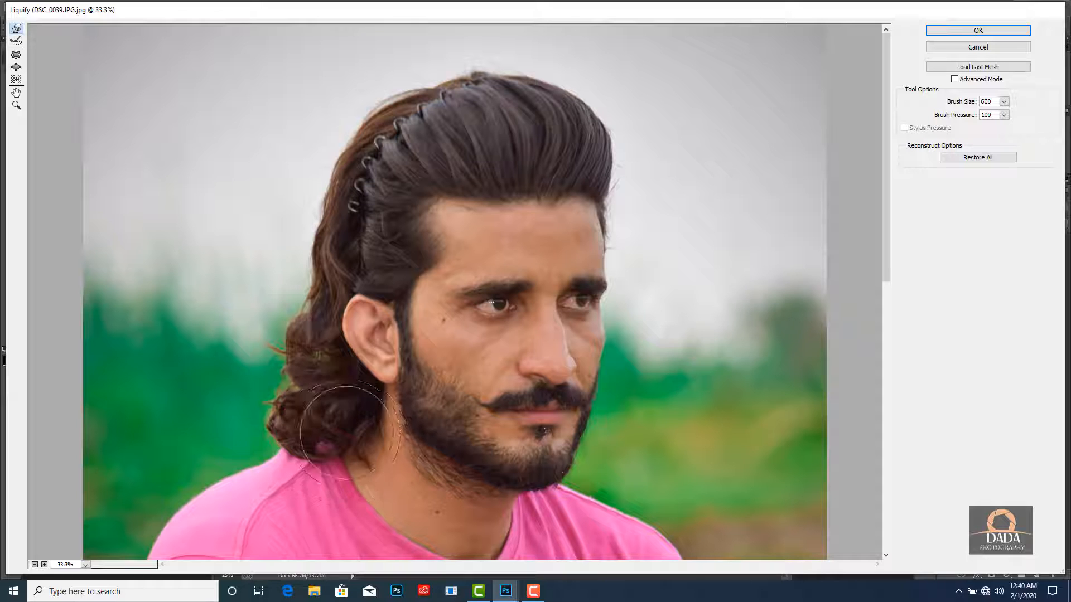
left_click_drag(348, 419, 356, 430)
key("bracketright")
key("bracketright")
left_click_drag(286, 414, 277, 412)
left_click_drag(281, 365, 276, 362)
- Widen the hair outline from behind the ear up to the crown with the 700 warp brush
mouse_move(284, 279)
left_mouse_down()
mouse_move(275, 276)
mouse_move(284, 251)
left_mouse_up()
mouse_move(306, 229)
left_mouse_down()
mouse_move(298, 223)
mouse_move(330, 188)
left_mouse_up()
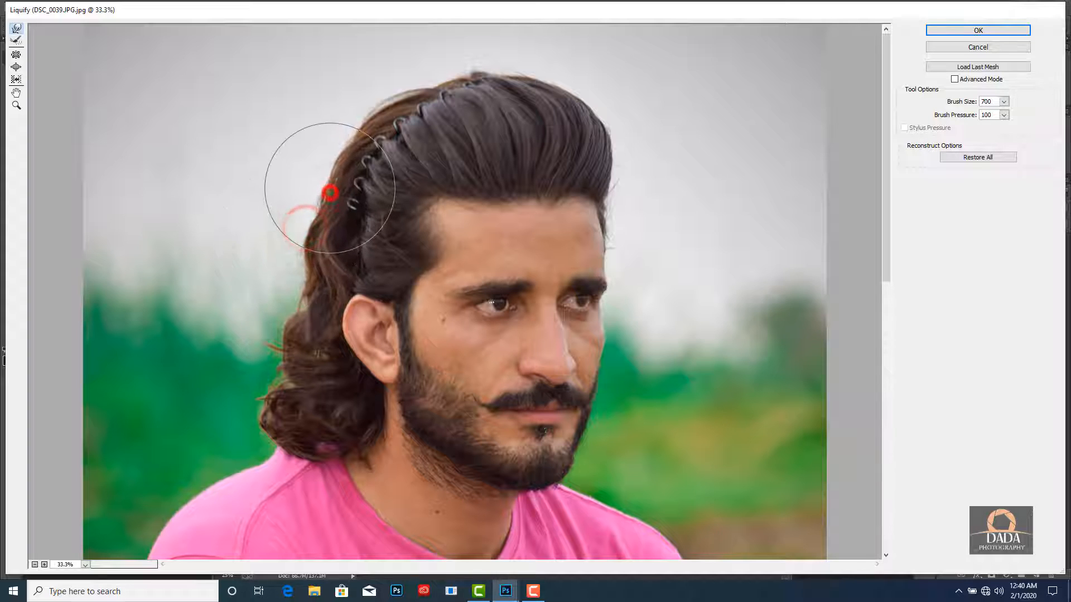
left_click_drag(404, 102, 402, 98)
- Extend the front hair above the forehead outward with a smaller warp brush
key("bracketleft")
key("bracketleft")
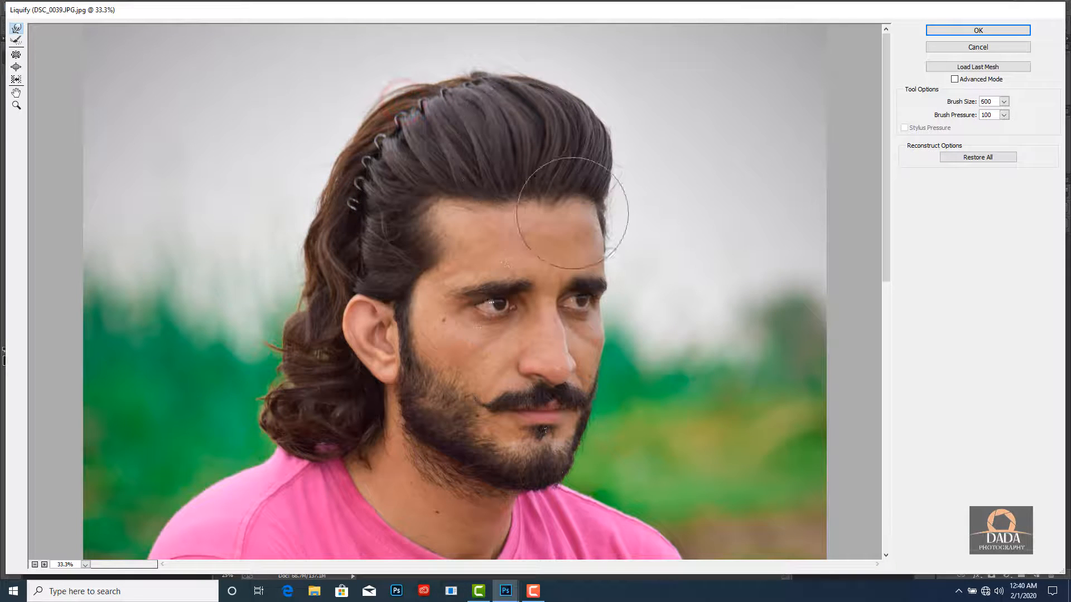
mouse_move(570, 191)
left_mouse_down()
mouse_move(580, 195)
mouse_move(595, 175)
mouse_move(586, 108)
left_mouse_up()
- Widen the nape curls and the hair behind the ear with the warp brush at size 700, and apply the Liquify filter
key("bracketright")
key("bracketright")
key("bracketright")
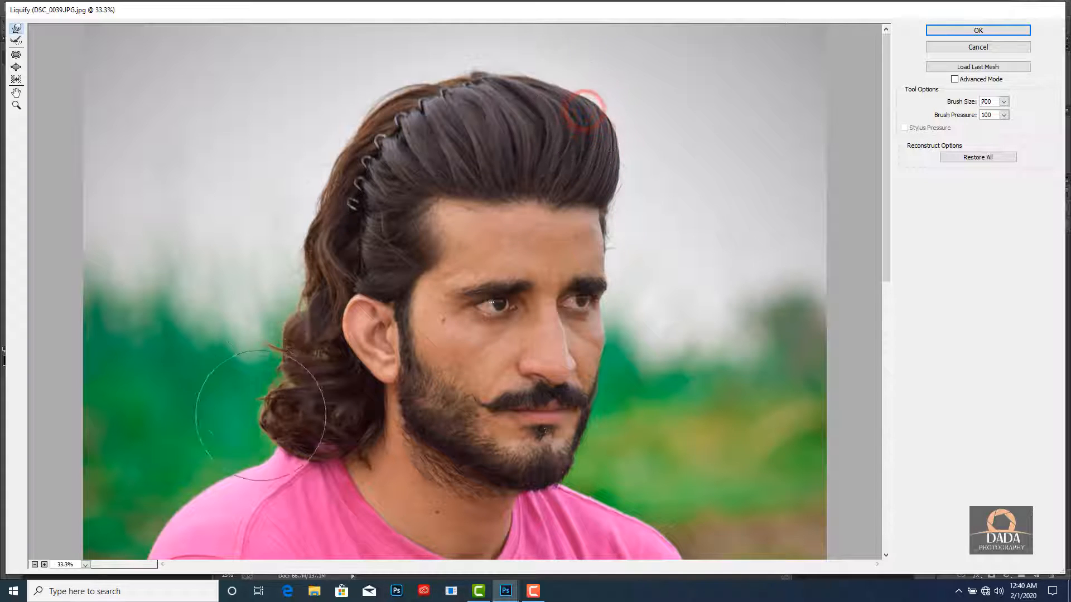
left_click_drag(259, 410, 275, 424)
left_click_drag(278, 373, 267, 363)
key("bracketleft")
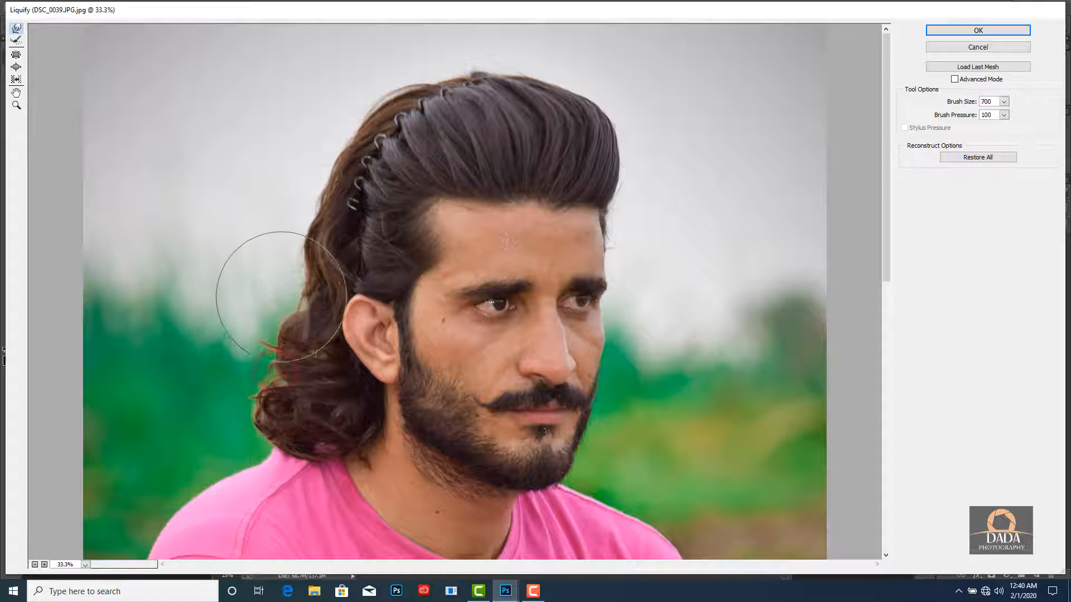
mouse_move(282, 292)
left_mouse_down()
mouse_move(309, 186)
mouse_move(313, 206)
mouse_move(292, 234)
left_mouse_up()
left_click(971, 31)
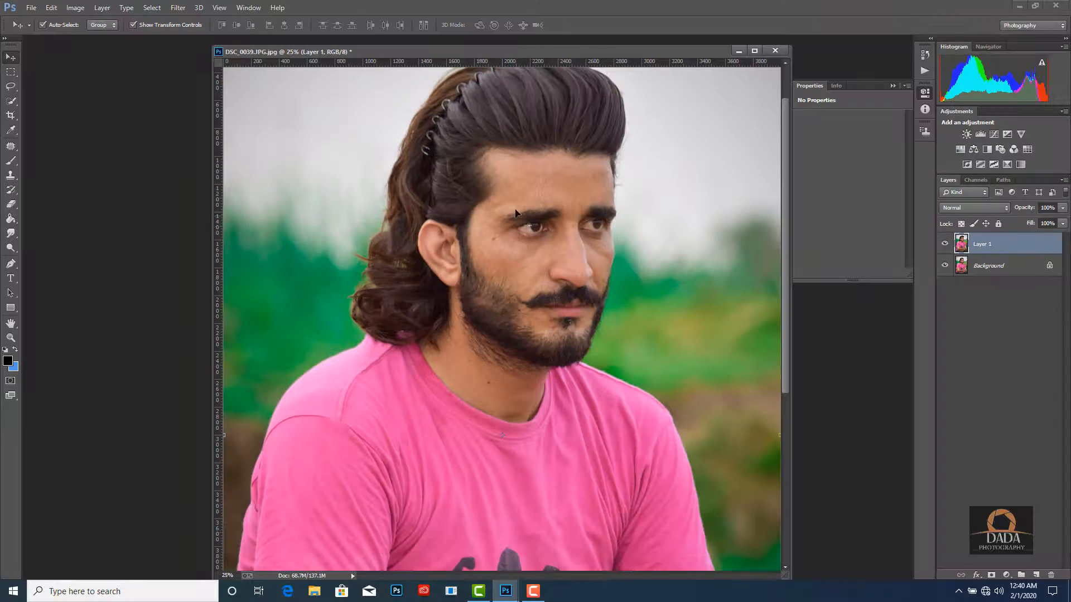
- Compare the portrait with and without the liquified layer, examining the face and hair up close
key("ctrl+equal")
key("ctrl+equal")
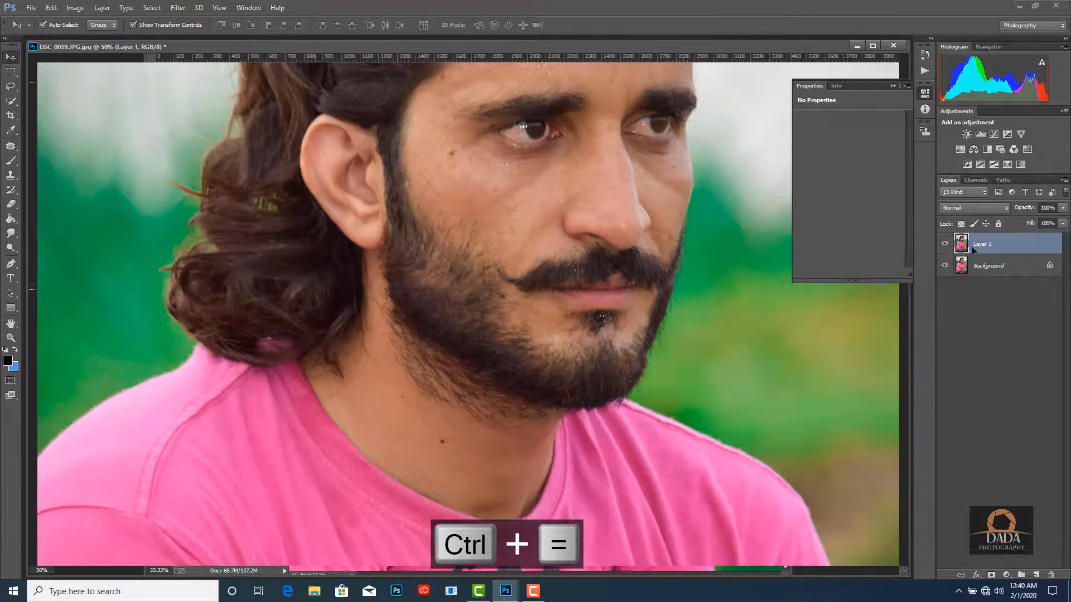
key("ctrl+minus")
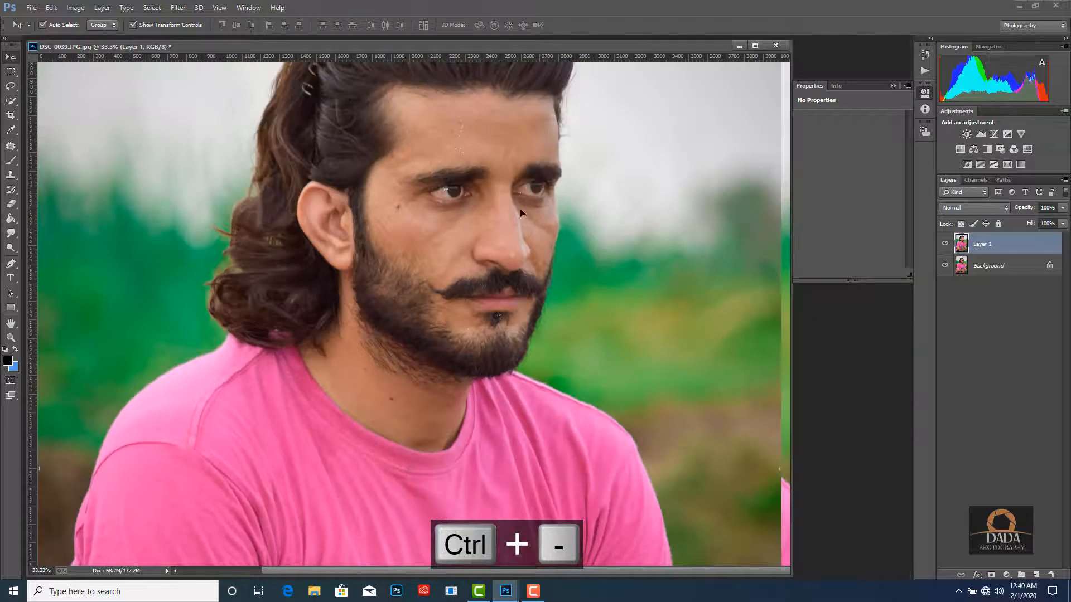
left_click(523, 202)
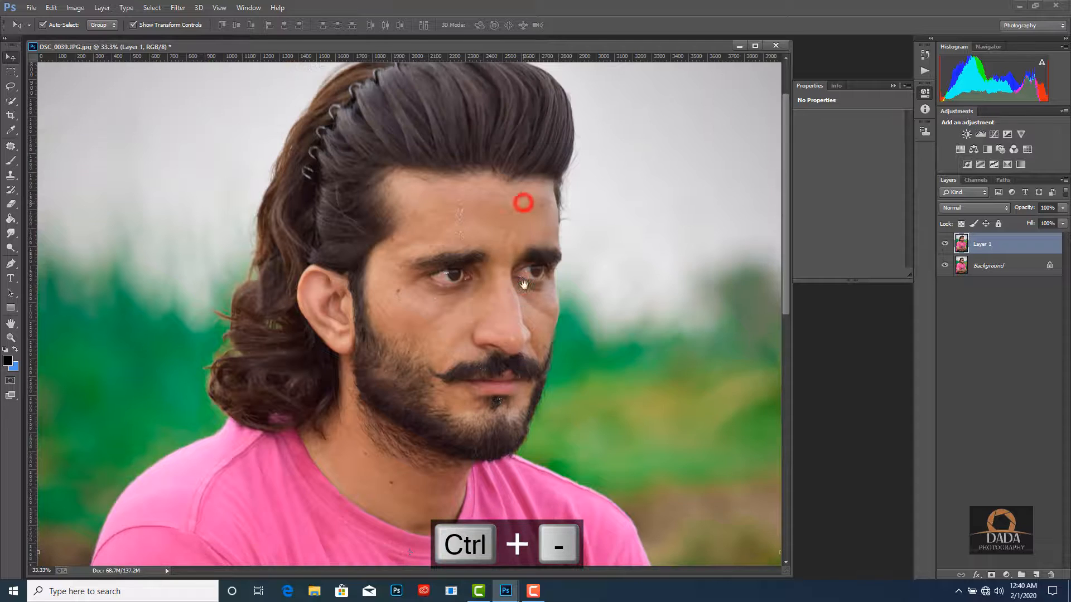
left_click(945, 244)
left_click(944, 244)
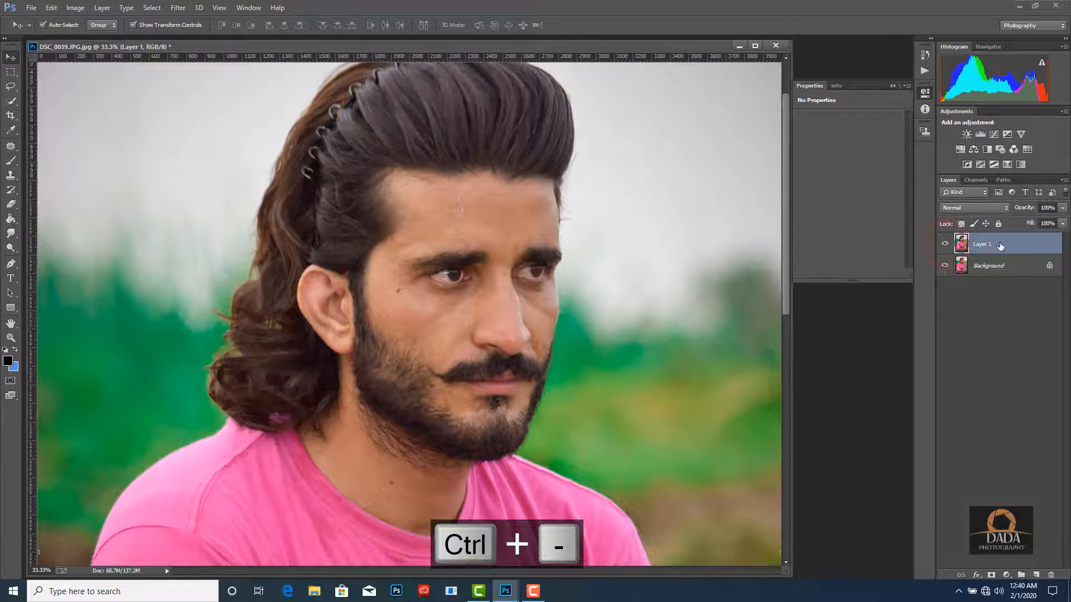
- Merge the liquified layer into the background and duplicate the result onto a new layer
right_click(999, 246)
left_click(875, 407)
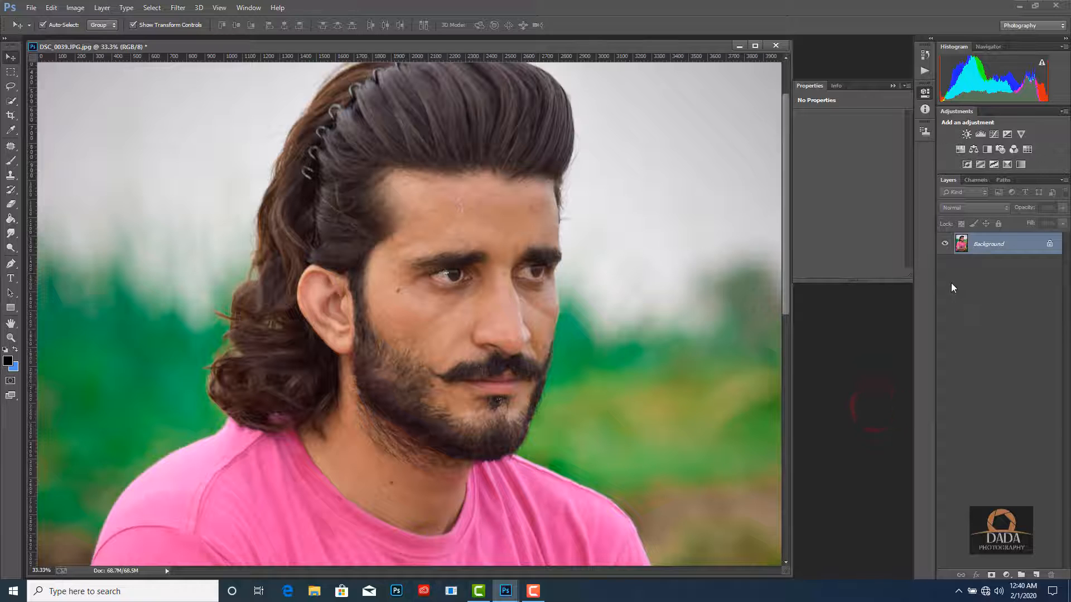
key("ctrl+j")
- Replace the stray beard hairs below the rear jawline with clean neck skin, using the Patch tool in Source mode
key("ctrl+equal")
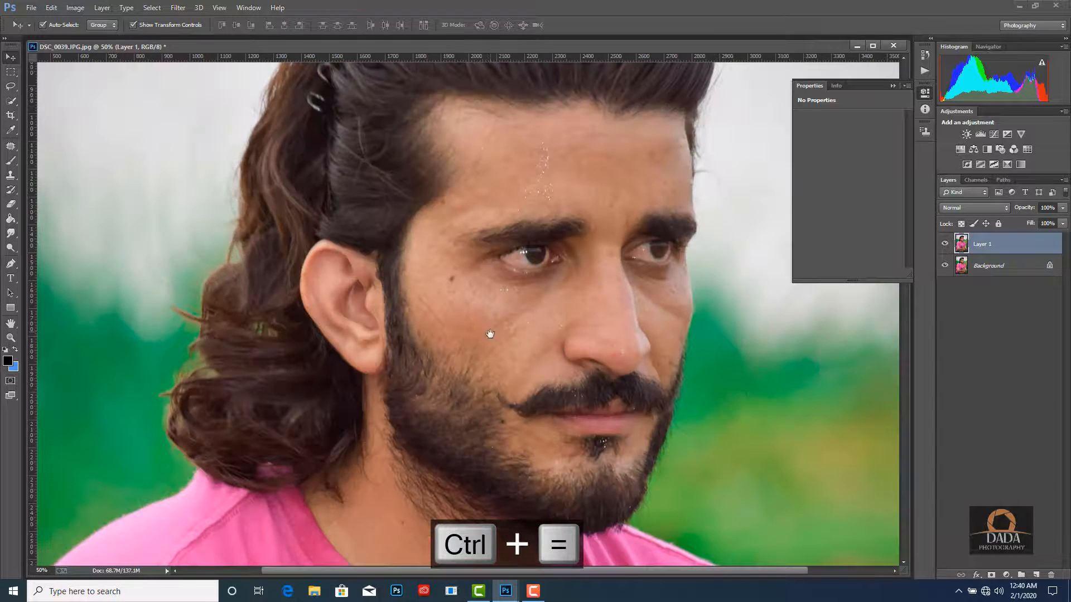
left_click_drag(490, 333, 463, 176)
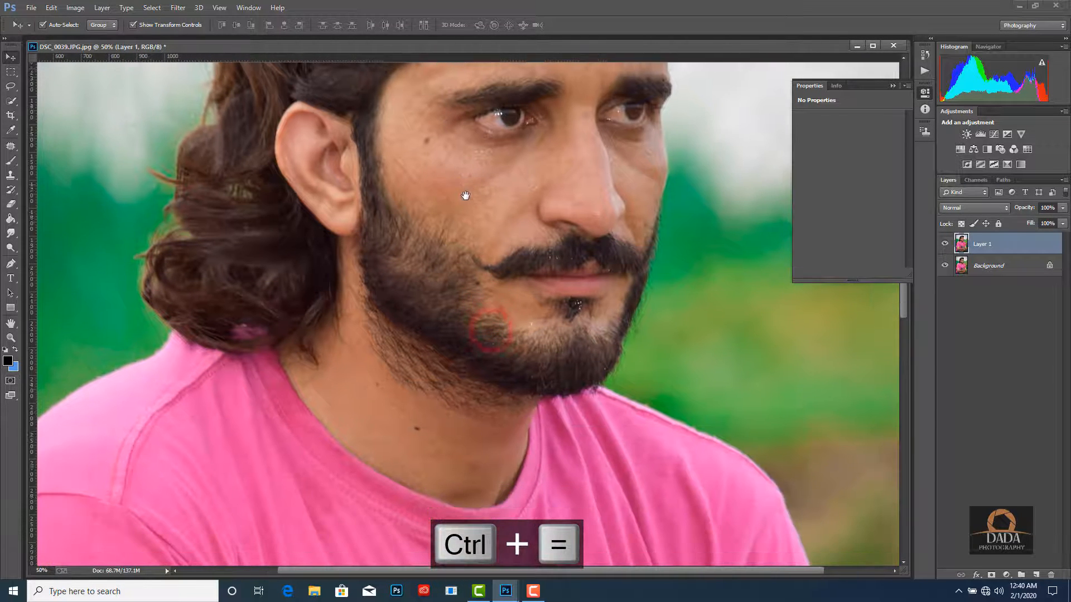
left_click(11, 146)
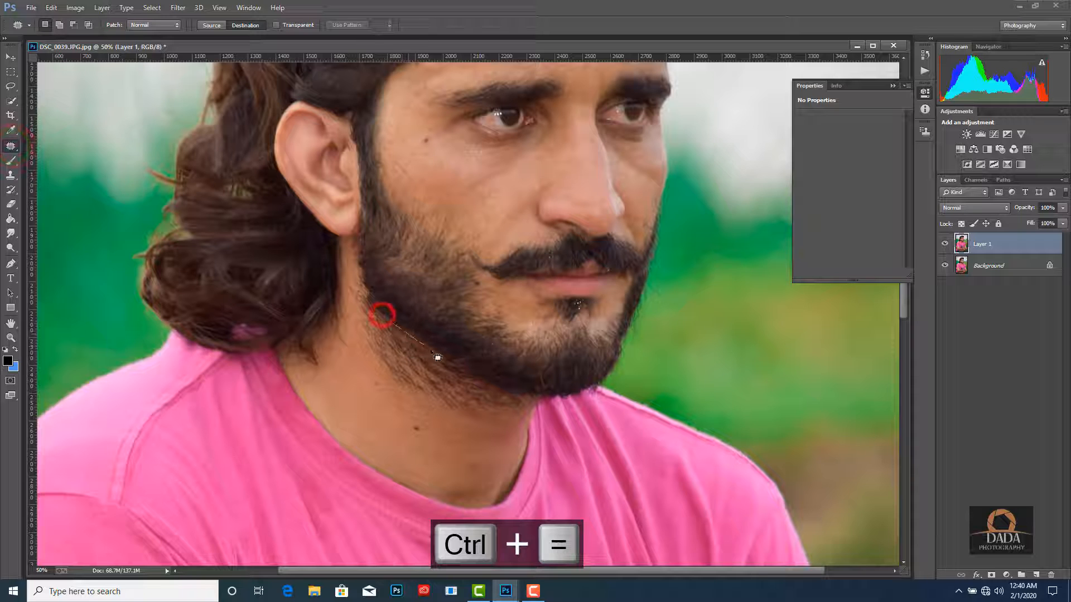
left_click_drag(438, 356, 411, 381)
mouse_move(362, 333)
left_mouse_down()
mouse_move(377, 340)
mouse_move(352, 402)
left_mouse_up()
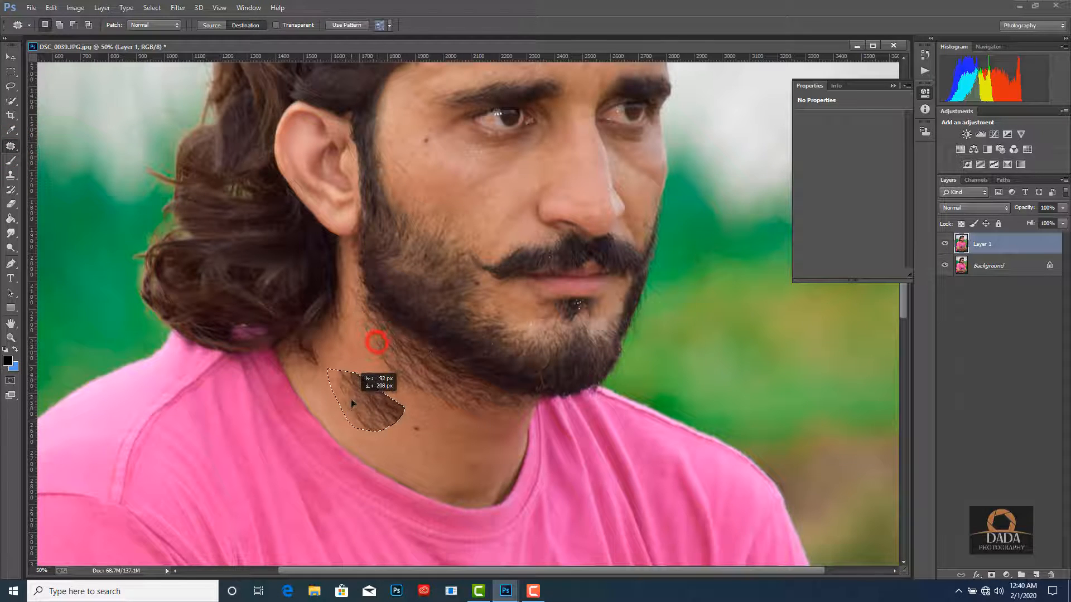
key("ctrl+z")
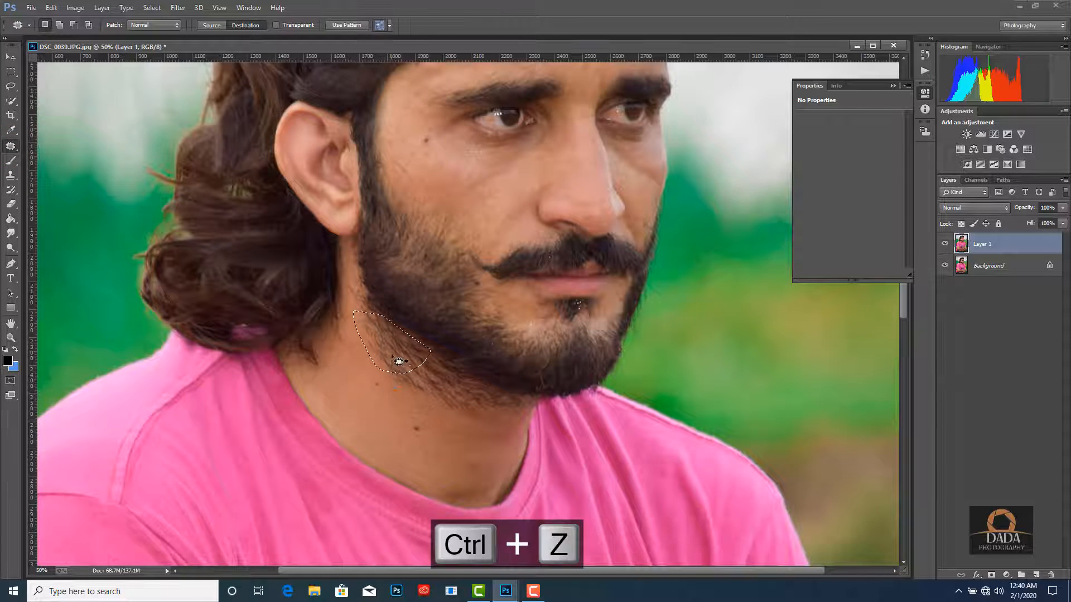
right_click(393, 350)
left_click(424, 372)
left_click_drag(384, 343, 384, 403)
left_click(414, 390)
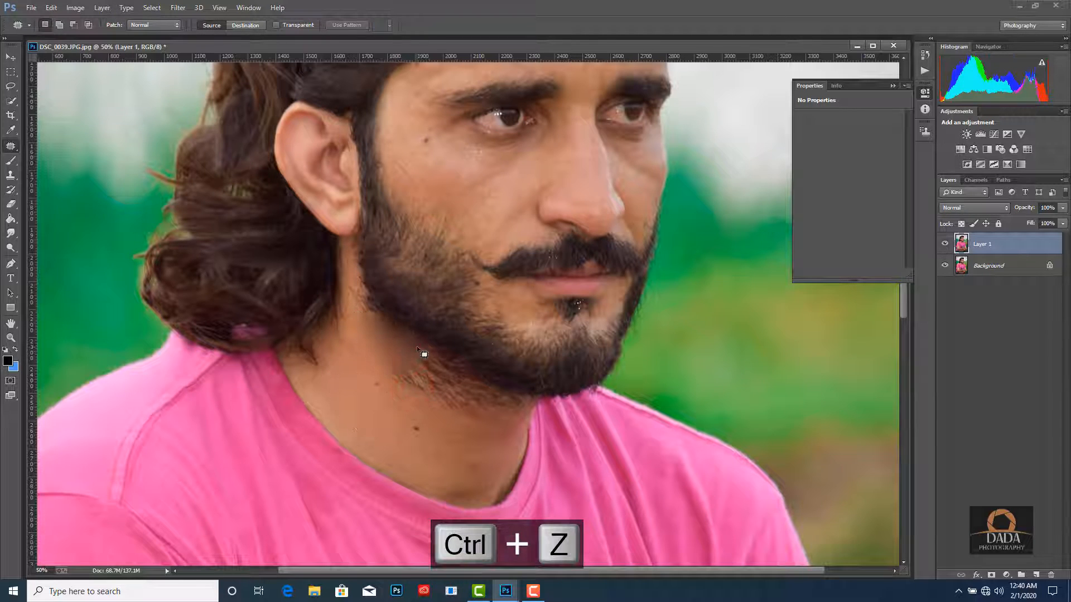
- Patch the stray hairs under the middle of the jawline with clean skin from the neck
mouse_move(417, 347)
left_mouse_down()
mouse_move(452, 364)
mouse_move(457, 385)
mouse_move(423, 400)
mouse_move(388, 368)
mouse_move(348, 396)
left_mouse_up()
left_click(429, 410)
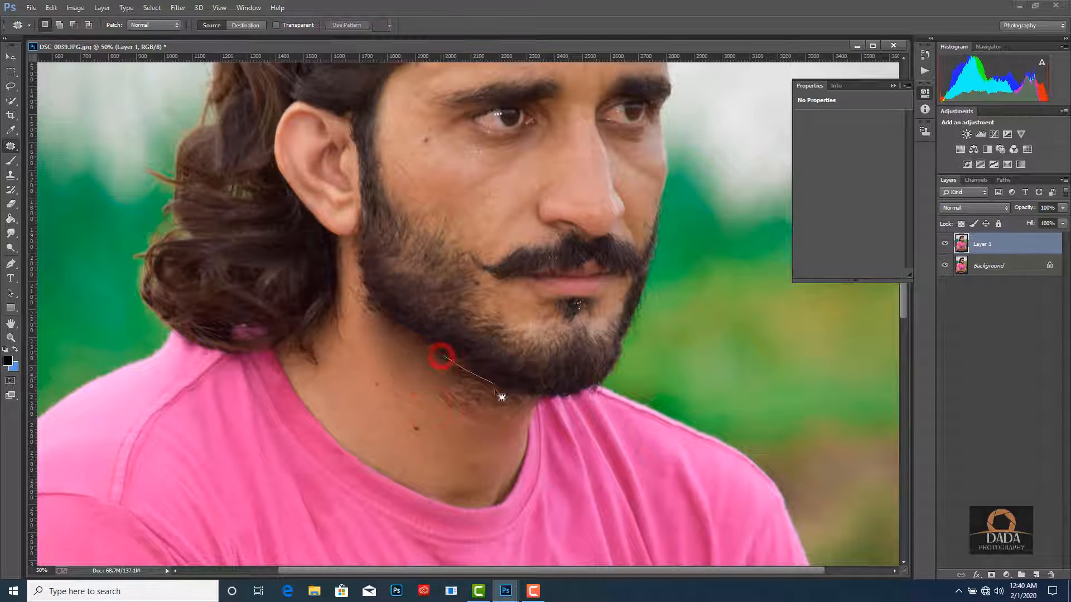
left_click_drag(429, 394, 438, 359)
mouse_move(444, 387)
left_mouse_down()
mouse_move(372, 400)
mouse_move(386, 395)
left_mouse_up()
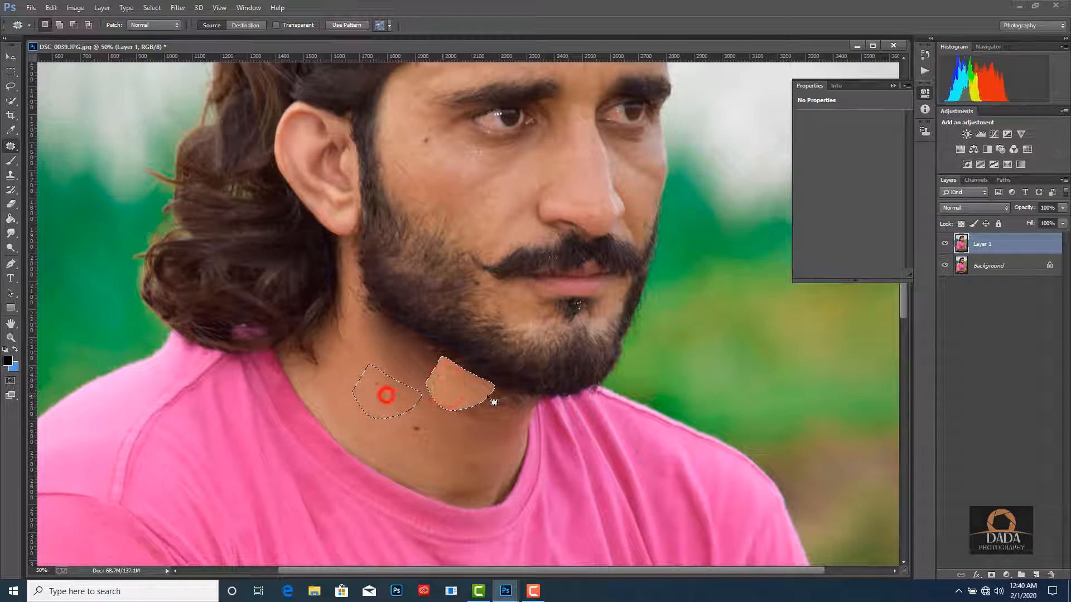
left_click(474, 379)
- Patch the remaining stray hairs beneath the chin with smooth neck skin
left_click_drag(474, 379, 527, 399)
mouse_move(472, 425)
left_mouse_down()
mouse_move(392, 402)
mouse_move(442, 372)
left_mouse_up()
key("ctrl+d")
left_click_drag(456, 385, 406, 392)
left_click(434, 389)
left_click_drag(477, 423, 474, 403)
mouse_move(480, 404)
left_mouse_down()
mouse_move(394, 409)
mouse_move(435, 424)
mouse_move(425, 415)
left_mouse_up()
left_click(425, 401)
- Patch out the mole and the small dark spot on the neck
left_click_drag(412, 428, 371, 412)
left_click(413, 407)
mouse_move(377, 369)
left_mouse_down()
mouse_move(383, 394)
mouse_move(373, 370)
left_mouse_up()
left_click_drag(374, 381, 368, 391)
left_click(448, 394)
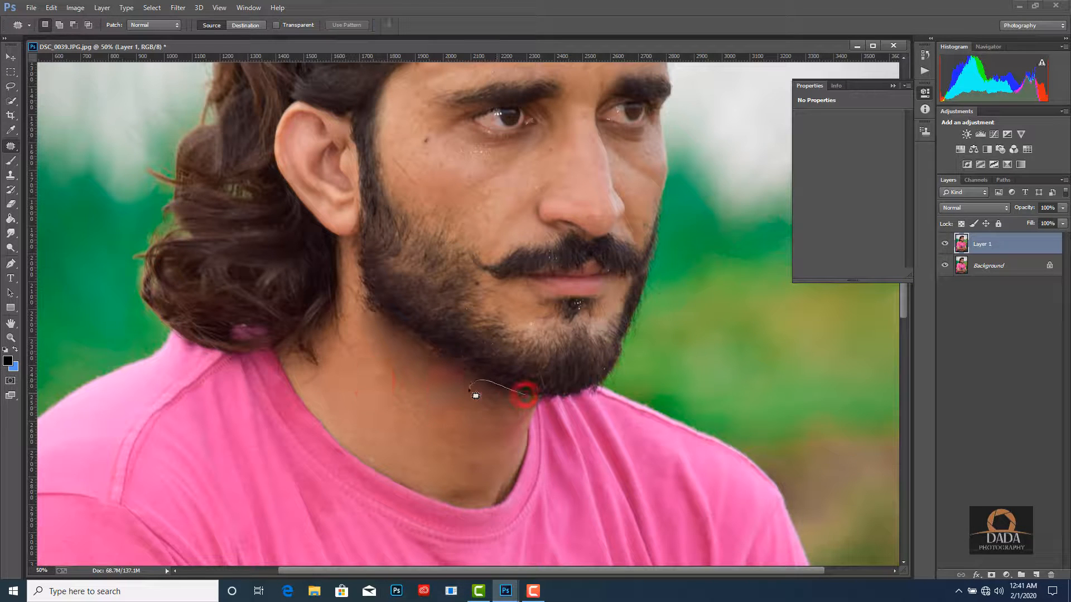
- Patch the uneven skin directly beneath the chin and jaw, and close the browser window covering the photo
mouse_move(518, 409)
left_mouse_down()
mouse_move(424, 413)
mouse_move(437, 404)
left_mouse_up()
left_click(437, 399)
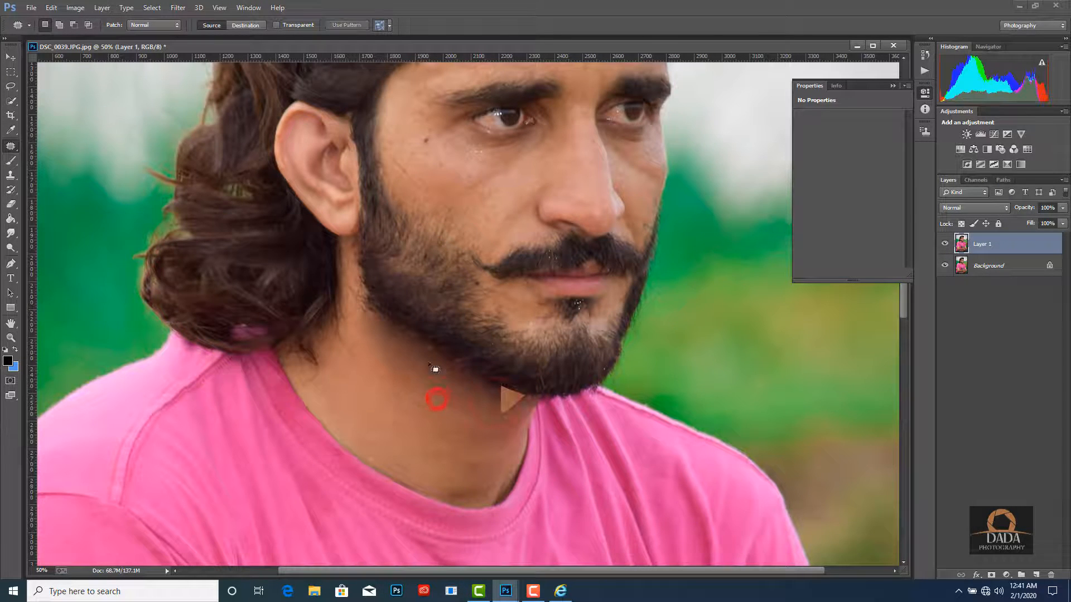
mouse_move(424, 346)
left_mouse_down()
mouse_move(468, 374)
mouse_move(411, 355)
mouse_move(367, 386)
left_mouse_up()
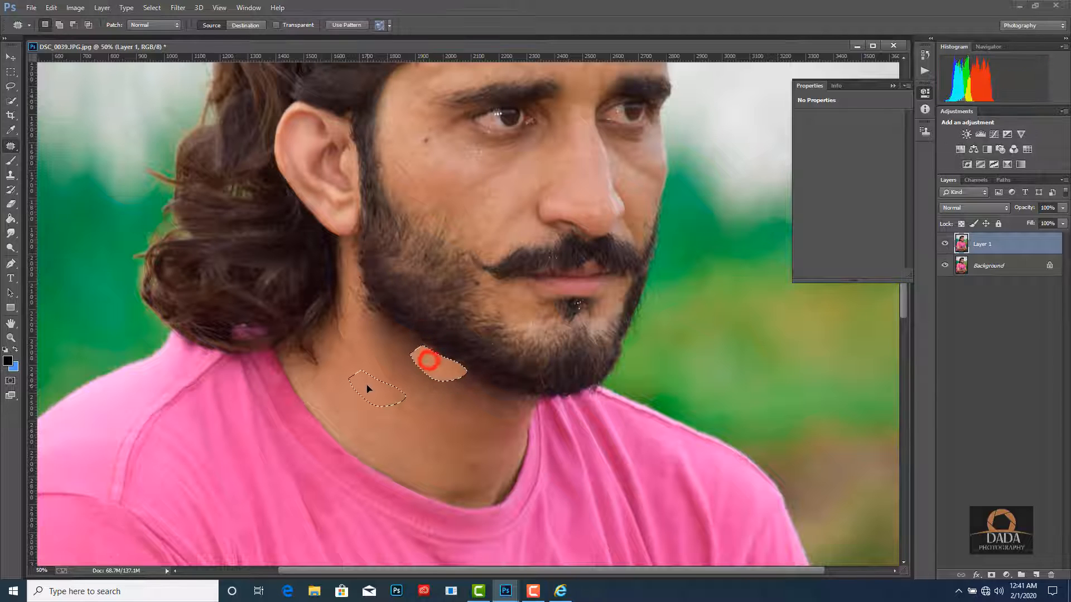
left_click(423, 379)
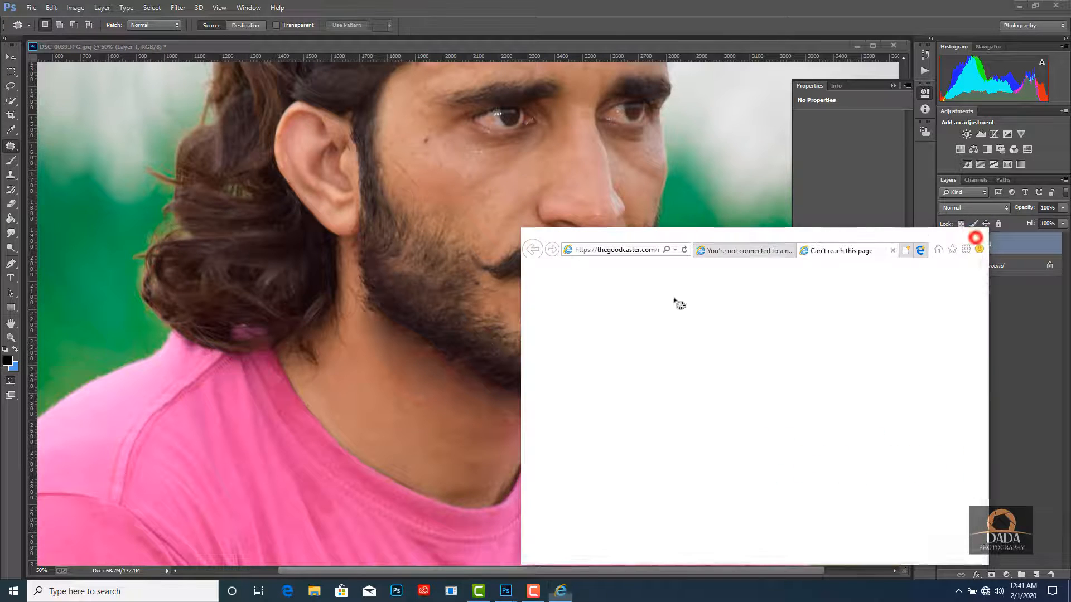
left_click(975, 235)
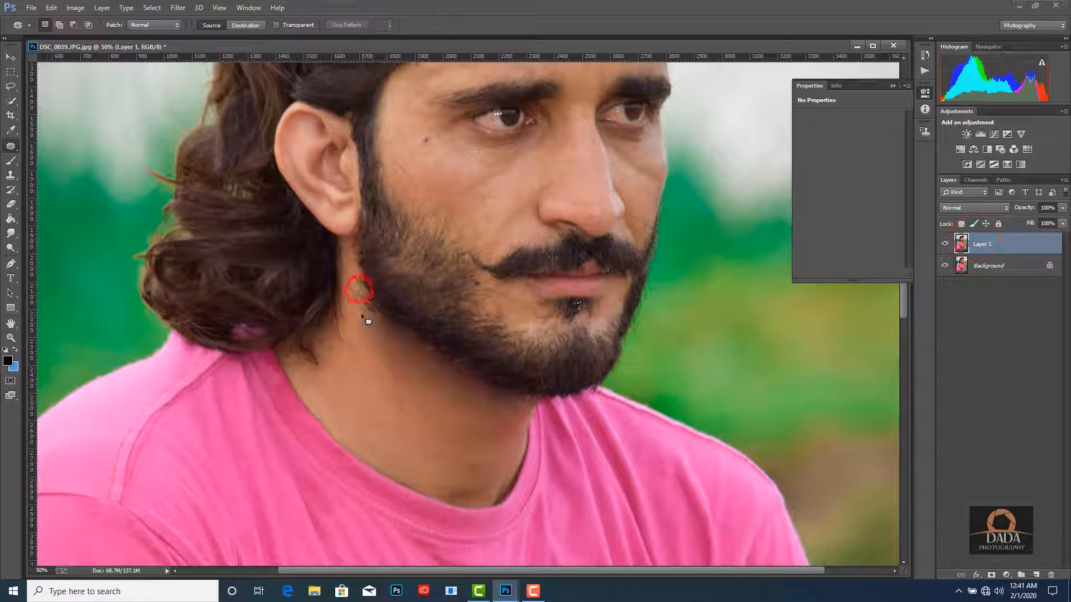
- Clean up the stray hairs and skin below the rear corner of the jaw with the Patch tool
left_click_drag(362, 316, 359, 292)
mouse_move(365, 312)
left_mouse_down()
mouse_move(361, 353)
mouse_move(399, 373)
left_mouse_up()
left_click(395, 365)
left_click_drag(372, 333, 371, 312)
mouse_move(385, 332)
left_mouse_down()
mouse_move(375, 357)
mouse_move(351, 361)
left_mouse_up()
left_click(467, 386)
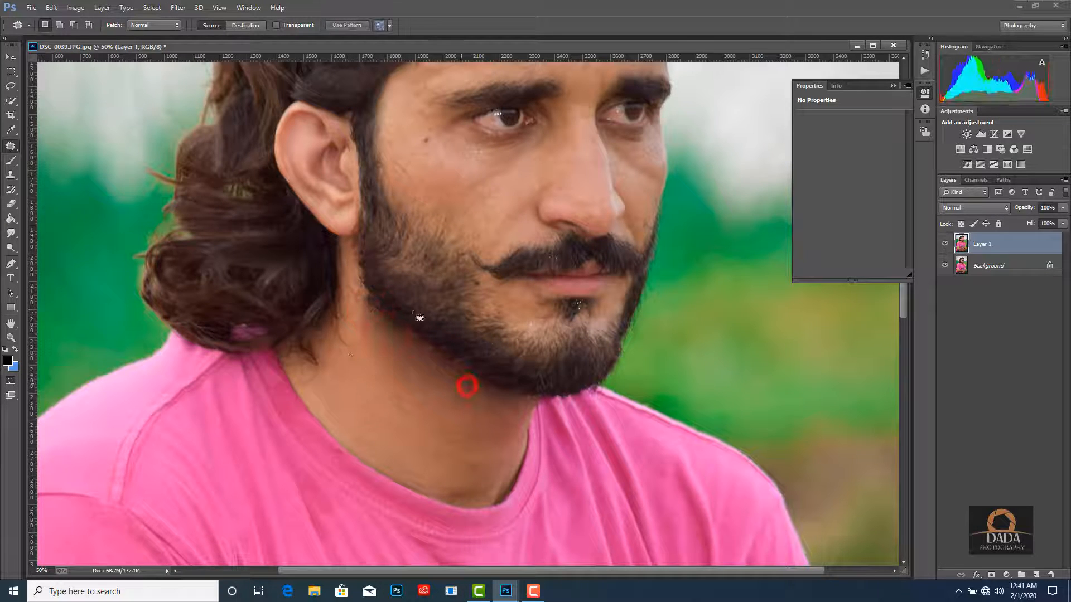
- Patch the stray hairs on the cheek above the beard line with clean cheek skin
left_click_drag(382, 293, 376, 328)
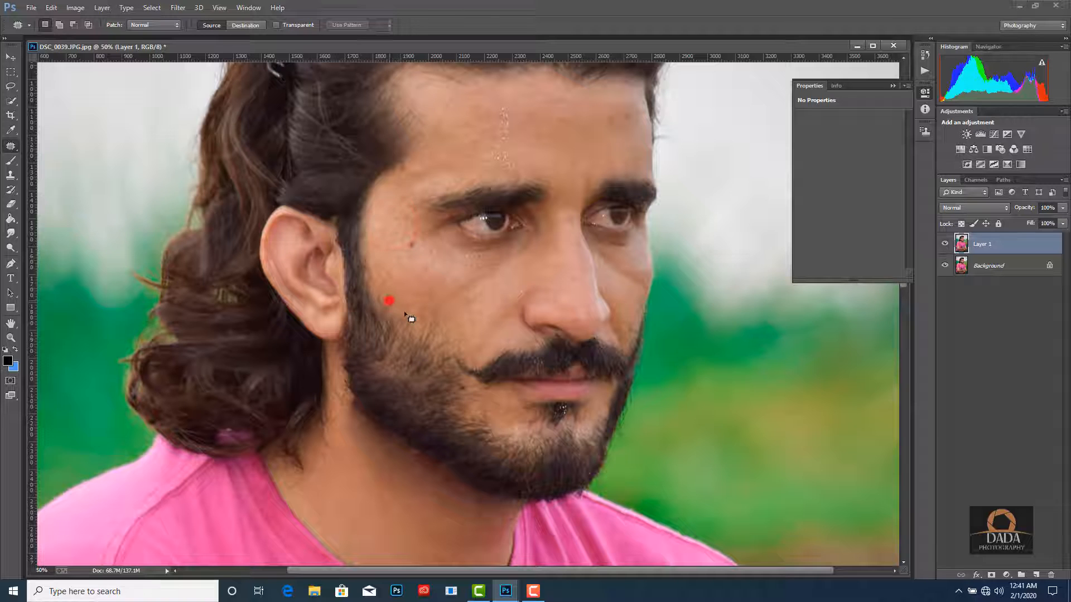
mouse_move(471, 310)
left_mouse_down()
mouse_move(425, 303)
mouse_move(433, 271)
left_mouse_up()
left_click(441, 273)
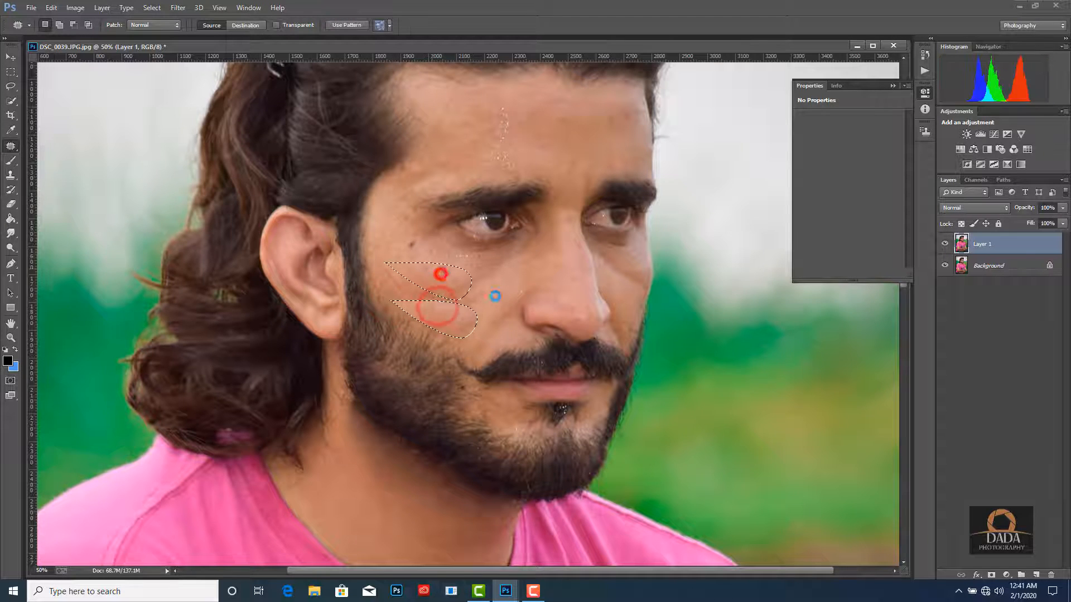
- Clean the upper beard edge near the moustache tip with the Clone Stamp tool at brush size 40
left_click(11, 176)
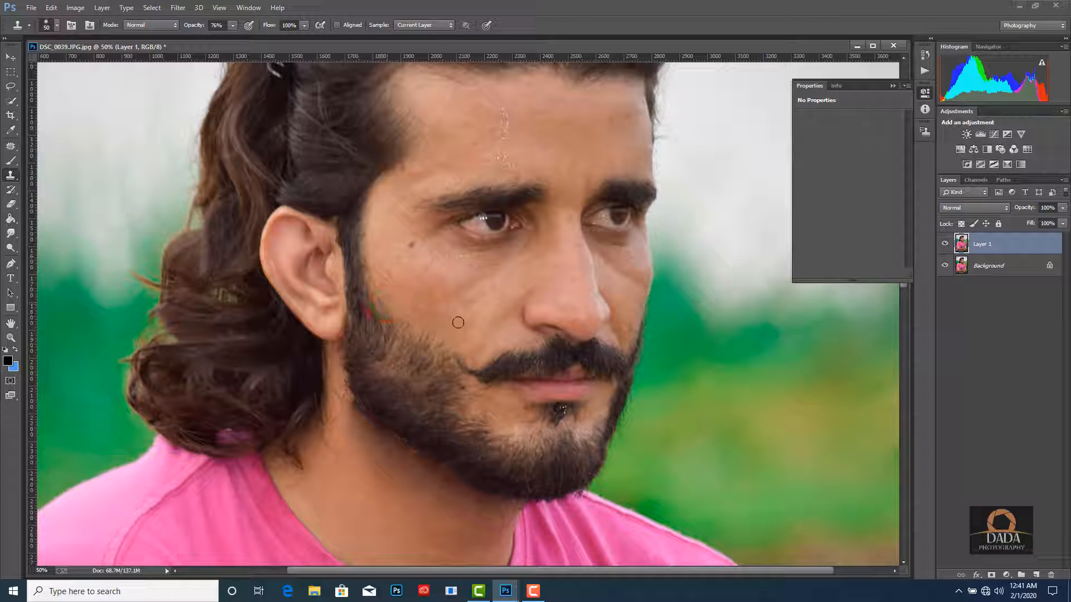
key("ctrl+equal")
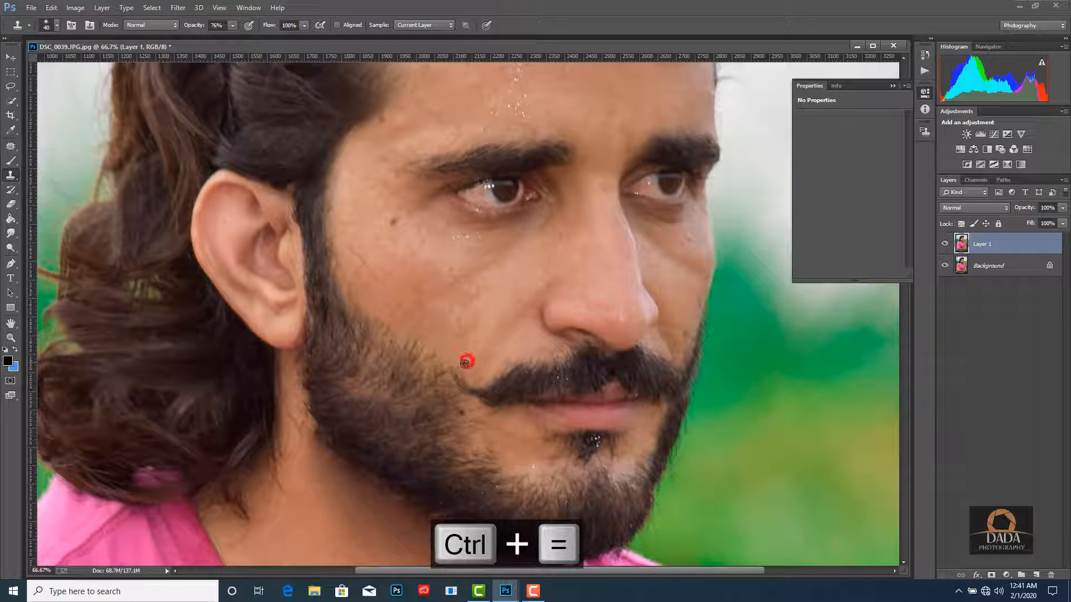
left_click(462, 367)
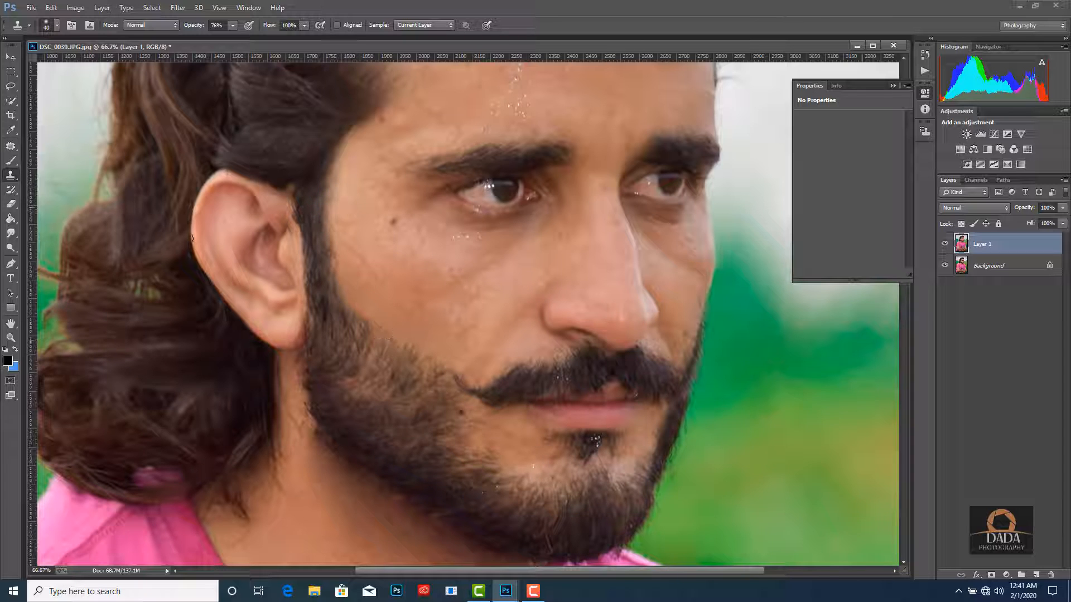
- Cover the mole at the front edge of the cheek beard with beard texture using the Patch tool in Destination mode, and clear the selection
left_click(10, 144)
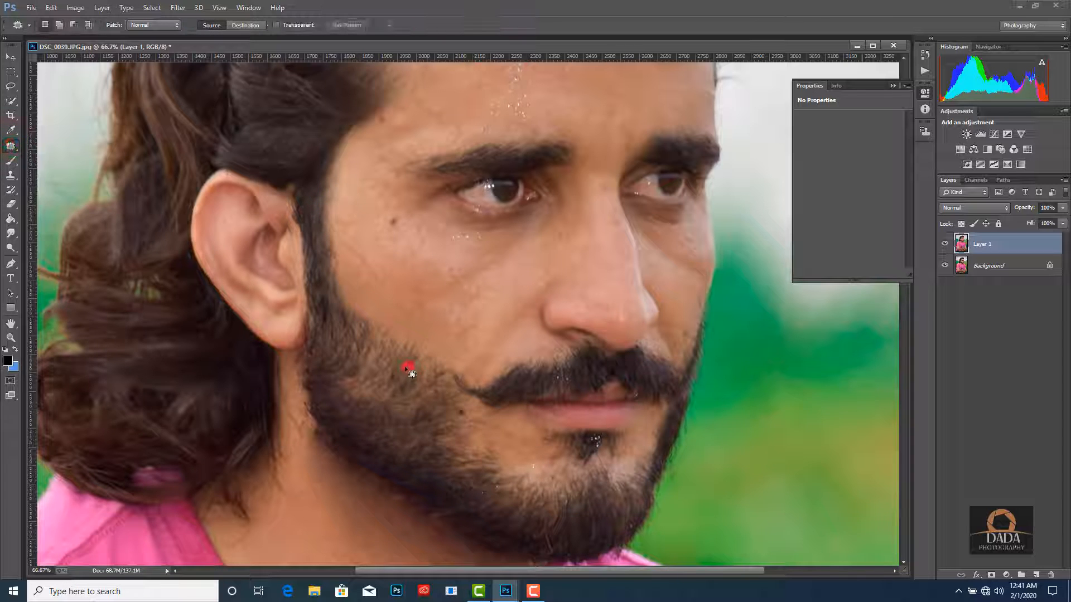
mouse_move(424, 422)
left_mouse_down()
mouse_move(430, 386)
mouse_move(379, 385)
mouse_move(373, 364)
mouse_move(373, 389)
mouse_move(468, 454)
mouse_move(463, 426)
mouse_move(470, 464)
left_mouse_up()
right_click(413, 387)
left_click(435, 419)
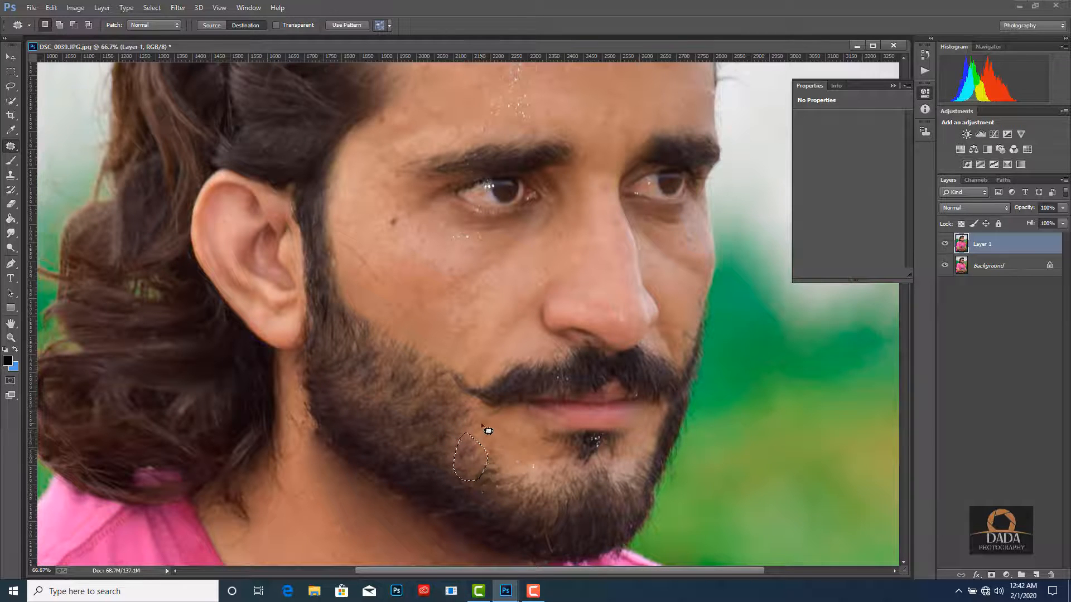
left_click_drag(497, 407, 442, 210)
left_click(13, 72)
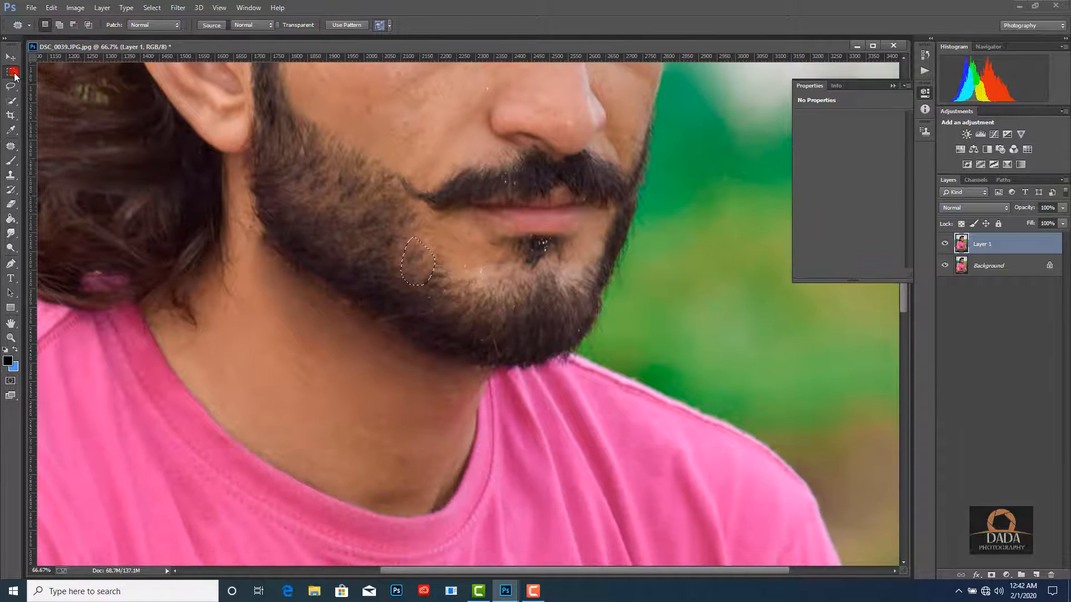
left_click_drag(378, 172, 394, 239)
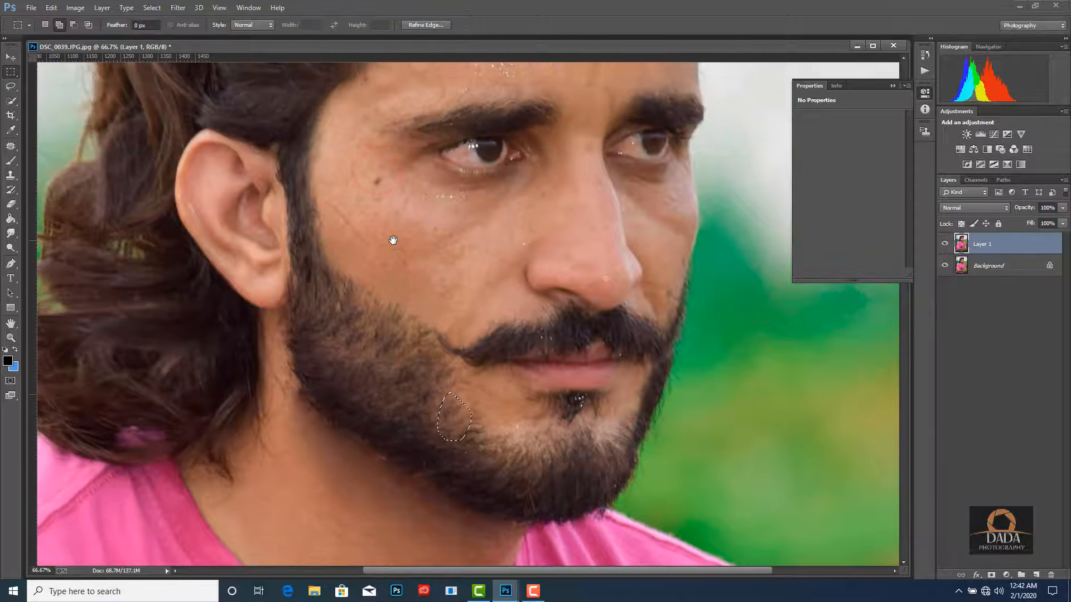
key("ctrl+d")
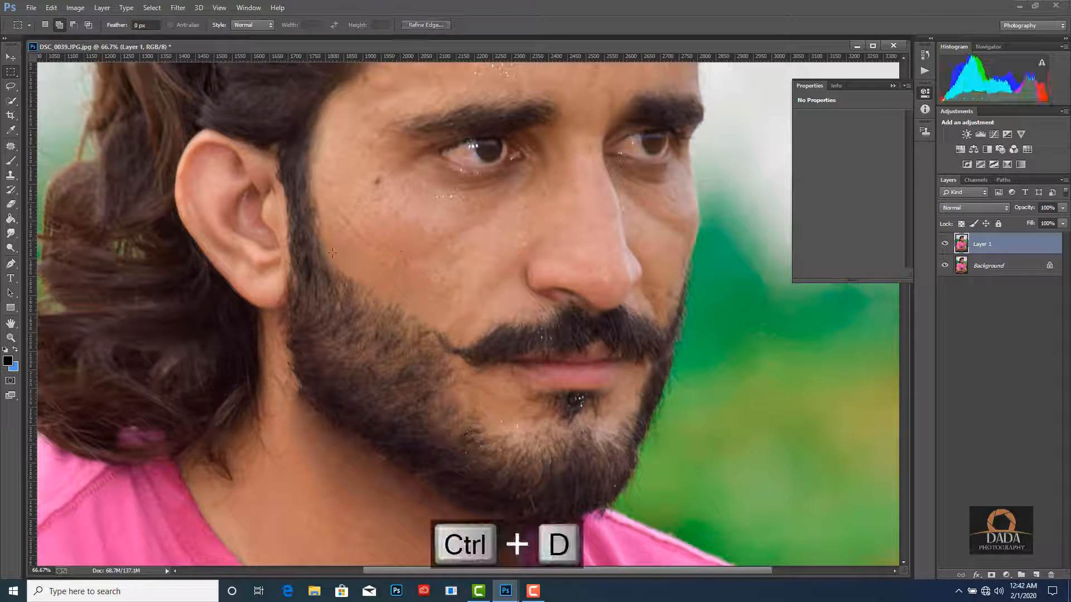
- Outline the neck skin directly below the beard's lower edge, from the jaw corner to the chin, with the Lasso tool
scroll(335, 212, "down", 3)
left_click(11, 87)
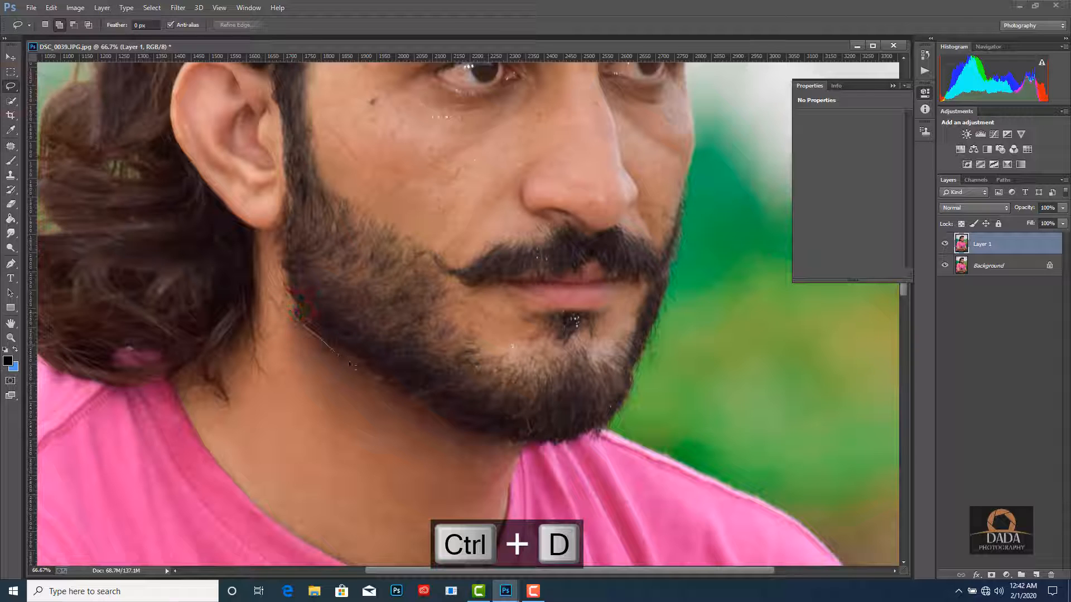
left_click_drag(352, 365, 384, 381)
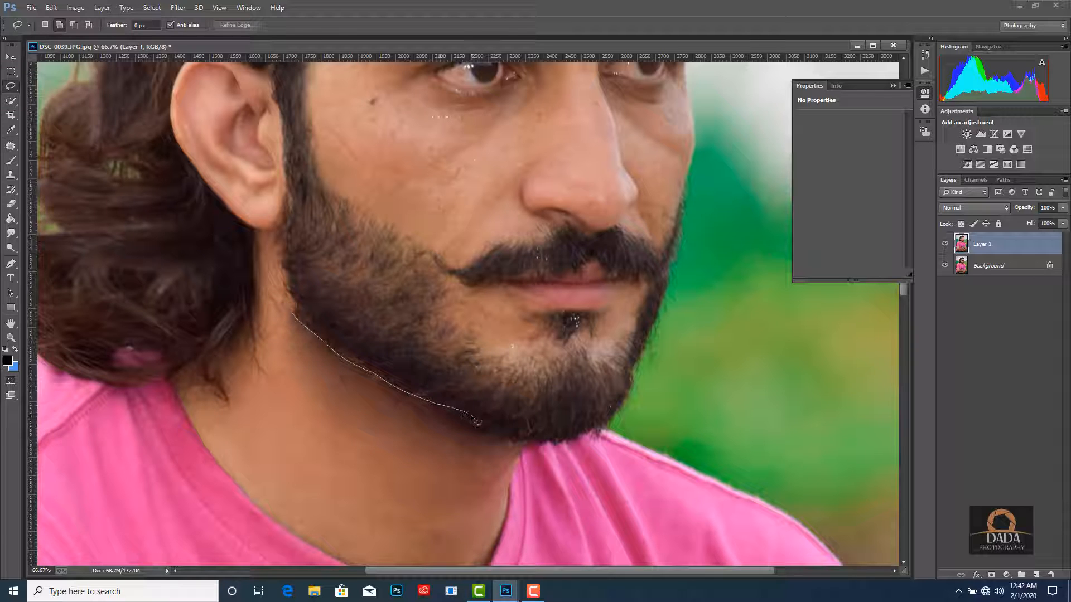
left_click_drag(475, 421, 477, 424)
key("ctrl+z")
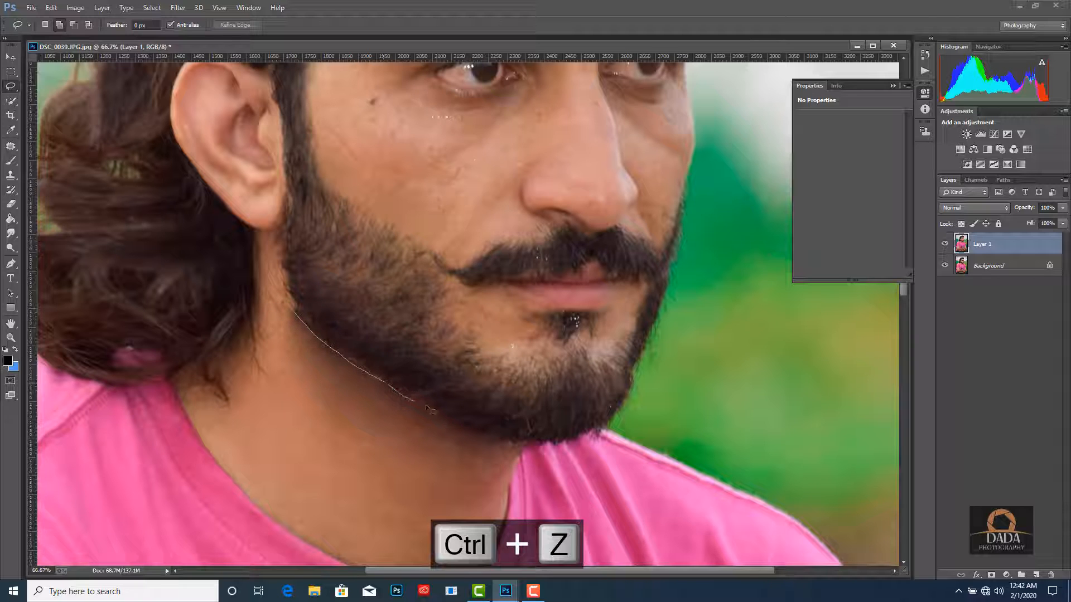
left_click_drag(522, 441, 466, 516)
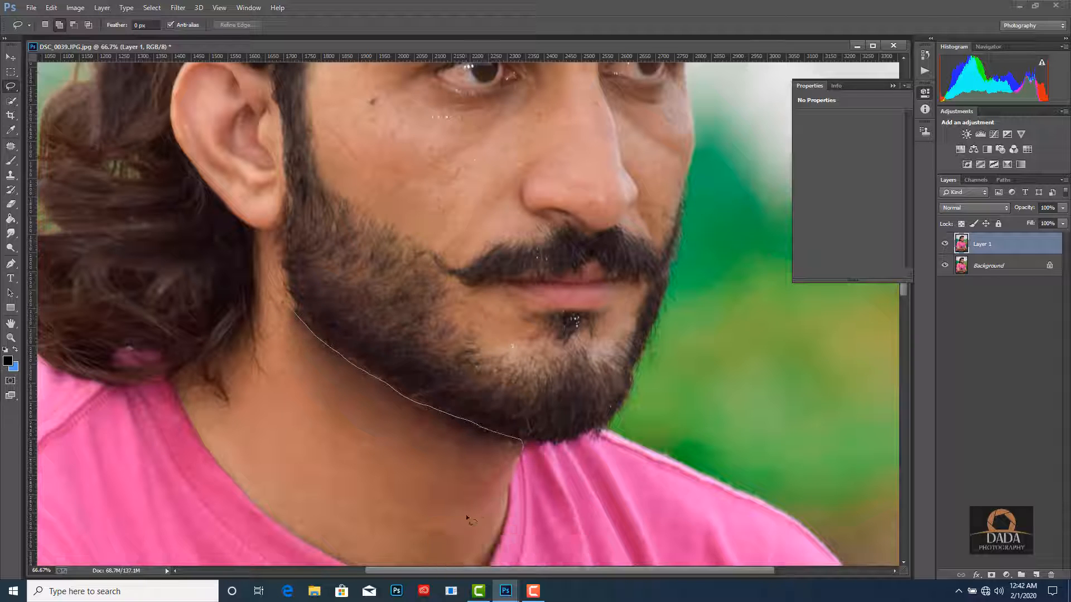
left_click_drag(277, 369, 282, 325)
- Feather the neck selection by 5 pixels
right_click(324, 394)
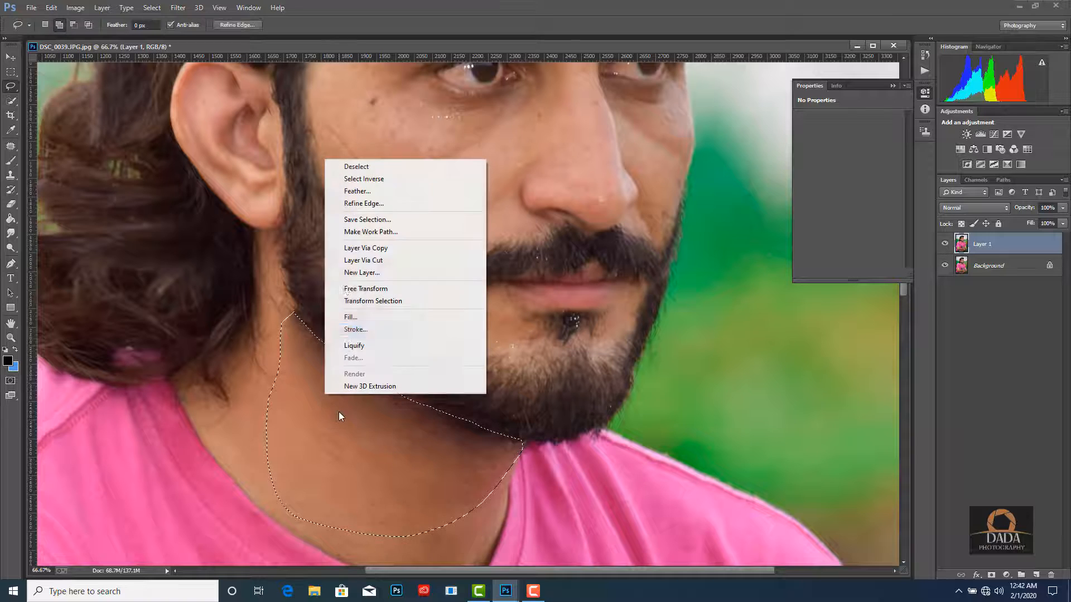
left_click(356, 191)
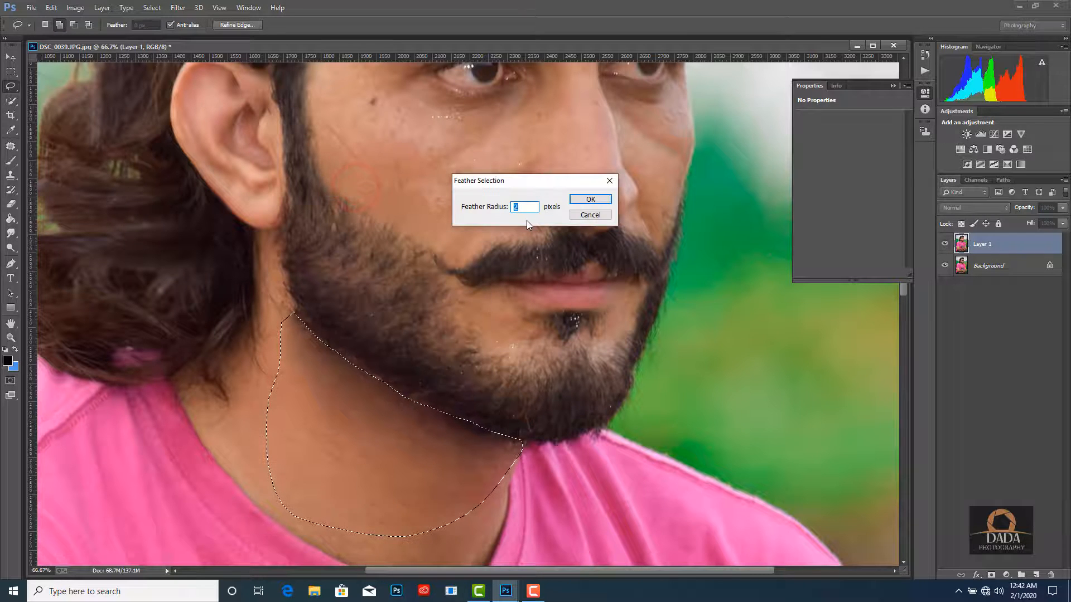
type("5")
left_click(573, 201)
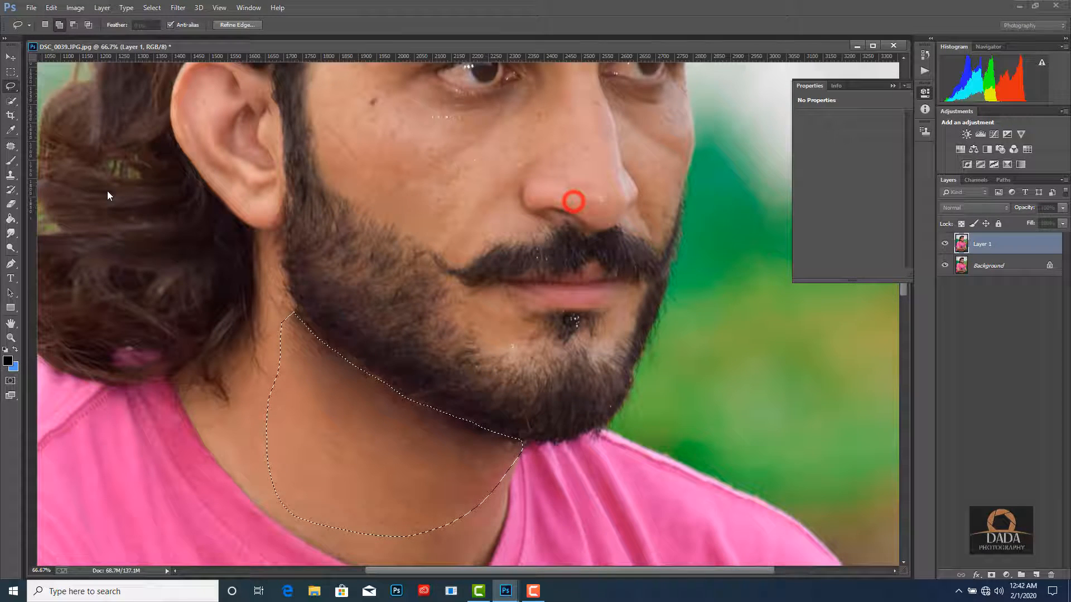
- Sample the neck's skin tone as the foreground color and choose a soft round brush with 0% hardness
left_click(11, 159)
left_click(12, 131)
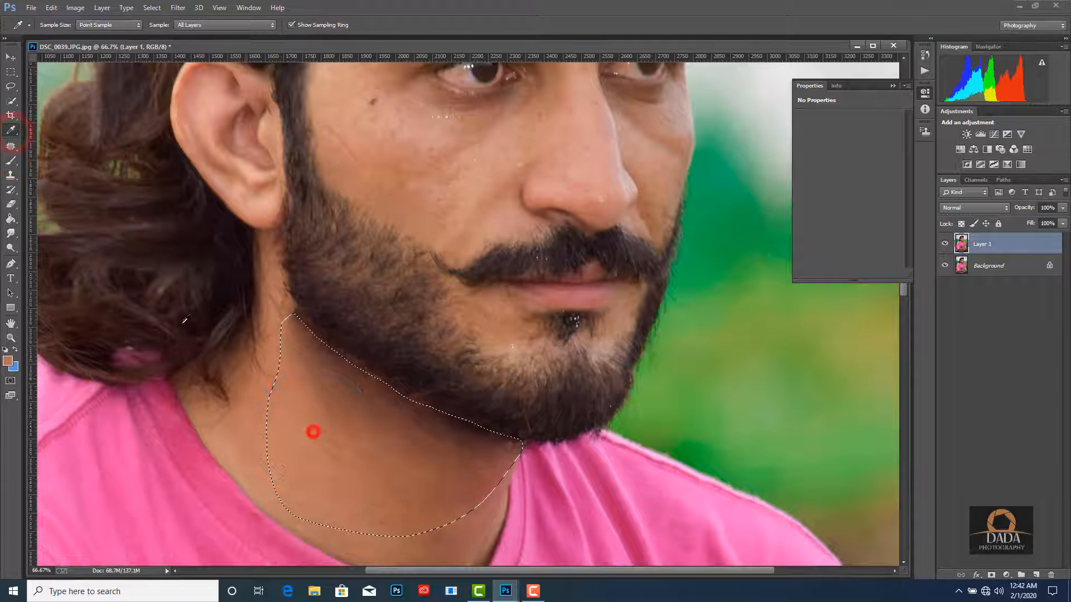
left_click(13, 162)
right_click(315, 357)
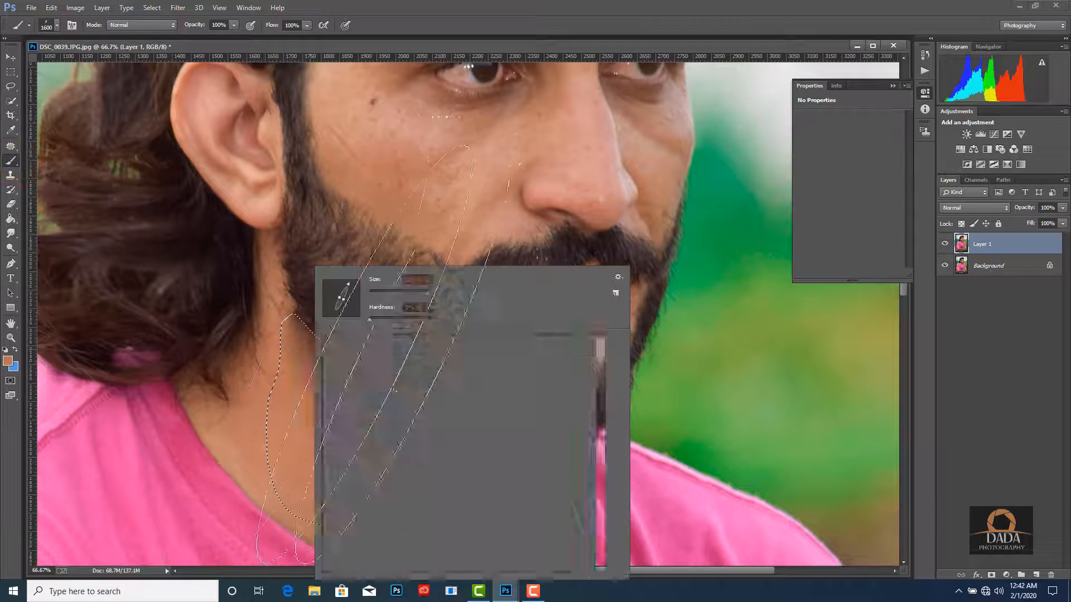
left_click(329, 345)
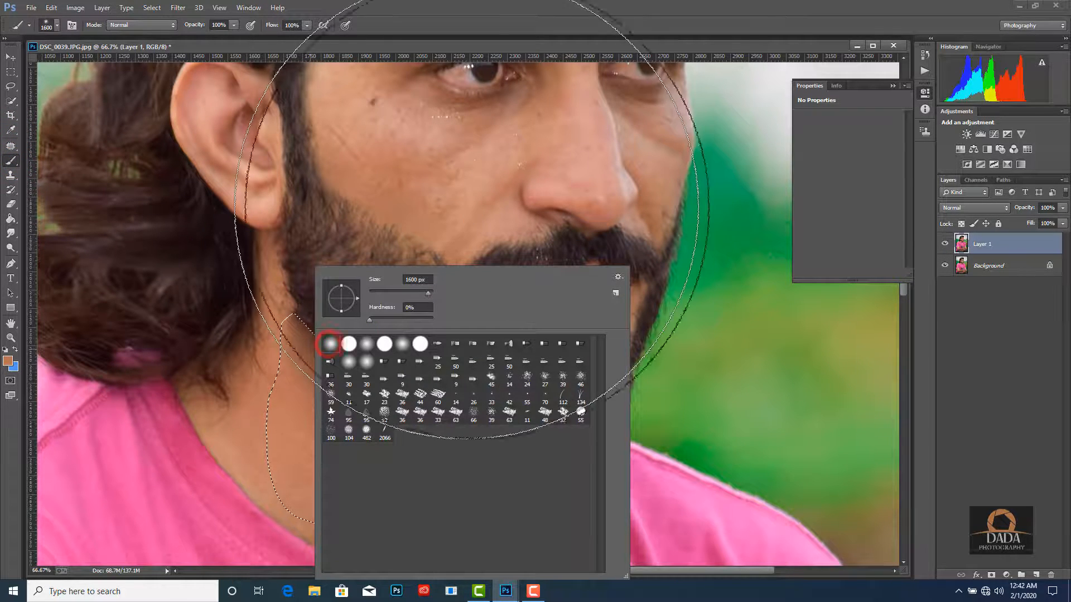
- Set the brush to size 300 and 41% opacity
left_click(562, 9)
key("bracketleft")
key("bracketleft")
key("bracketleft")
key("bracketleft")
key("bracketleft")
key("bracketleft")
key("bracketleft")
key("bracketleft")
key("bracketleft")
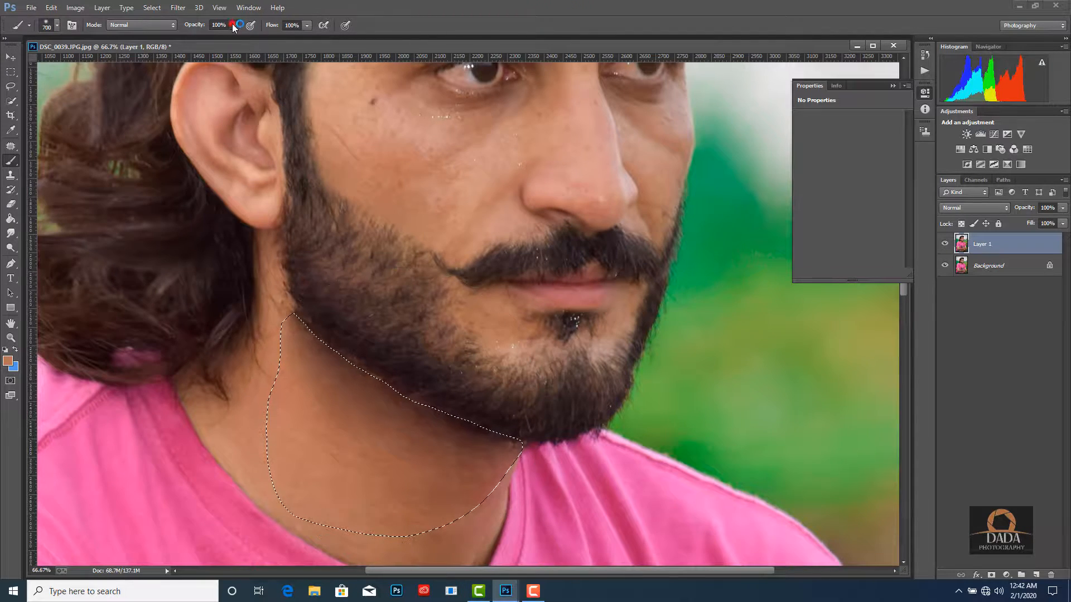
left_click_drag(205, 39, 200, 38)
key("bracketleft")
key("bracketleft")
key("bracketleft")
key("bracketleft")
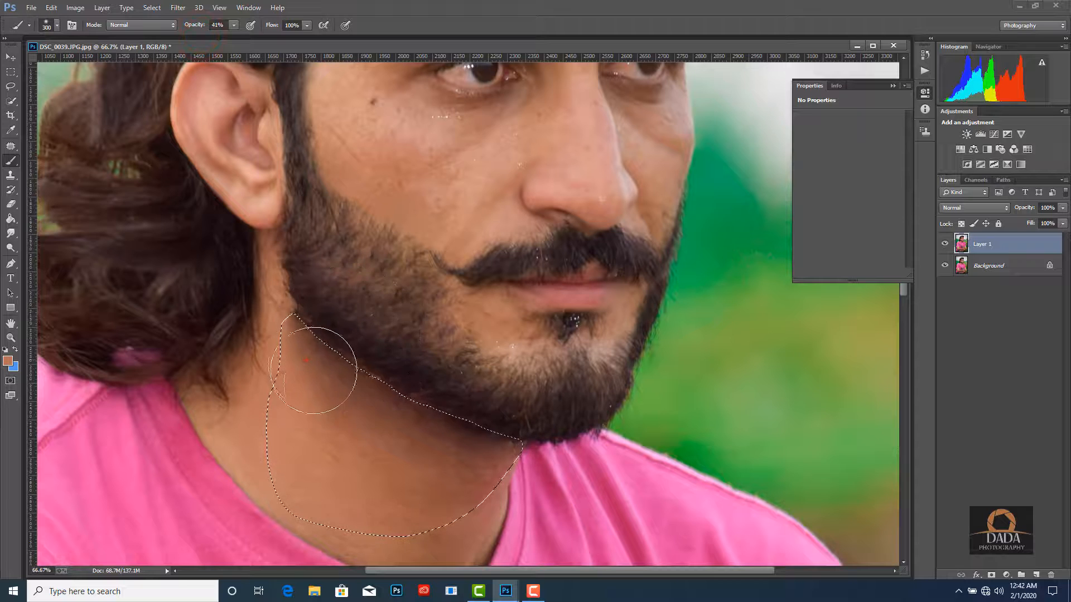
- Paint the sampled skin tone over the selected neck along the beard edge, and clear the selection
left_click(306, 360)
mouse_move(391, 419)
left_mouse_down()
mouse_move(488, 448)
mouse_move(430, 473)
left_mouse_up()
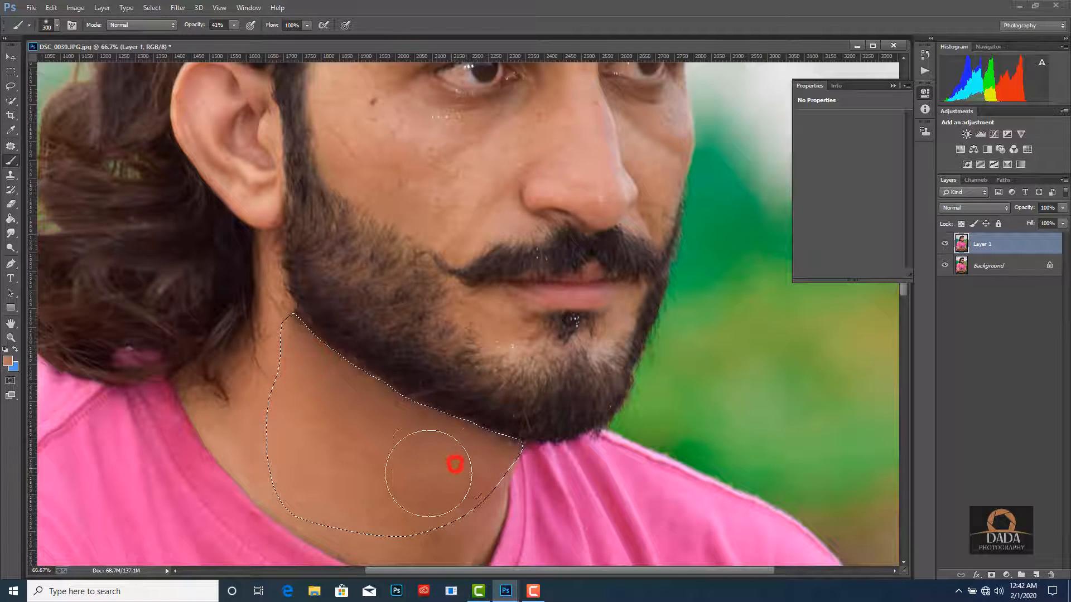
left_click(10, 70)
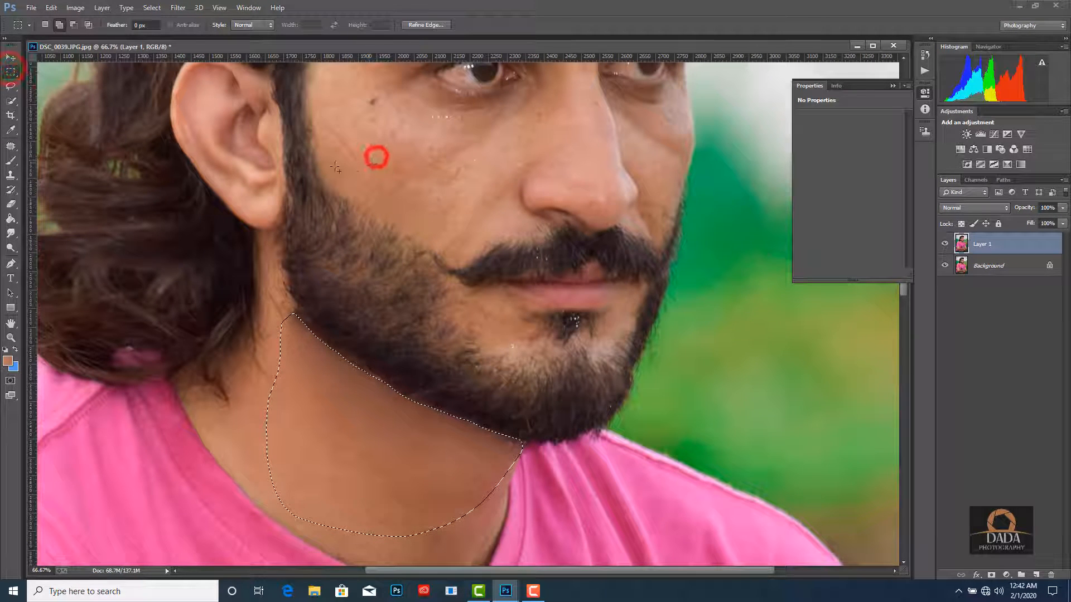
key("ctrl+d")
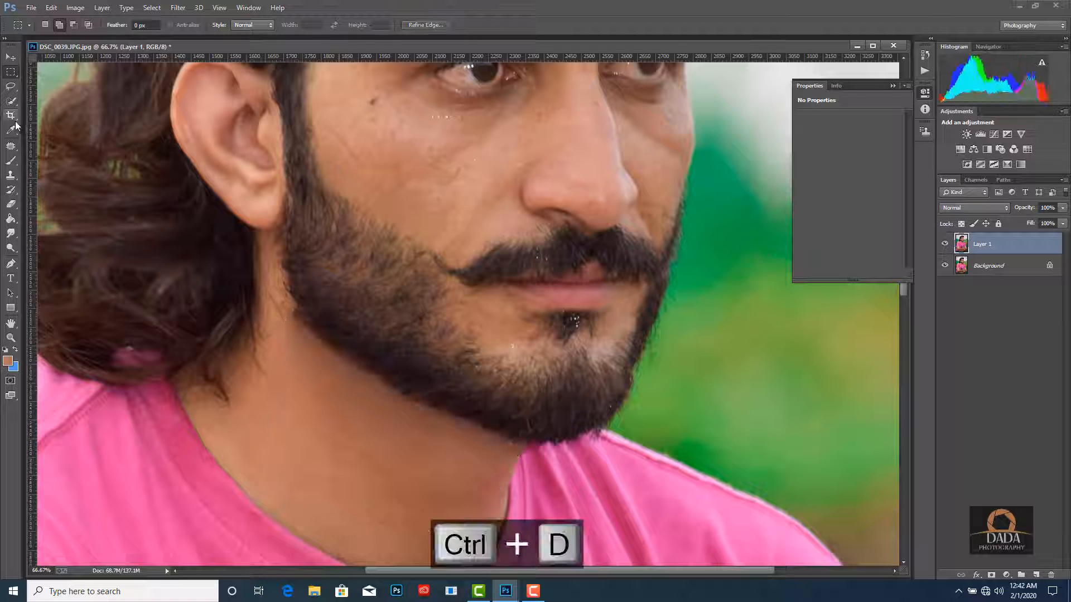
- Outline the bare skin below the corner of the mouth with the Lasso tool and feather the selection
left_click(11, 87)
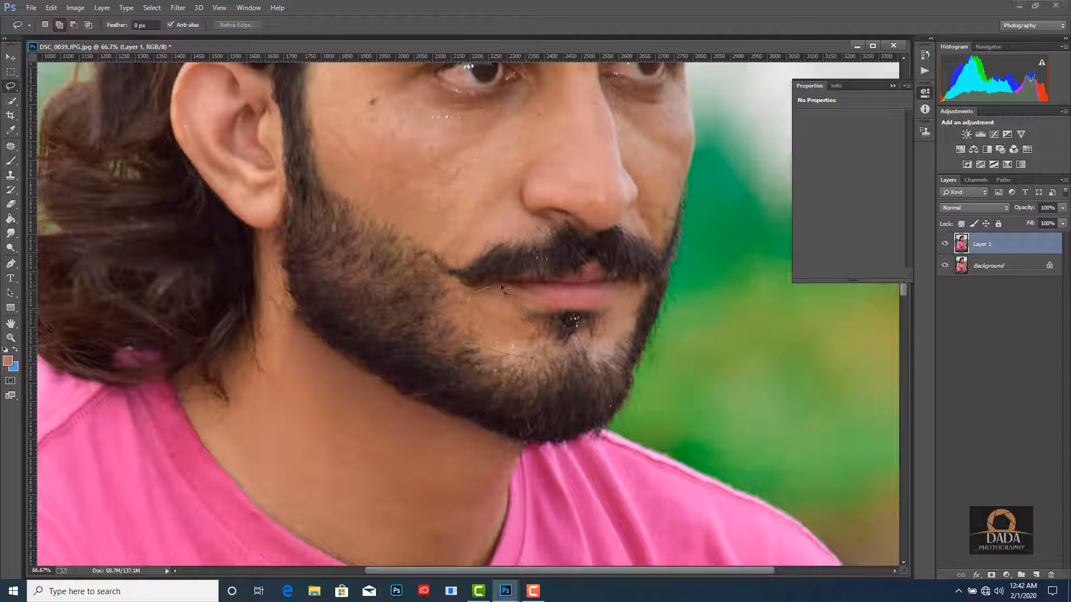
left_click_drag(502, 287, 498, 287)
right_click(506, 308)
left_click(531, 329)
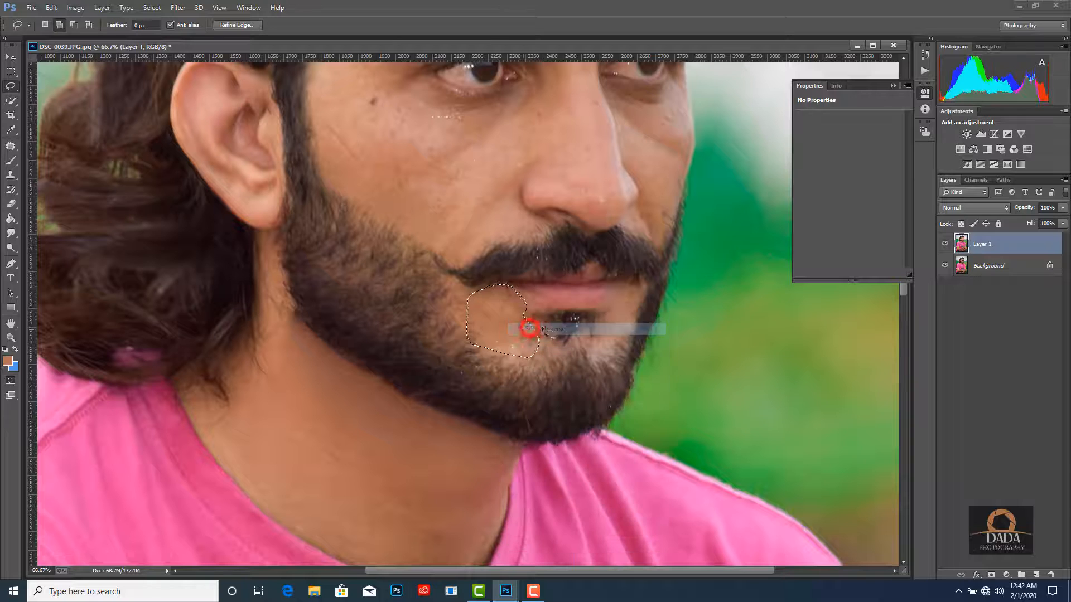
key("ctrl+z")
right_click(511, 318)
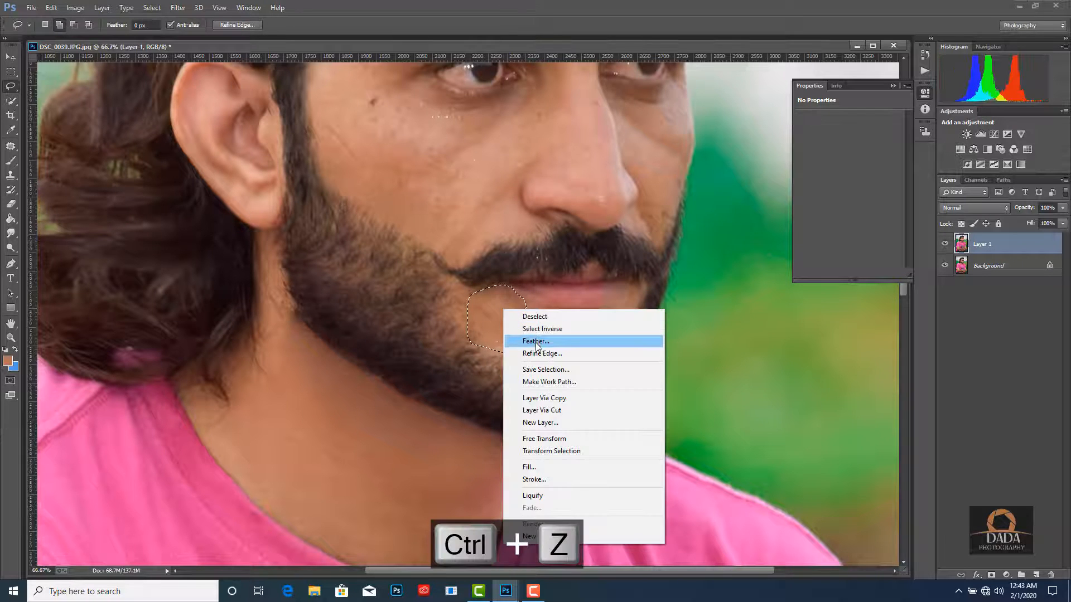
left_click(536, 343)
left_click(572, 201)
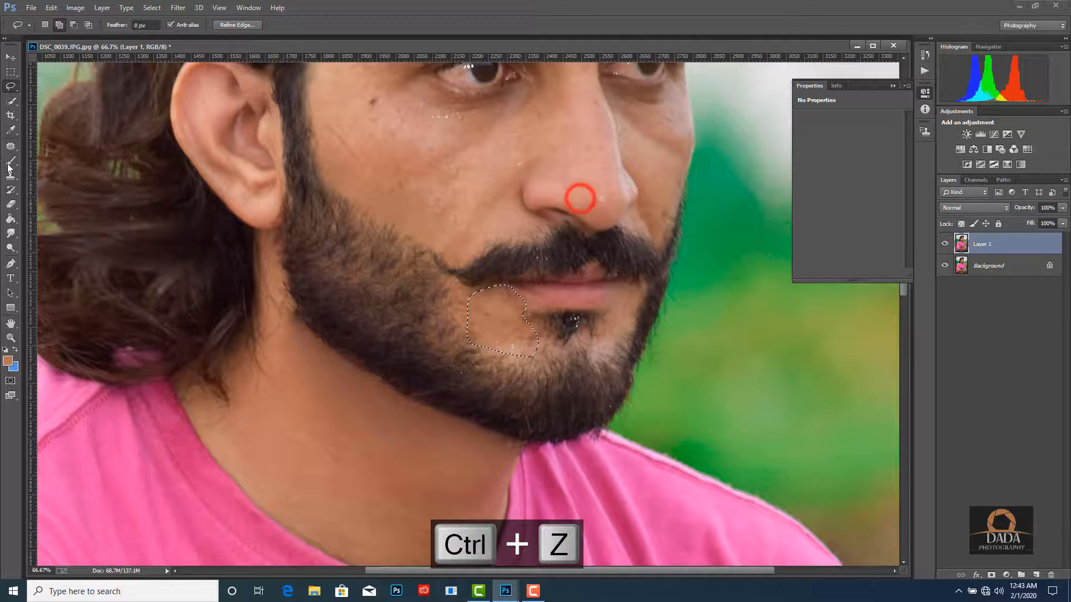
- Paint the sampled skin tone inside the selection below the mouth corner, and clear the selection
key("b")
left_click(502, 312)
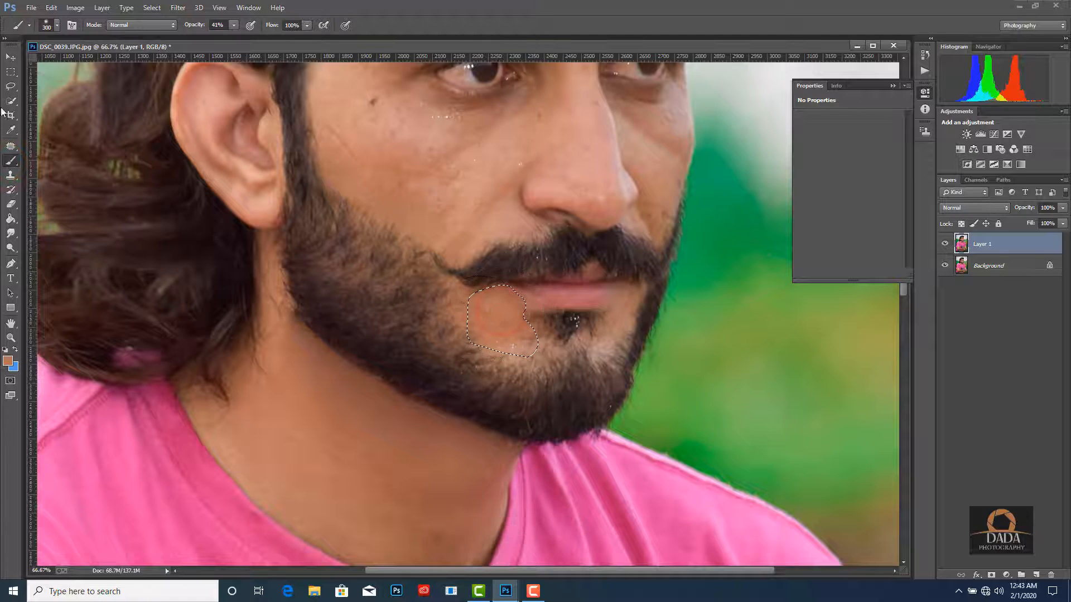
left_click(12, 72)
key("ctrl+d")
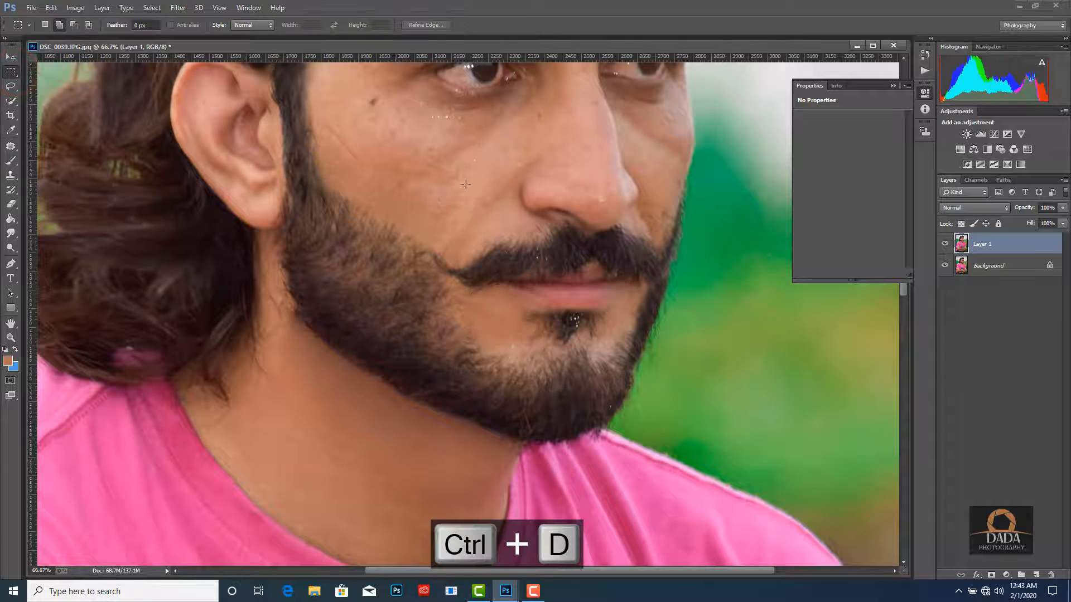
- Remove the mole on the cheek below the outer eye corner with the Patch tool, using clean cheek skin
left_click_drag(468, 165, 443, 281)
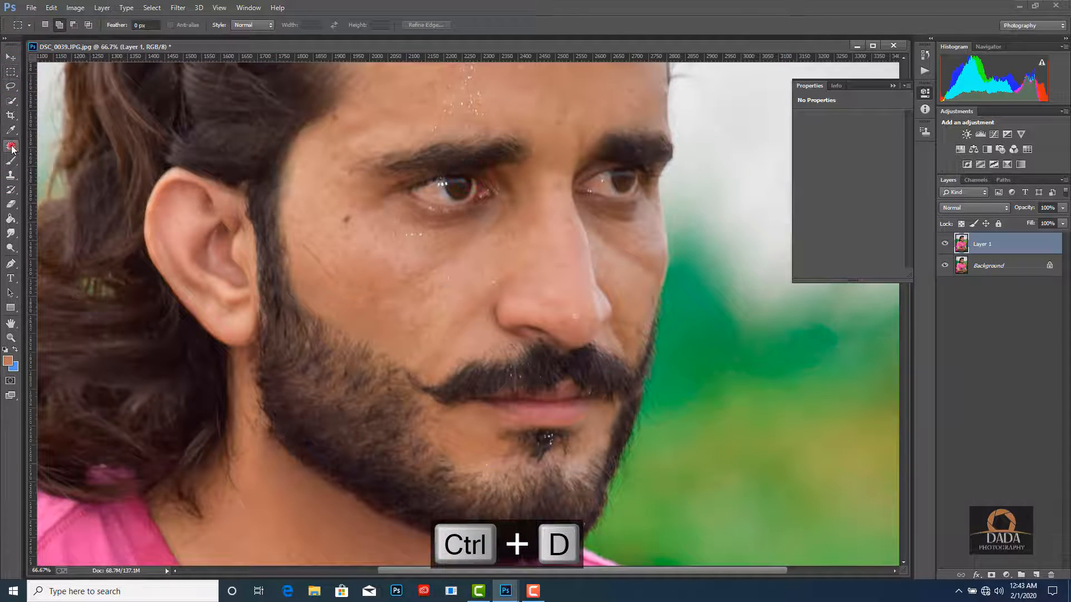
left_click(12, 146)
mouse_move(337, 236)
left_mouse_down()
mouse_move(346, 206)
mouse_move(392, 249)
mouse_move(421, 239)
mouse_move(433, 258)
mouse_move(434, 241)
mouse_move(407, 276)
left_mouse_up()
right_click(347, 219)
left_click(377, 243)
left_click(392, 250)
left_click(432, 258)
left_click(445, 261)
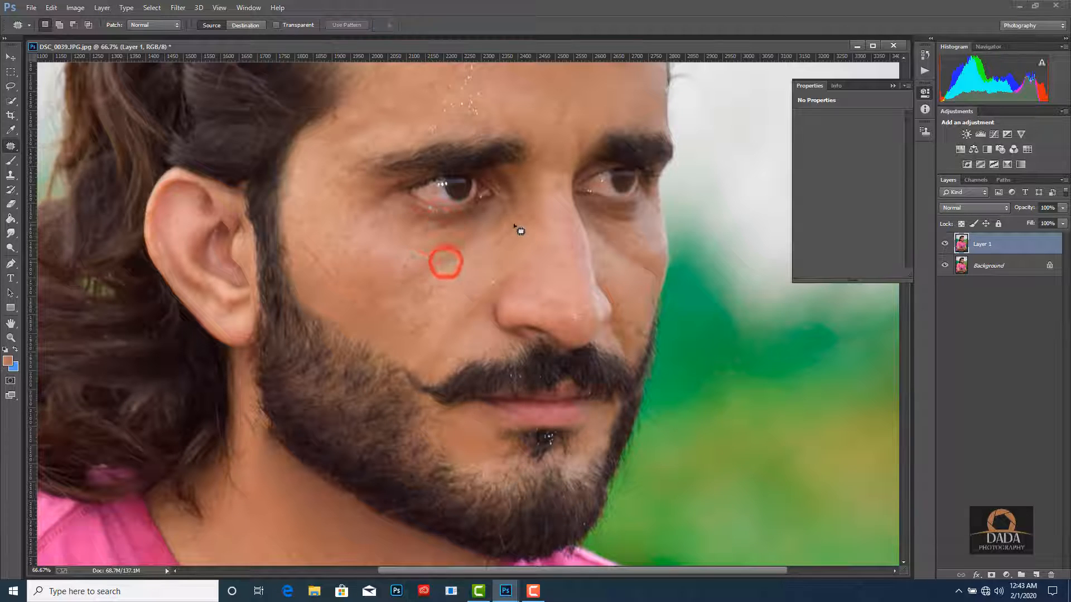
- Patch the skin beside the bridge of the nose with smooth cheek skin
mouse_move(513, 222)
left_mouse_down()
mouse_move(524, 227)
mouse_move(510, 239)
left_mouse_up()
mouse_move(511, 236)
left_mouse_down()
mouse_move(468, 282)
mouse_move(401, 297)
mouse_move(442, 288)
mouse_move(369, 286)
mouse_move(364, 297)
mouse_move(388, 300)
left_mouse_up()
left_click(470, 273)
left_click(412, 265)
- Patch the small blemishes on the upper cheek and the skin under the eye with clean nearby skin
left_click_drag(370, 296, 360, 272)
left_click(415, 282)
mouse_move(404, 300)
left_mouse_down()
mouse_move(424, 335)
mouse_move(370, 272)
mouse_move(420, 266)
mouse_move(406, 272)
mouse_move(400, 261)
left_mouse_up()
left_click(418, 275)
left_click_drag(405, 274, 440, 289)
left_click(447, 285)
left_click(509, 231)
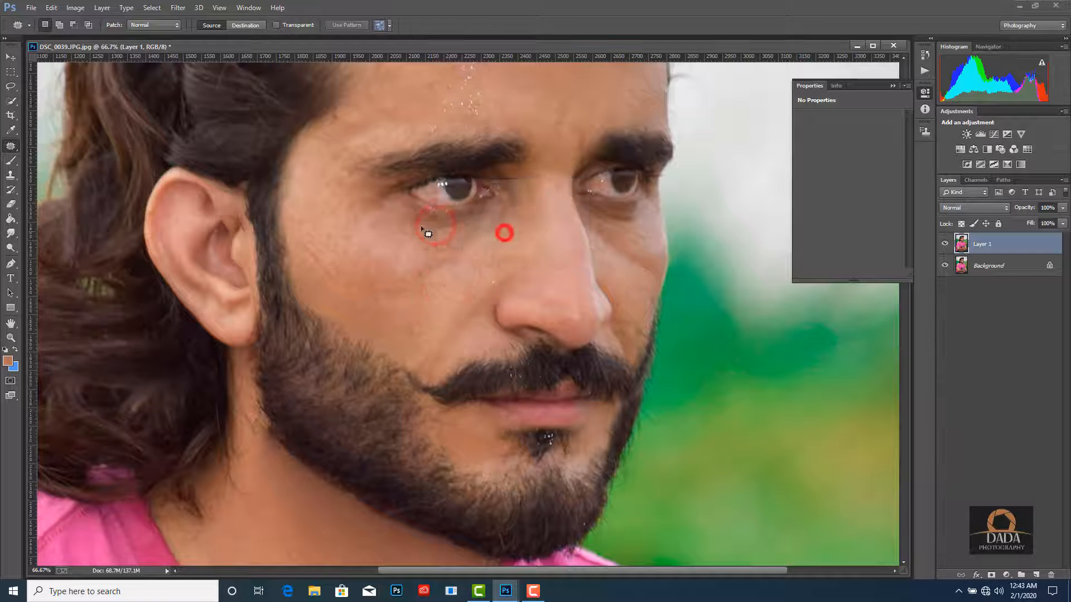
mouse_move(431, 225)
left_mouse_down()
mouse_move(438, 246)
mouse_move(433, 226)
left_mouse_up()
left_click_drag(430, 237, 400, 271)
left_click(359, 275)
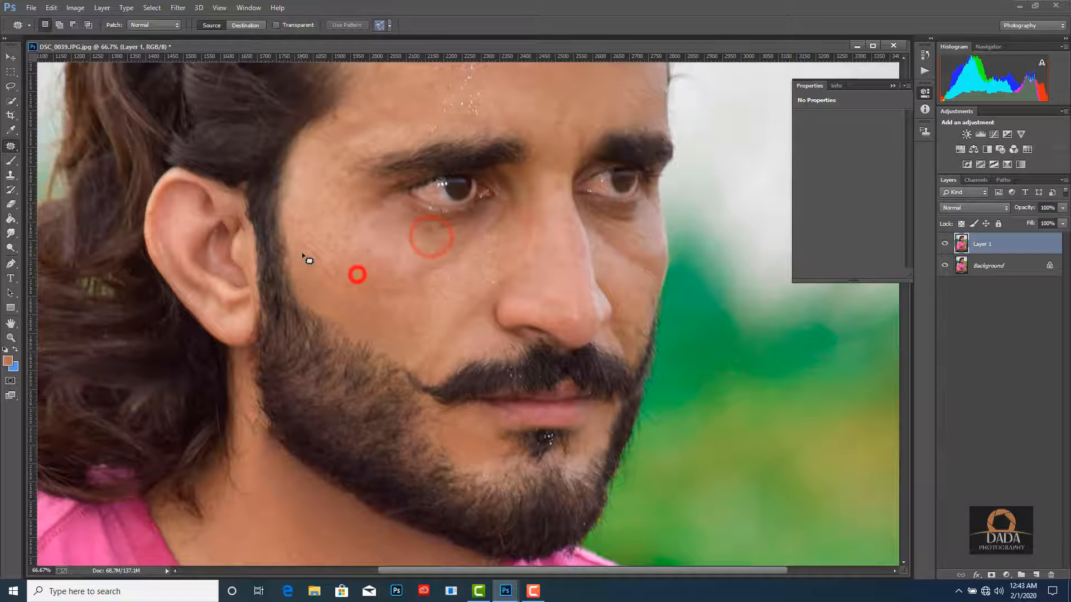
- Patch the stray hairs and marks on the cheek beside the sideburn and on the temple near the hairline
mouse_move(299, 239)
left_mouse_down()
mouse_move(333, 290)
mouse_move(352, 255)
mouse_move(331, 259)
mouse_move(332, 194)
left_mouse_up()
left_click(332, 194)
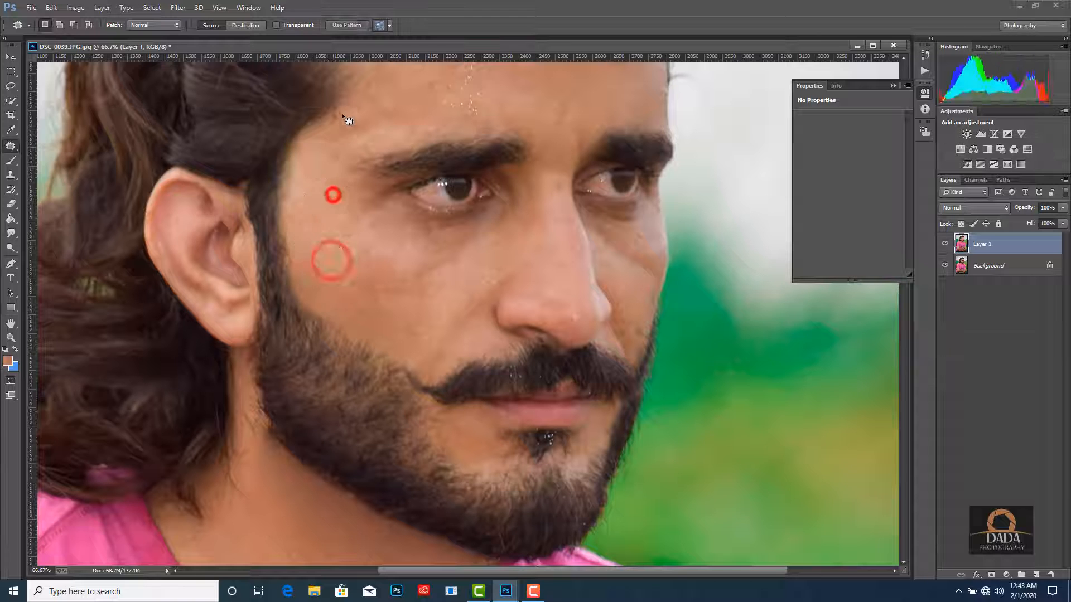
mouse_move(343, 107)
left_mouse_down()
mouse_move(328, 117)
mouse_move(373, 127)
mouse_move(354, 111)
left_mouse_up()
left_click_drag(352, 129, 316, 207)
mouse_move(339, 205)
left_mouse_down()
mouse_move(377, 154)
mouse_move(339, 258)
mouse_move(327, 340)
left_mouse_up()
left_click(509, 231)
- Patch the spots across the forehead above the eyebrows with clean forehead skin
left_click_drag(434, 287, 436, 200)
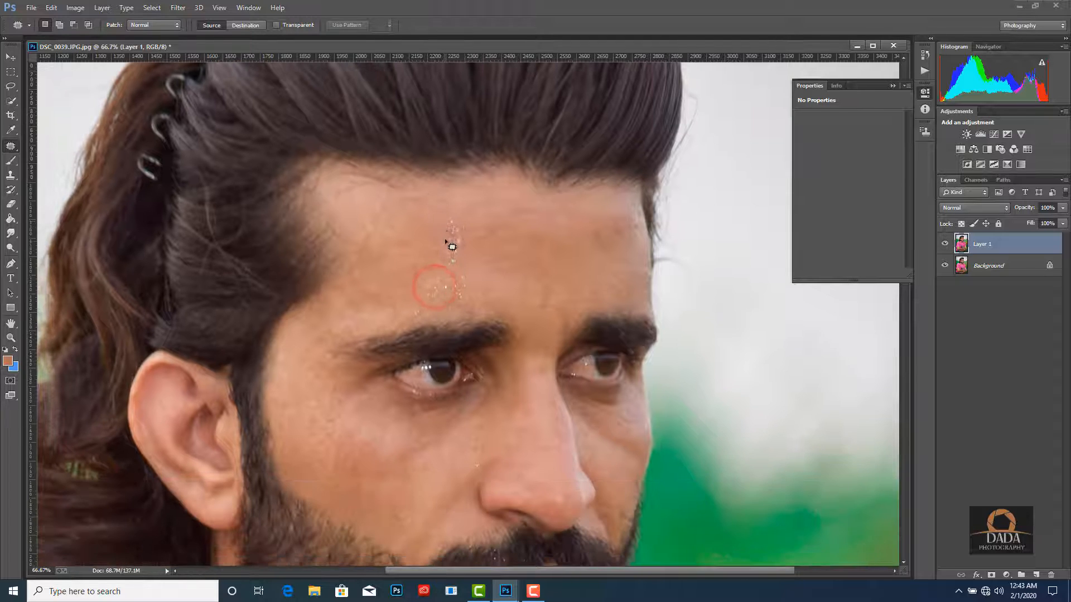
mouse_move(413, 307)
left_mouse_down()
mouse_move(471, 246)
mouse_move(459, 233)
left_mouse_up()
mouse_move(454, 266)
left_mouse_down()
mouse_move(593, 230)
mouse_move(588, 240)
mouse_move(614, 241)
mouse_move(618, 227)
left_mouse_up()
left_click_drag(604, 237, 527, 249)
left_click(532, 236)
- Patch the skin between the inner eye corner and the nose, and the area below the lower eyelid
left_click_drag(545, 301, 542, 177)
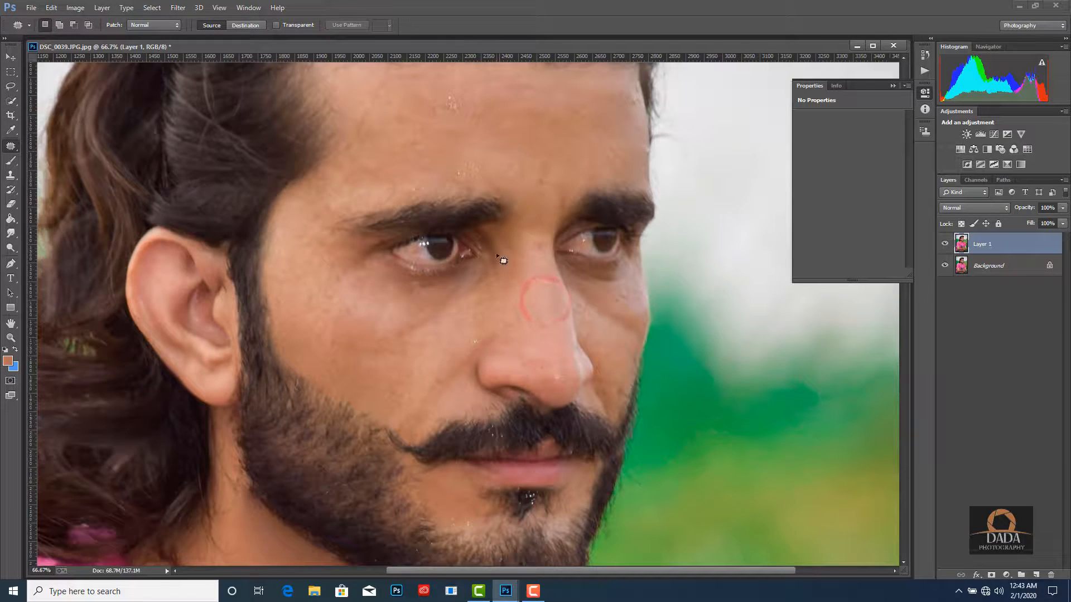
left_click_drag(499, 275, 493, 278)
mouse_move(493, 279)
left_mouse_down()
mouse_move(447, 326)
mouse_move(463, 281)
left_mouse_up()
left_click(503, 231)
left_click_drag(428, 301, 358, 317)
left_click(442, 318)
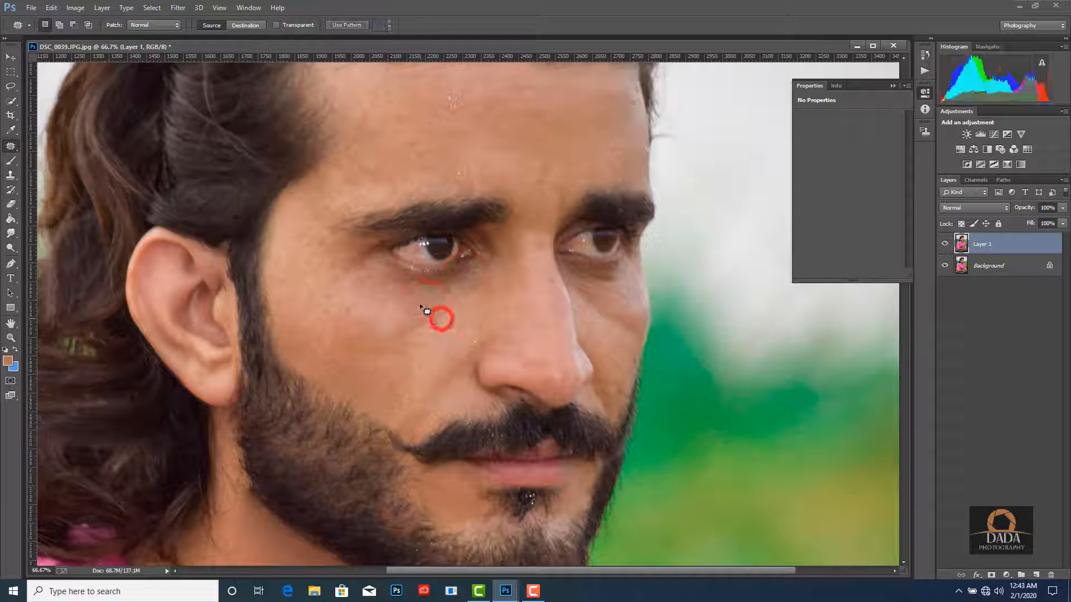
- Patch the uneven spots on the upper cheek beneath the eye with smoother cheek skin
mouse_move(420, 304)
left_mouse_down()
mouse_move(443, 345)
mouse_move(412, 310)
left_mouse_up()
mouse_move(413, 320)
left_mouse_down()
mouse_move(357, 303)
mouse_move(428, 338)
mouse_move(378, 307)
left_mouse_up()
left_click(447, 304)
mouse_move(389, 315)
left_mouse_down()
mouse_move(363, 319)
mouse_move(345, 290)
left_mouse_up()
left_click(347, 287)
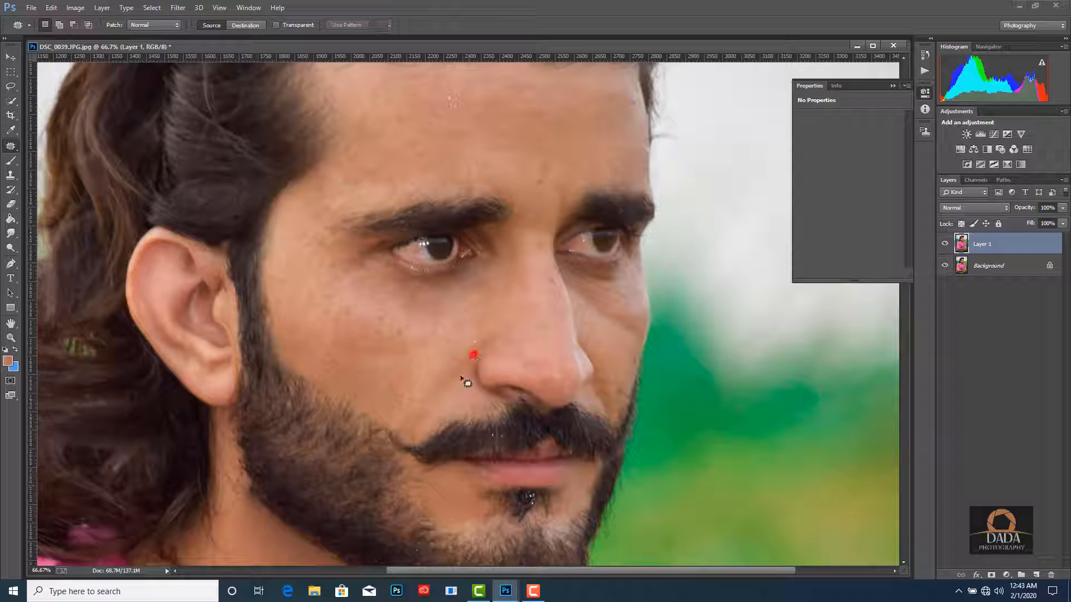
- Patch the marks on the cheek beside the nostril and along the side of the nose
left_click_drag(431, 363, 435, 362)
left_click_drag(426, 363, 358, 325)
left_click(408, 320)
mouse_move(486, 330)
left_mouse_down()
mouse_move(460, 338)
mouse_move(392, 320)
mouse_move(359, 307)
mouse_move(359, 296)
left_mouse_up()
left_click(503, 236)
- Patch the remaining spots on the middle of the cheek and the inner cheek next to the nose
mouse_move(346, 309)
left_mouse_down()
mouse_move(349, 352)
mouse_move(375, 300)
left_mouse_up()
left_click(396, 340)
left_click_drag(378, 321, 399, 355)
left_click(450, 337)
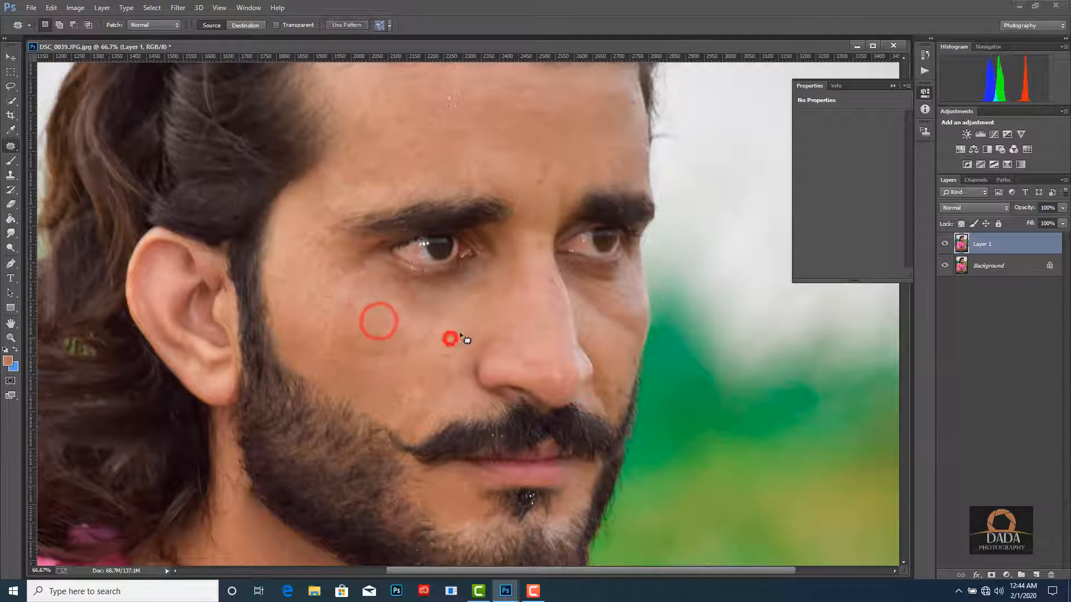
mouse_move(473, 320)
left_mouse_down()
mouse_move(451, 349)
mouse_move(472, 321)
left_mouse_up()
mouse_move(459, 329)
left_mouse_down()
mouse_move(394, 332)
mouse_move(462, 352)
mouse_move(453, 334)
mouse_move(373, 353)
left_mouse_up()
left_click(417, 326)
left_click(392, 334)
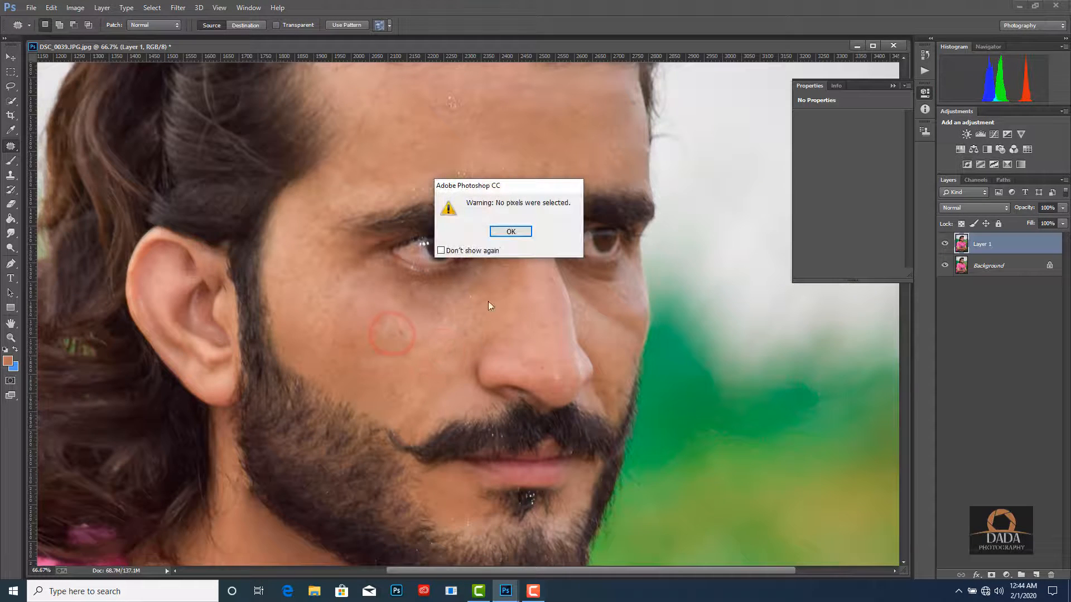
left_click(510, 232)
left_click(533, 591)
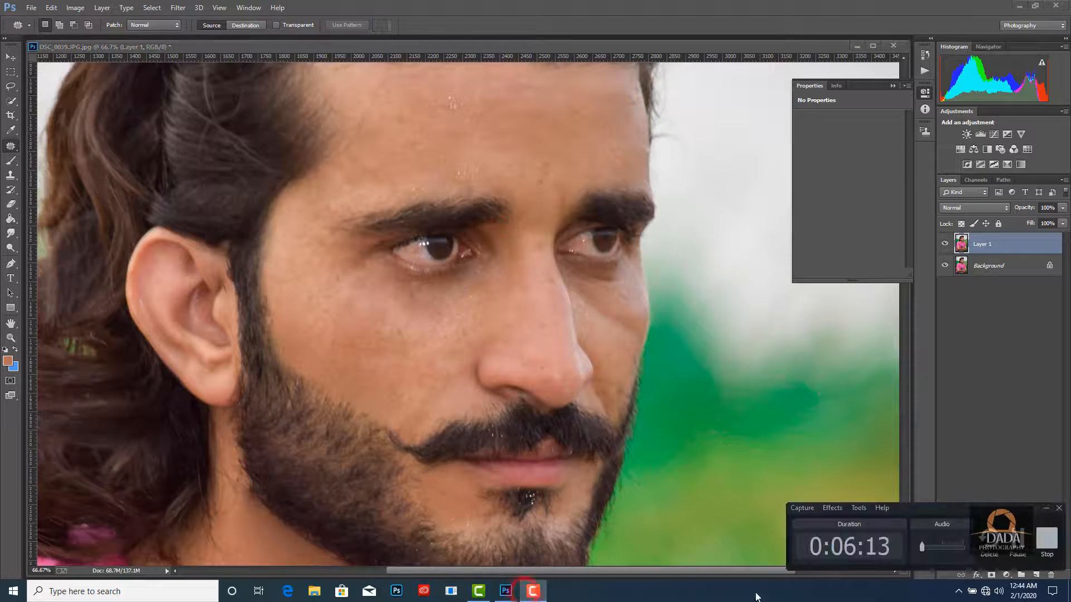
left_click(1018, 542)
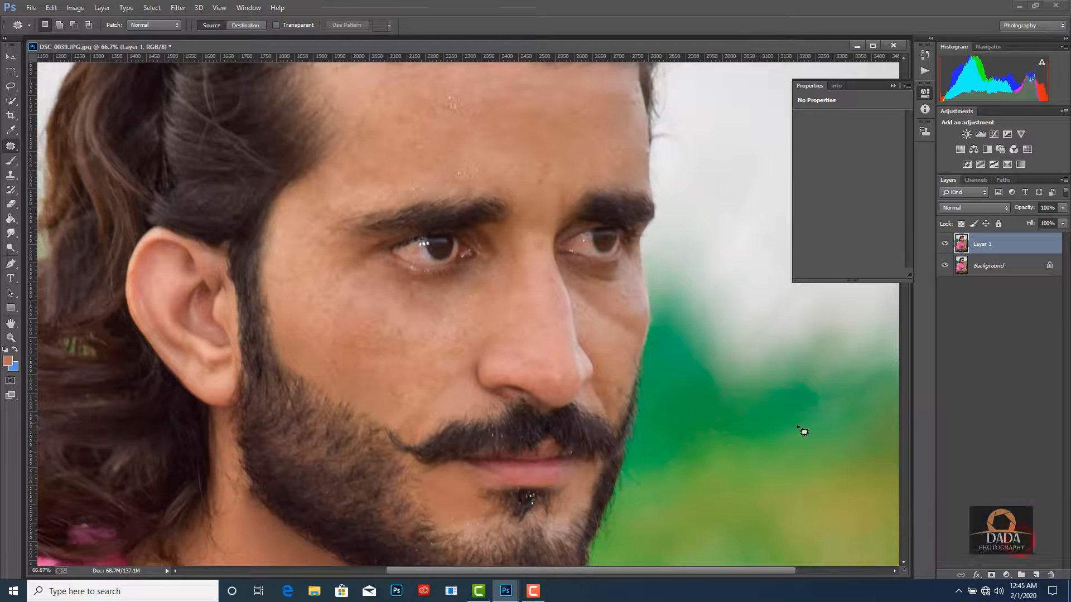
left_click(451, 265)
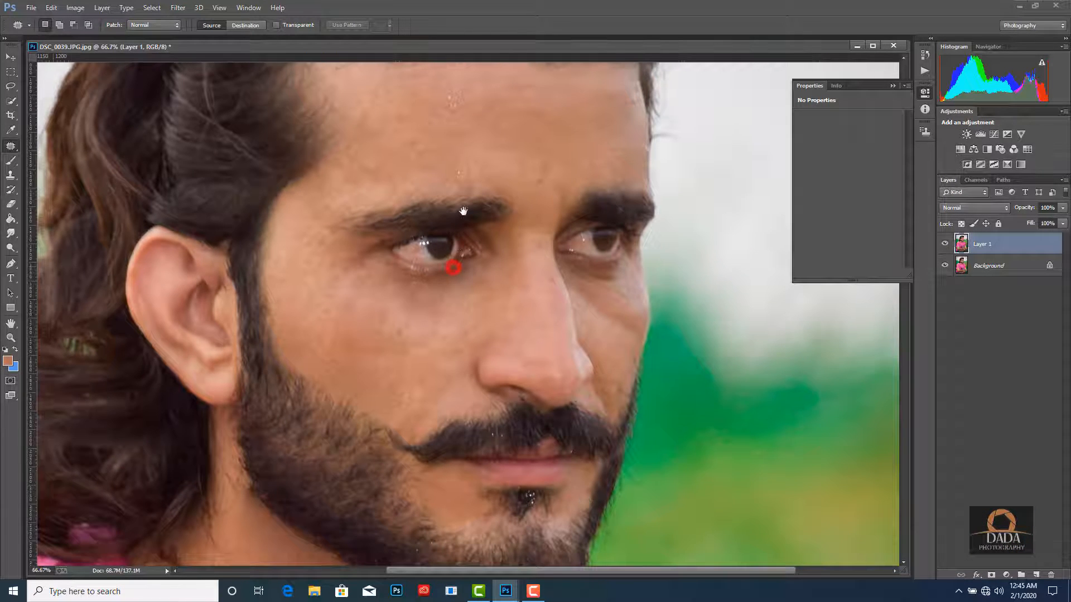
- Merge the retouched layer into the background and duplicate the result as a new layer
key("ctrl+minus")
key("ctrl+minus")
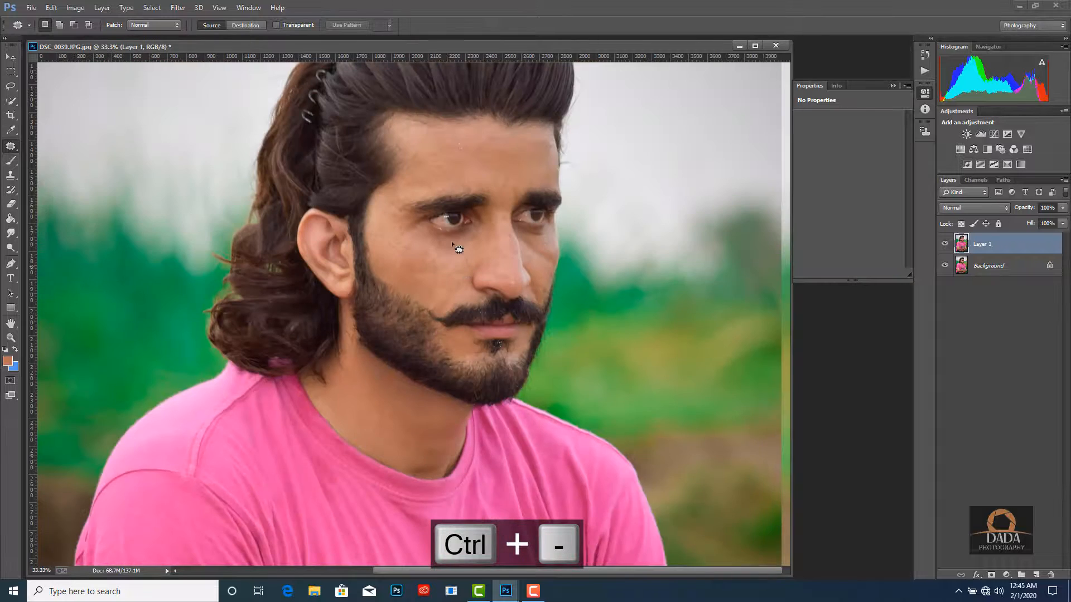
left_click_drag(447, 236, 443, 272)
key("ctrl+minus")
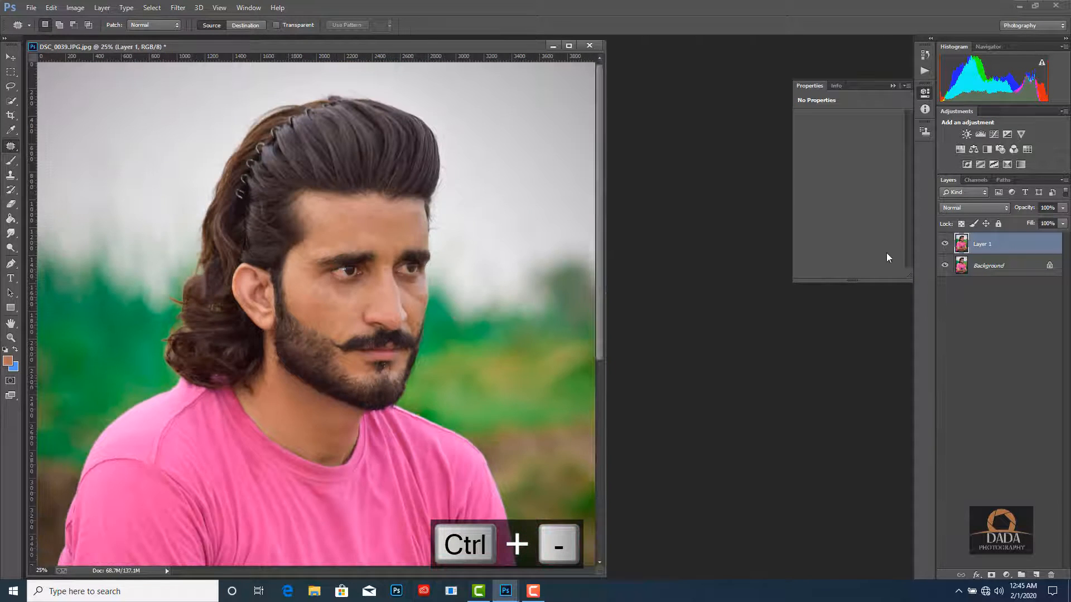
right_click(978, 252)
left_click(866, 417)
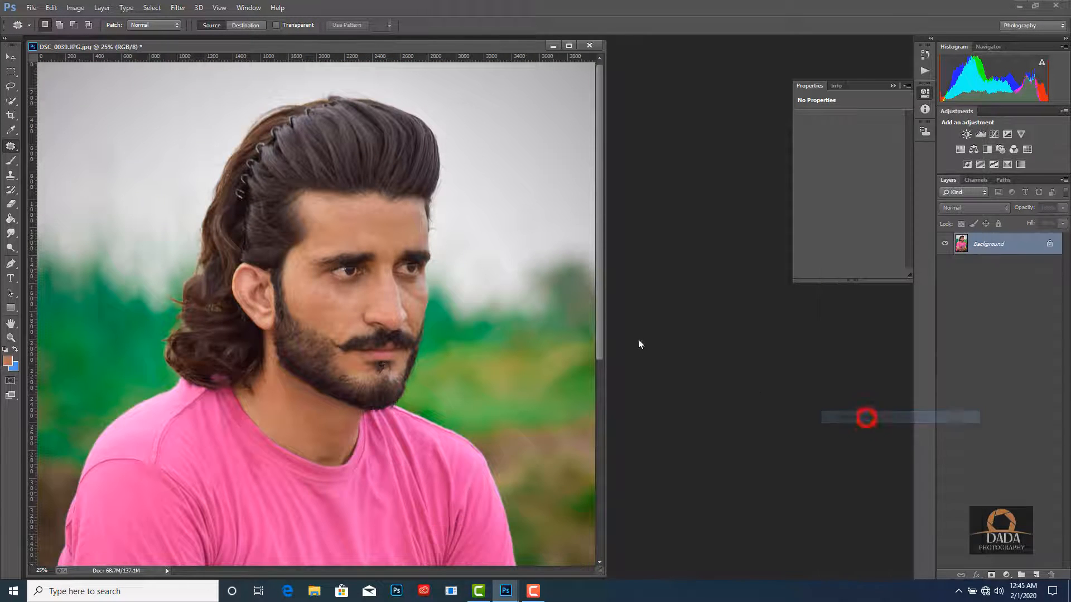
key("ctrl+j")
left_click_drag(307, 50, 329, 47)
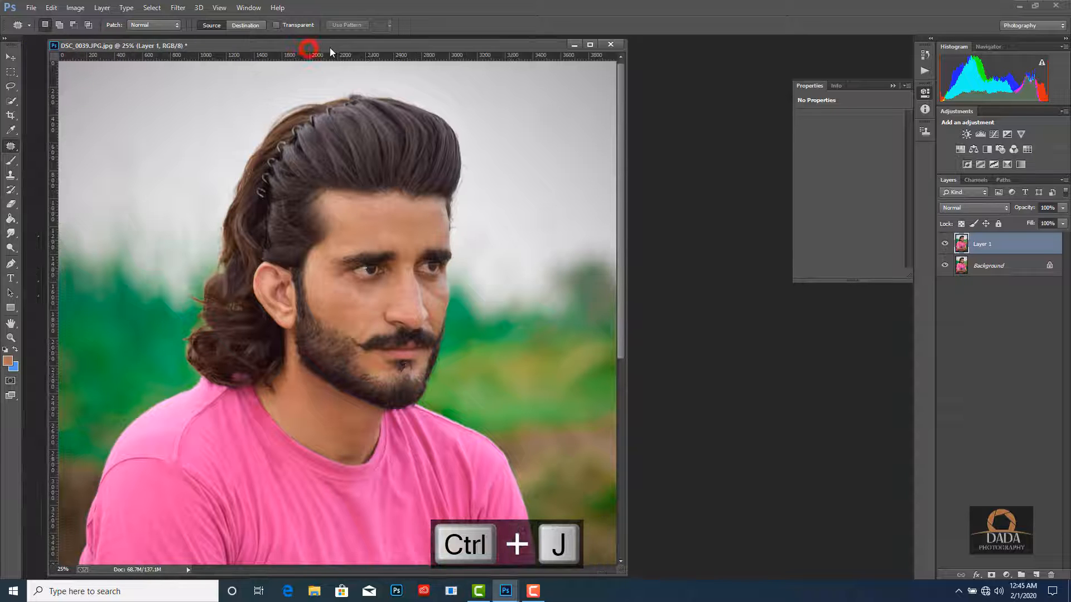
- Apply a High Pass filter with a 2.9-pixel radius to the duplicate layer and set its blend mode to Linear Light
left_click(178, 8)
mouse_move(251, 257)
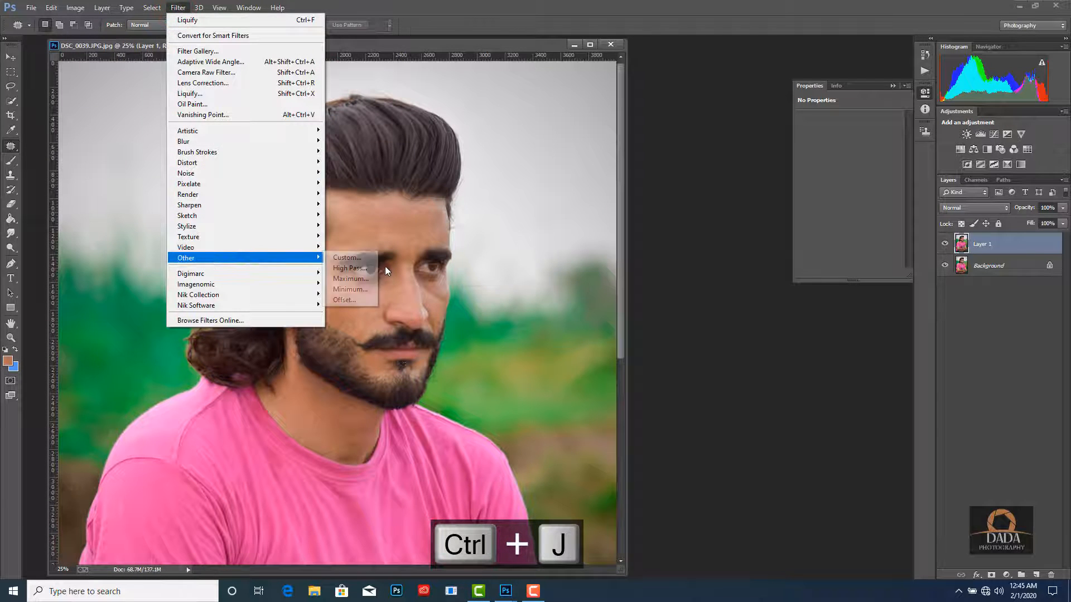
left_click(357, 270)
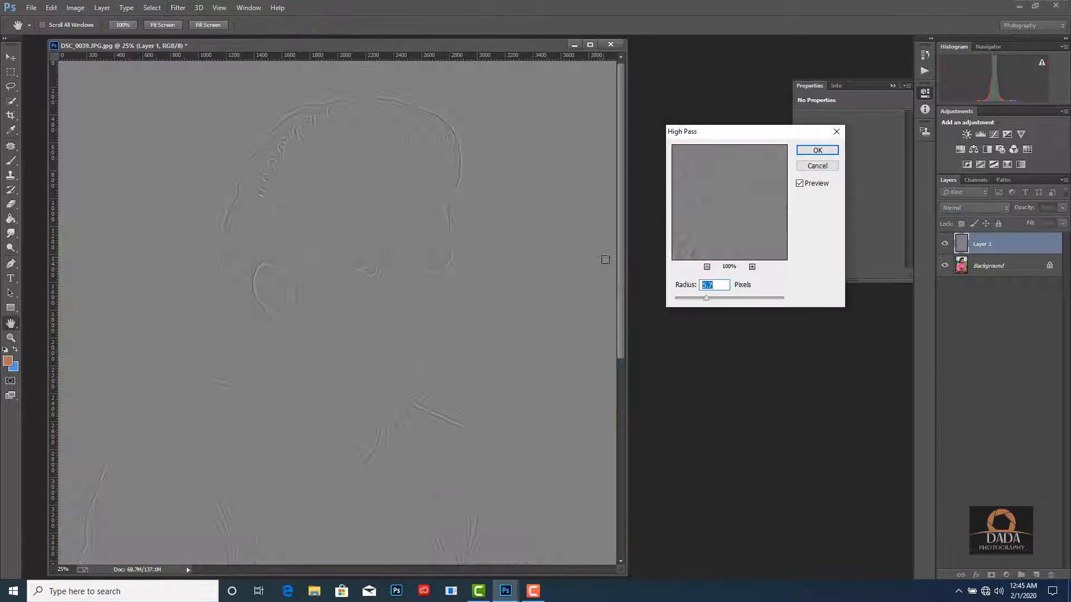
left_click_drag(696, 299, 692, 297)
left_click(816, 152)
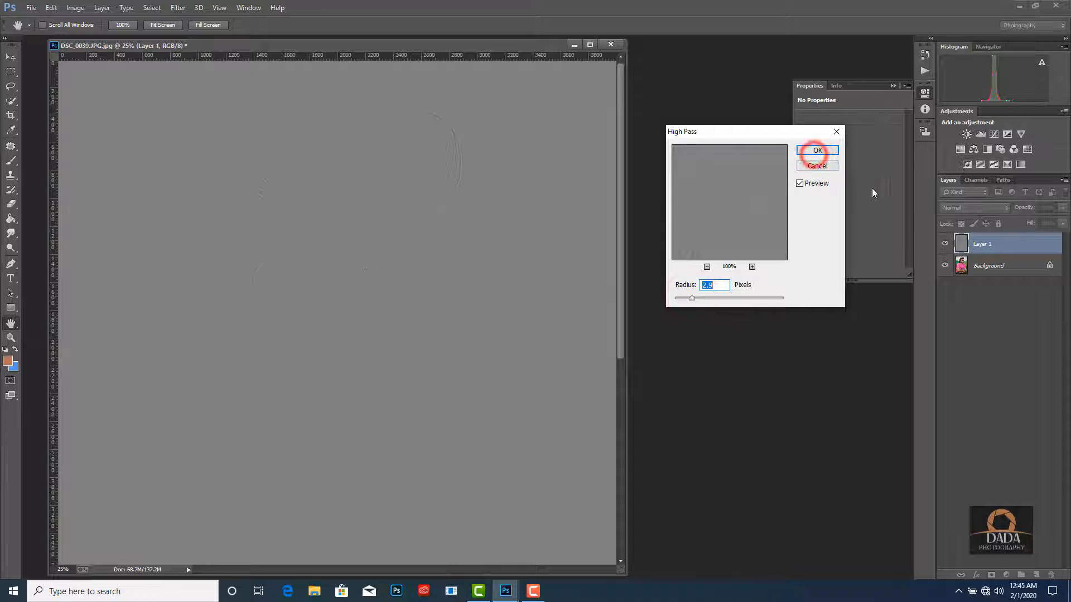
left_click(955, 209)
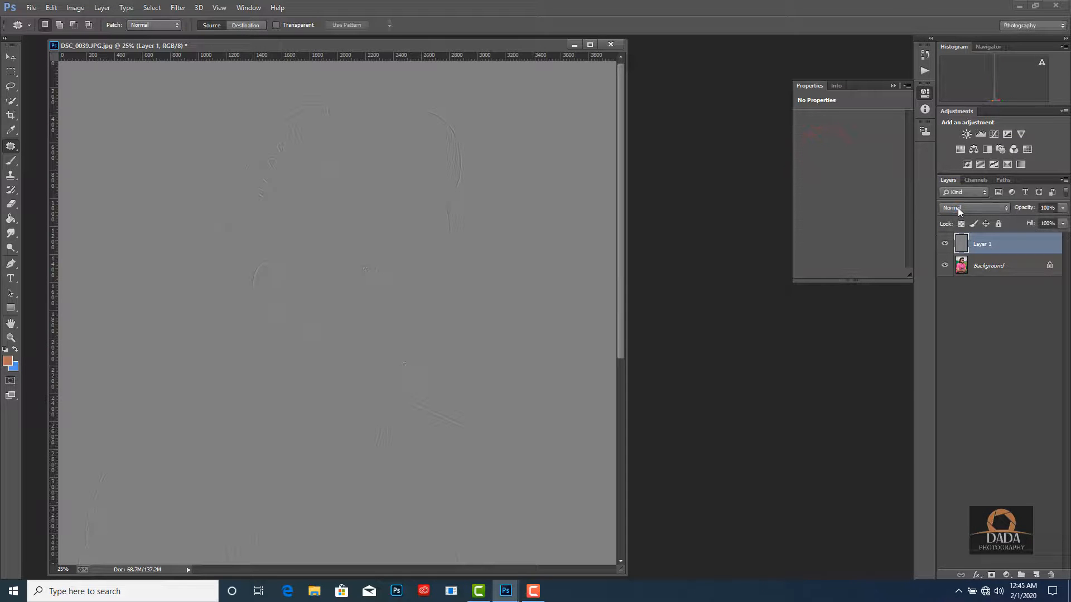
left_click(958, 390)
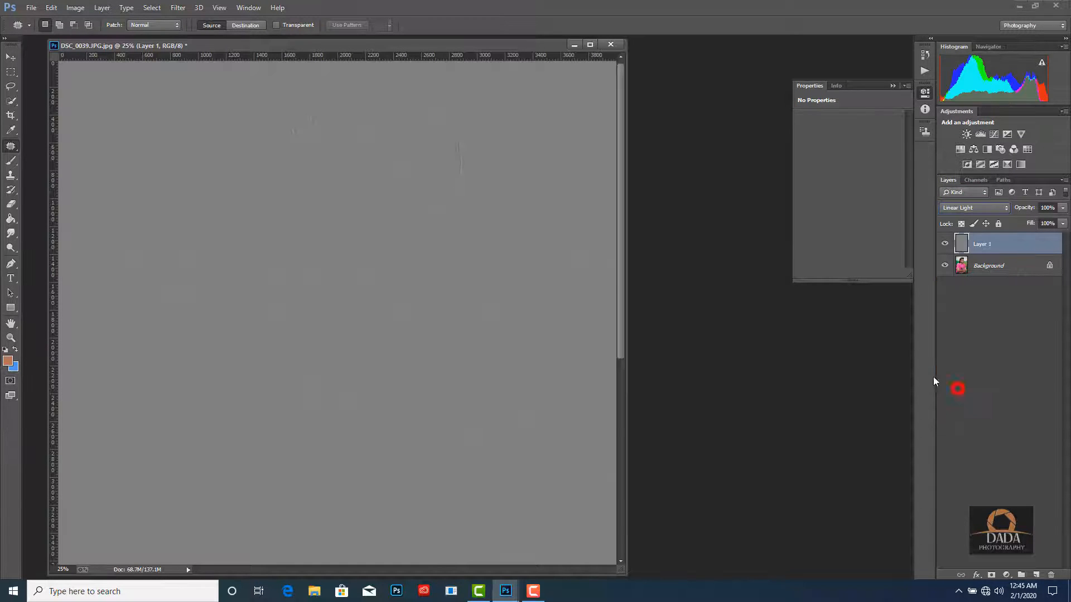
- Duplicate the background beneath the high-pass layer and apply a Gaussian Blur with a 3.5-pixel radius to the copy
left_click(990, 272)
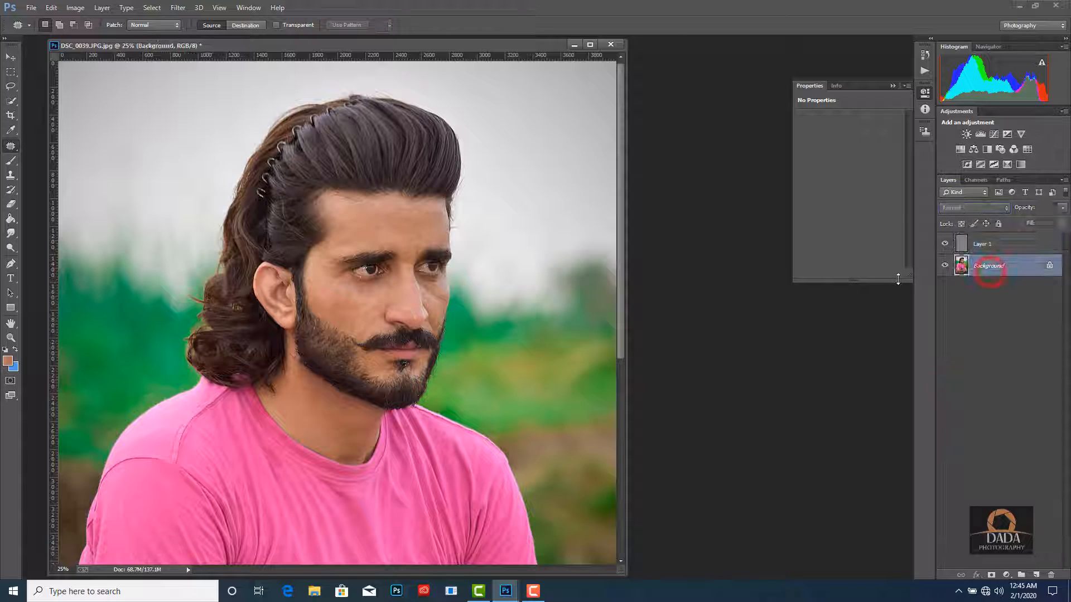
key("ctrl+j")
left_click(178, 8)
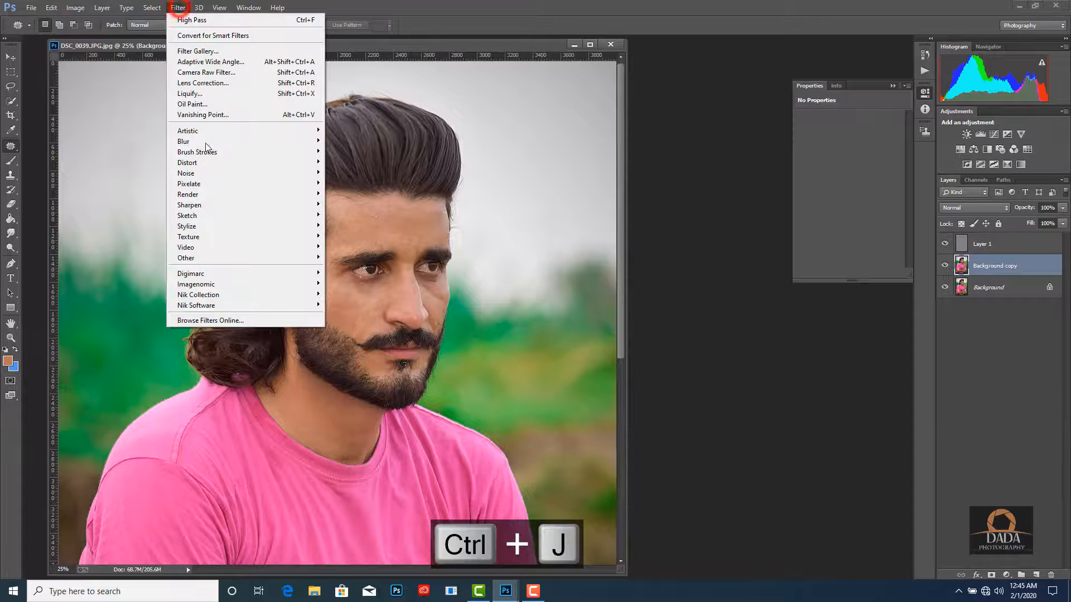
mouse_move(190, 141)
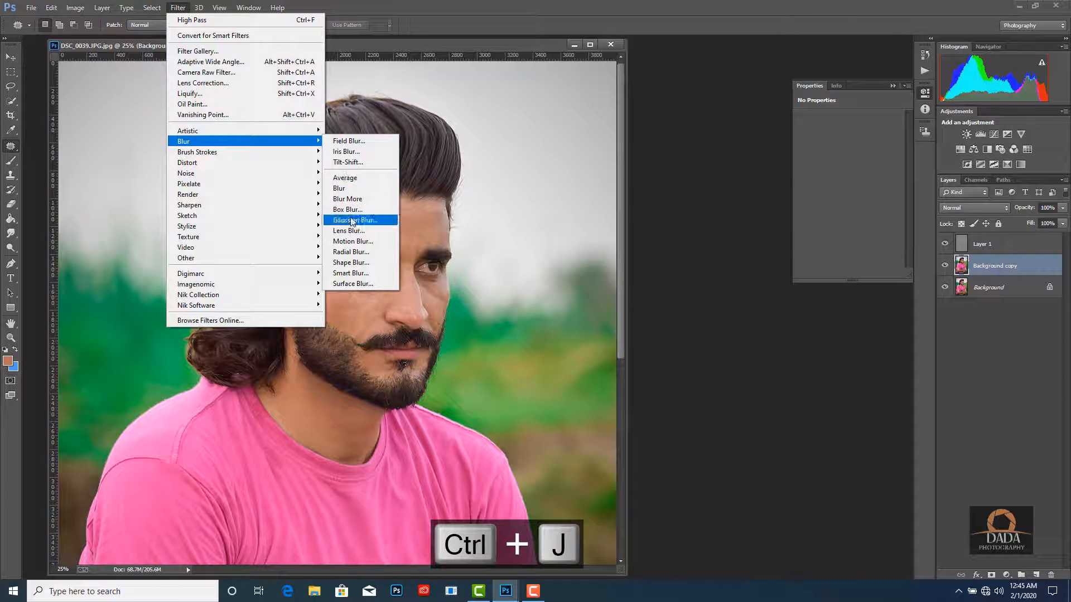
left_click(351, 220)
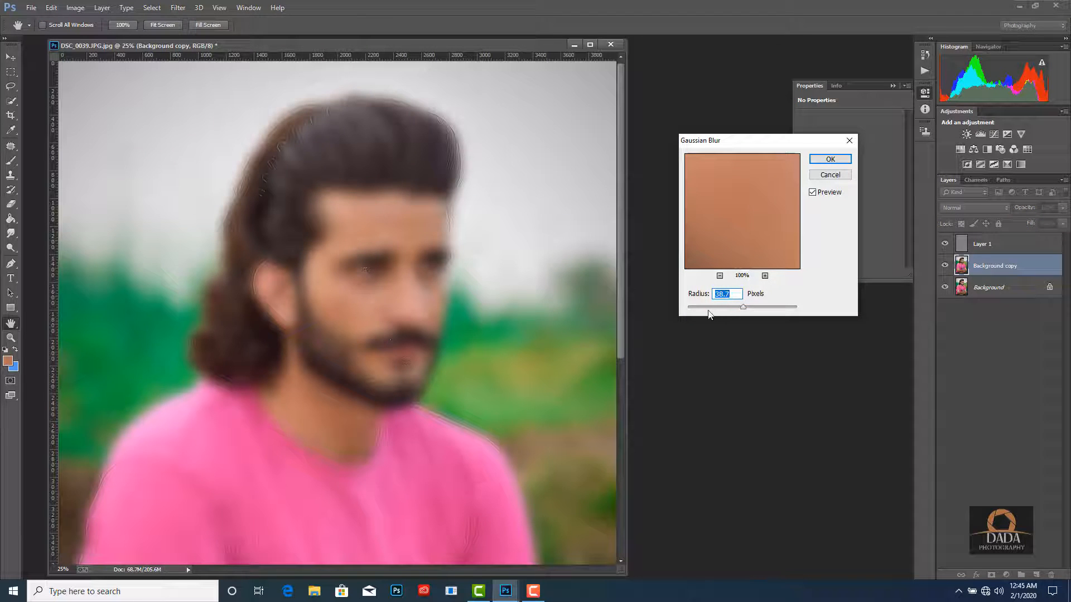
left_click(708, 308)
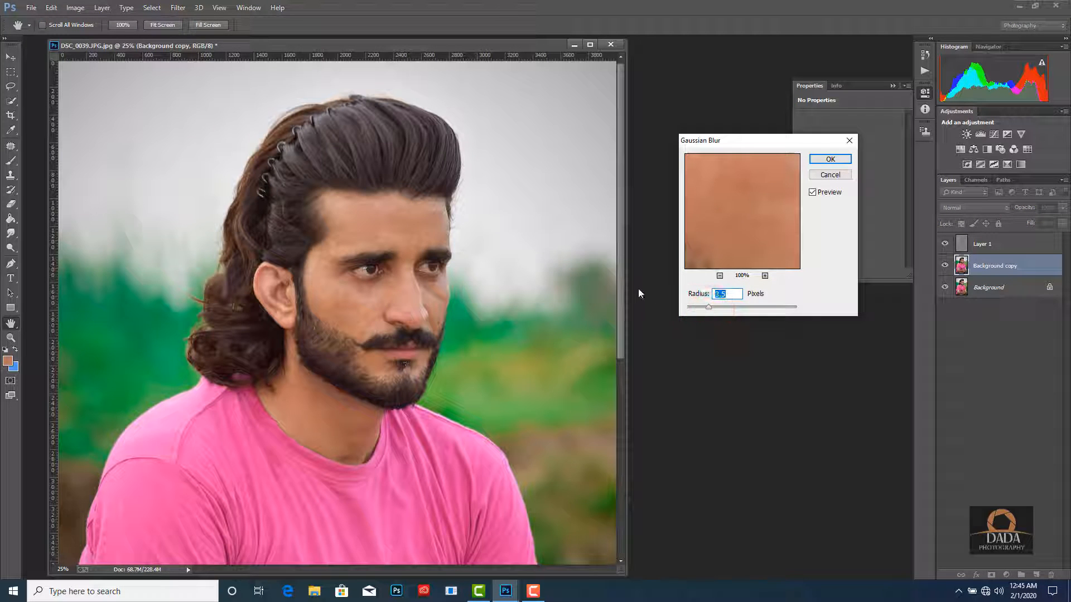
key("ctrl+equal")
left_click_drag(740, 228, 740, 237)
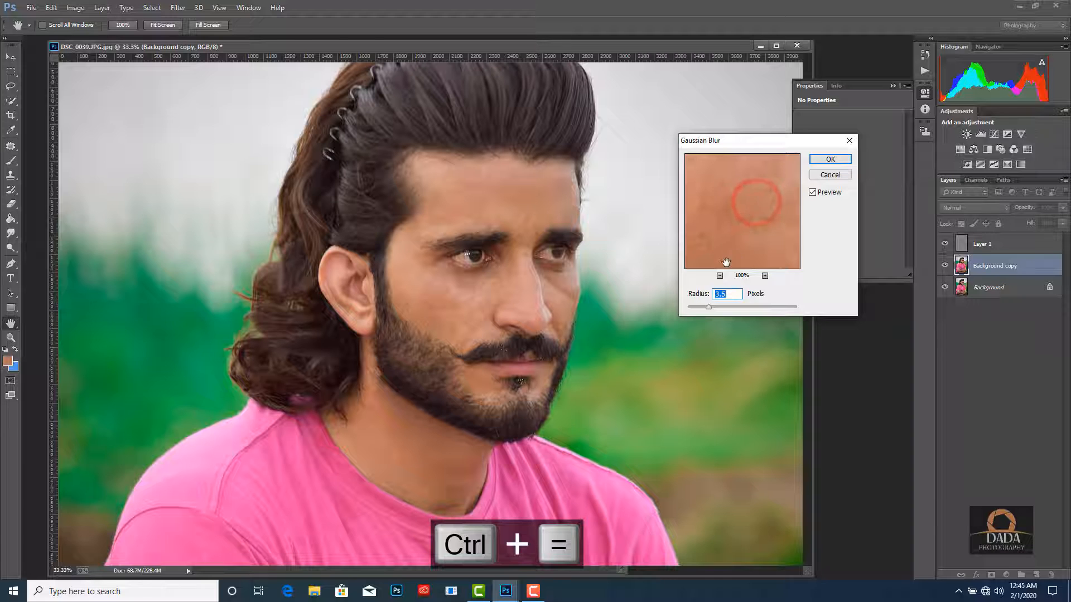
left_click(821, 159)
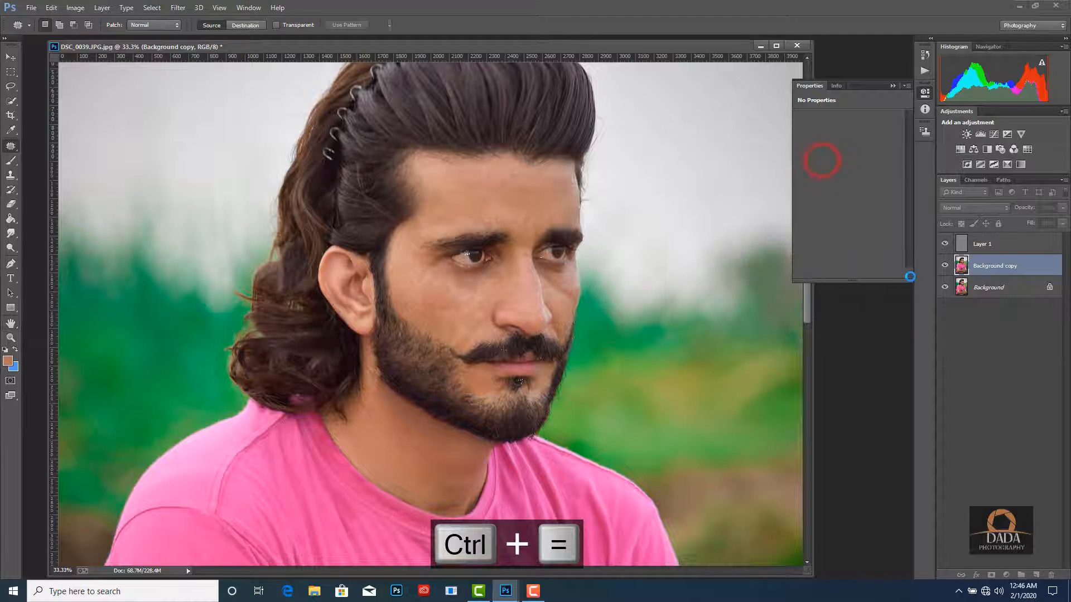
- Switch to the Mixer Brush and frame the face closely for skin blending
left_click(10, 161)
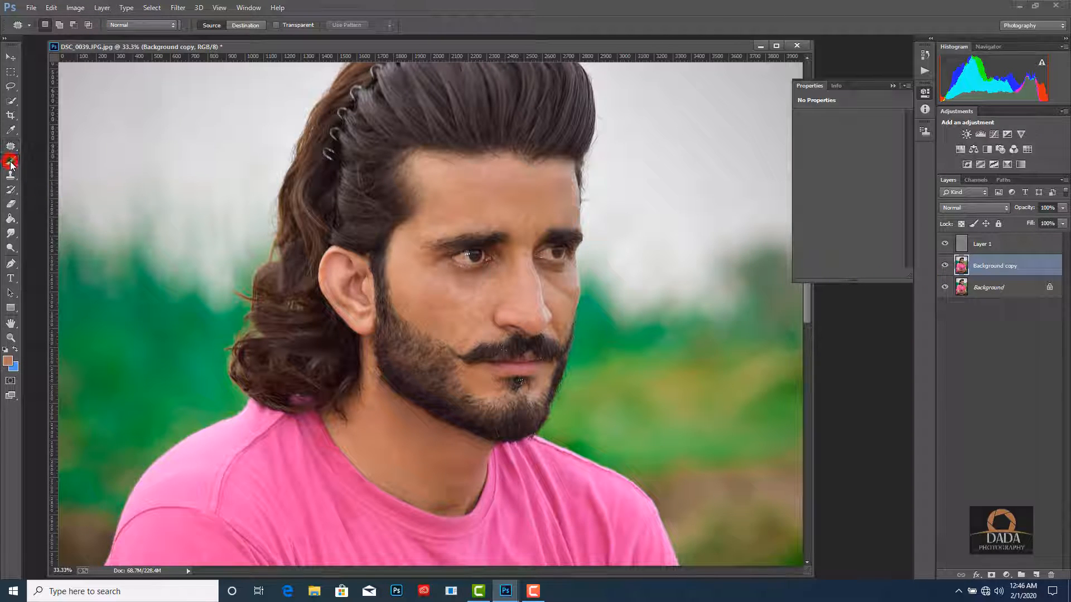
right_click(11, 161)
left_click(43, 192)
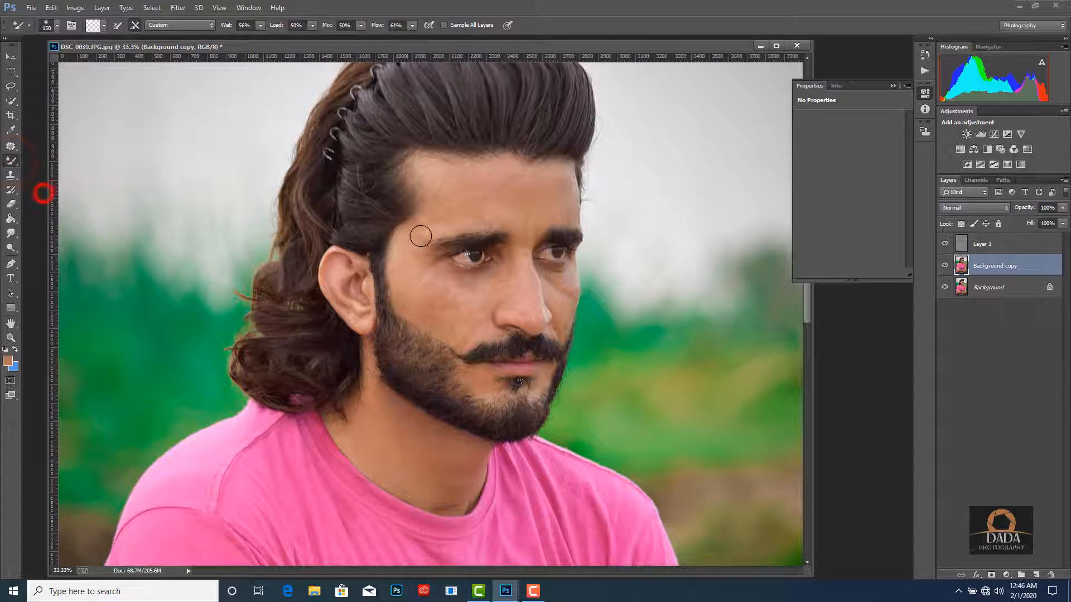
key("ctrl+equal")
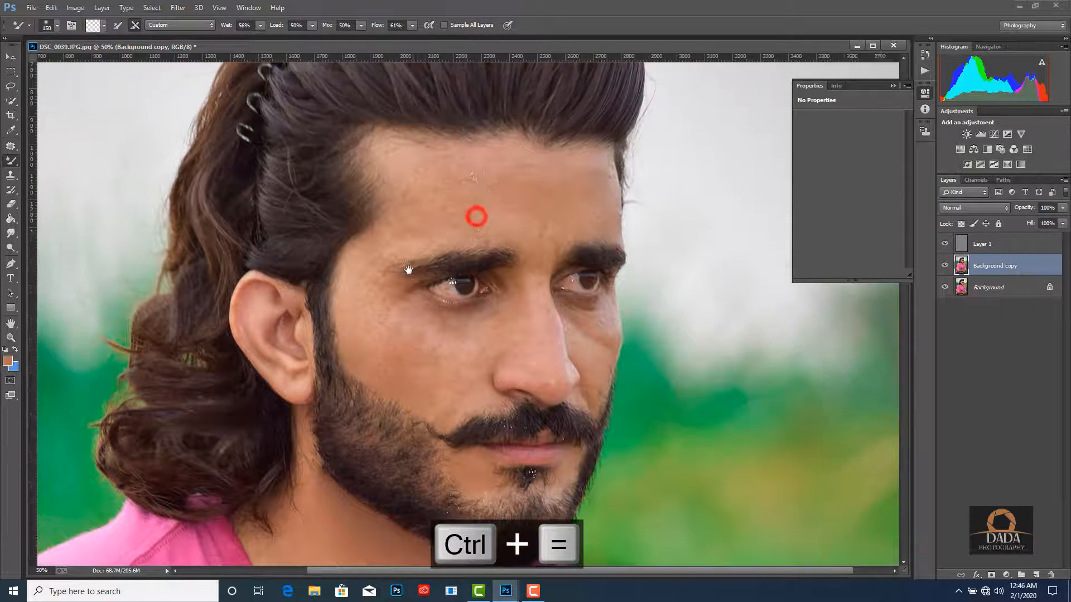
left_click_drag(475, 216, 408, 270)
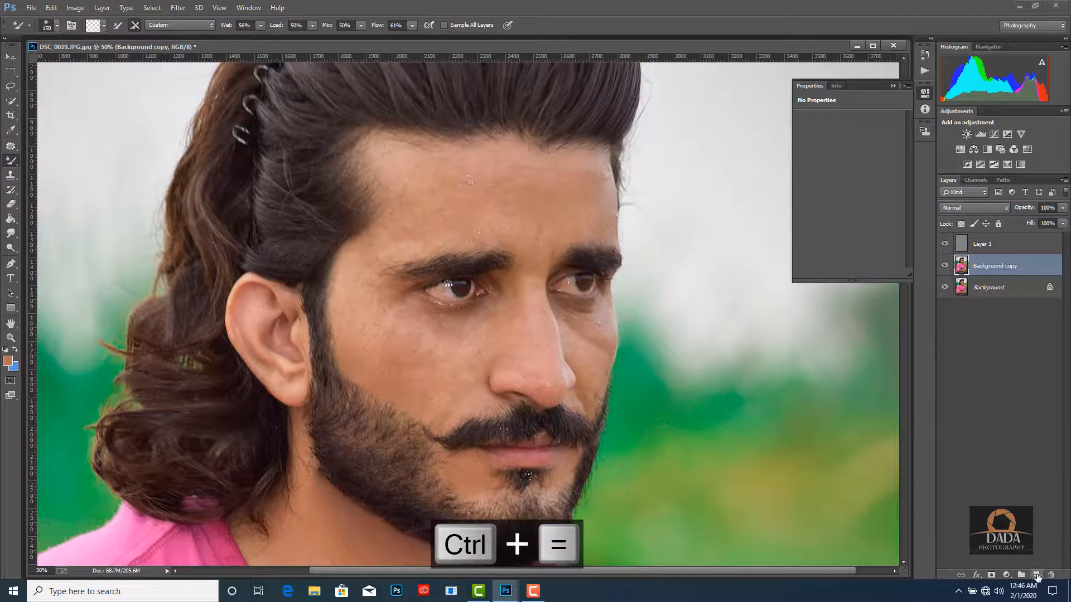
left_click(1036, 575)
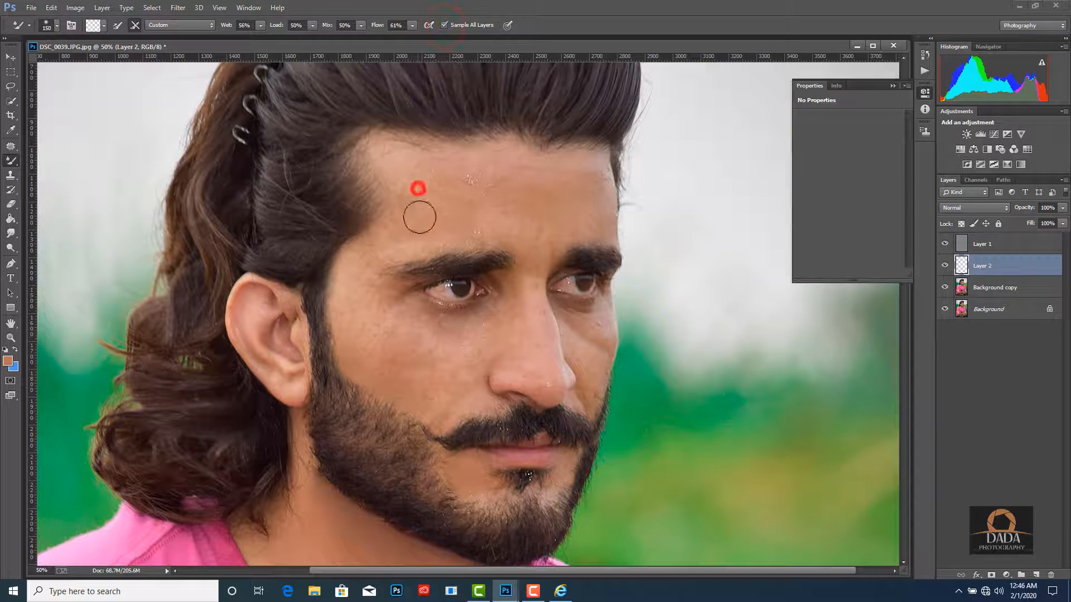
left_click_drag(420, 218, 447, 184)
key("ctrl+z")
mouse_move(1008, 265)
left_mouse_down()
mouse_move(1063, 532)
mouse_move(1050, 574)
left_mouse_up()
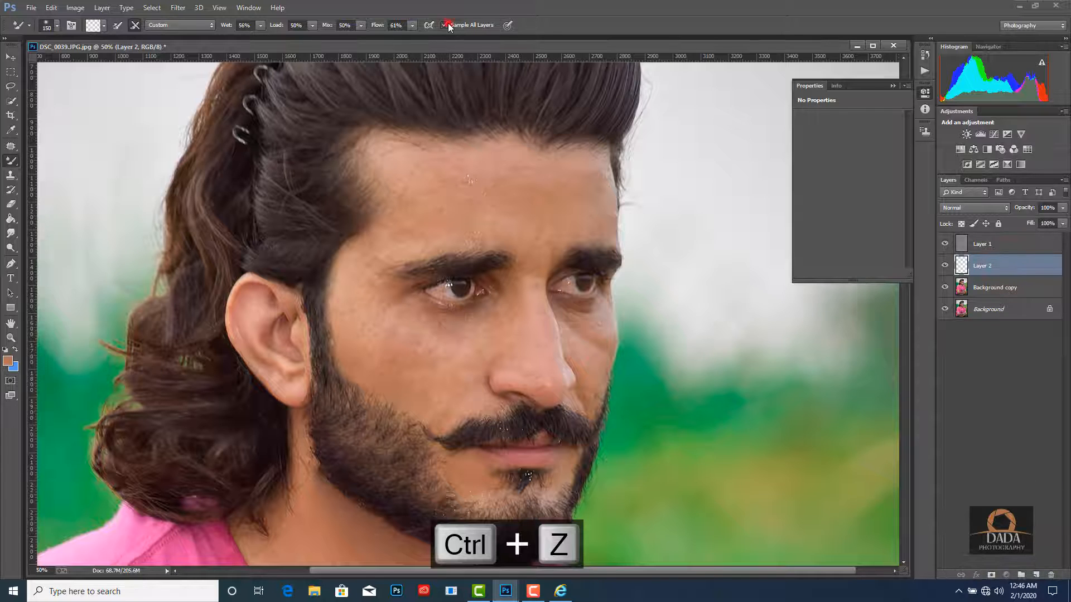
left_click_drag(996, 268, 1050, 574)
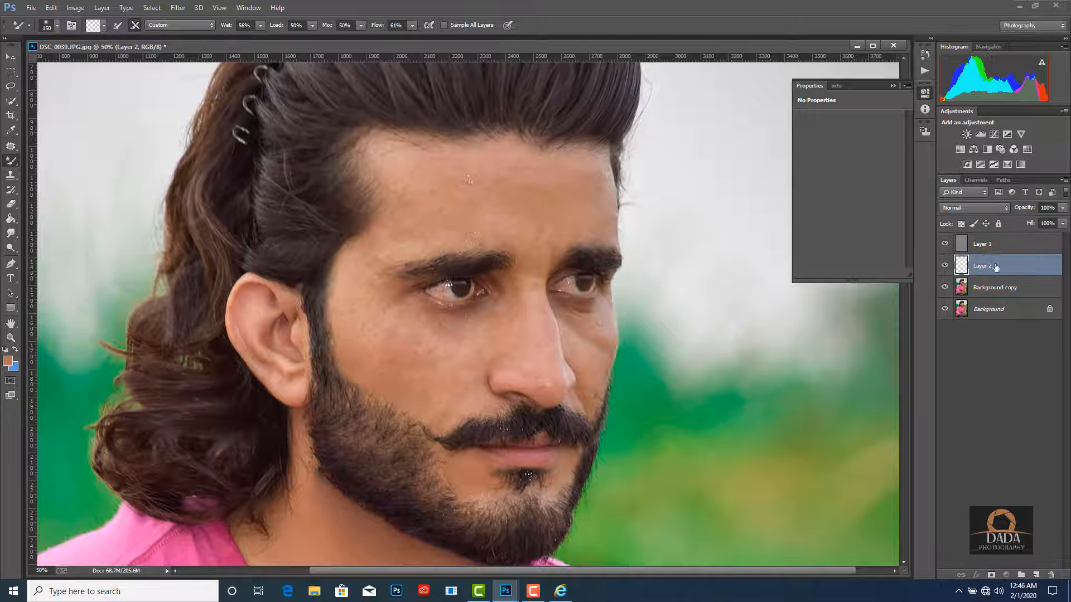
left_click_drag(996, 267, 1051, 574)
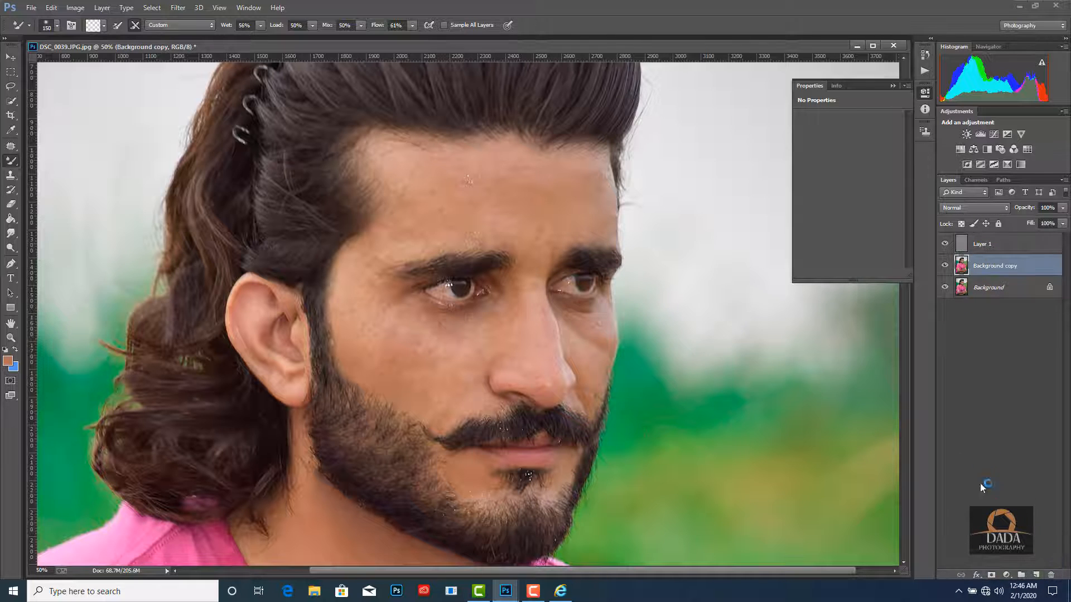
- Blend the forehead skin above the eyebrow on the blurred copy with the Mixer Brush, raising its wetness to 57%
key("ctrl+equal")
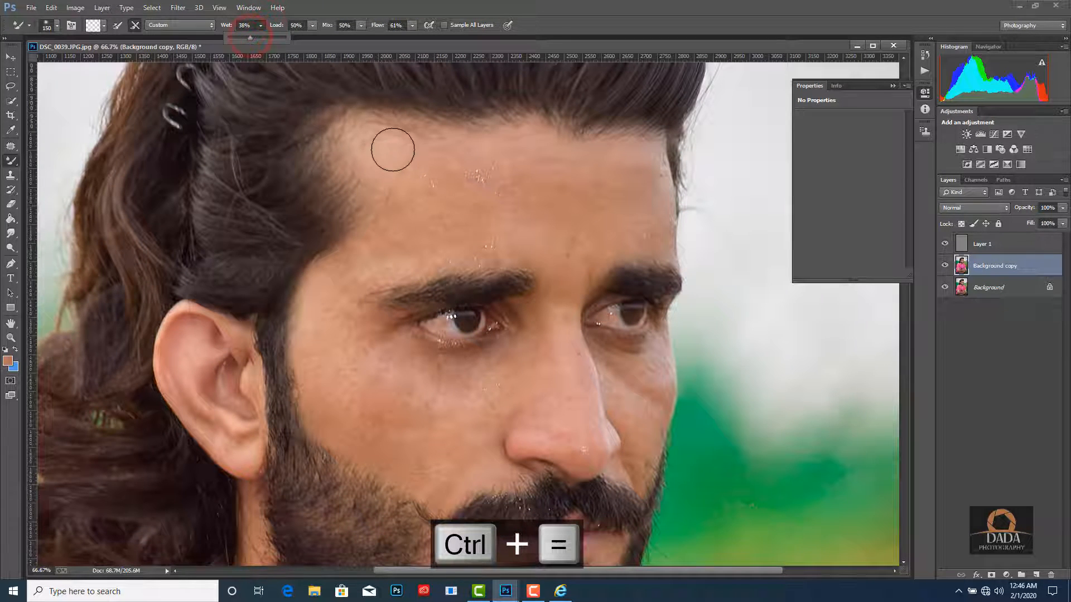
mouse_move(392, 149)
left_mouse_down()
mouse_move(396, 194)
mouse_move(411, 167)
mouse_move(441, 167)
left_mouse_up()
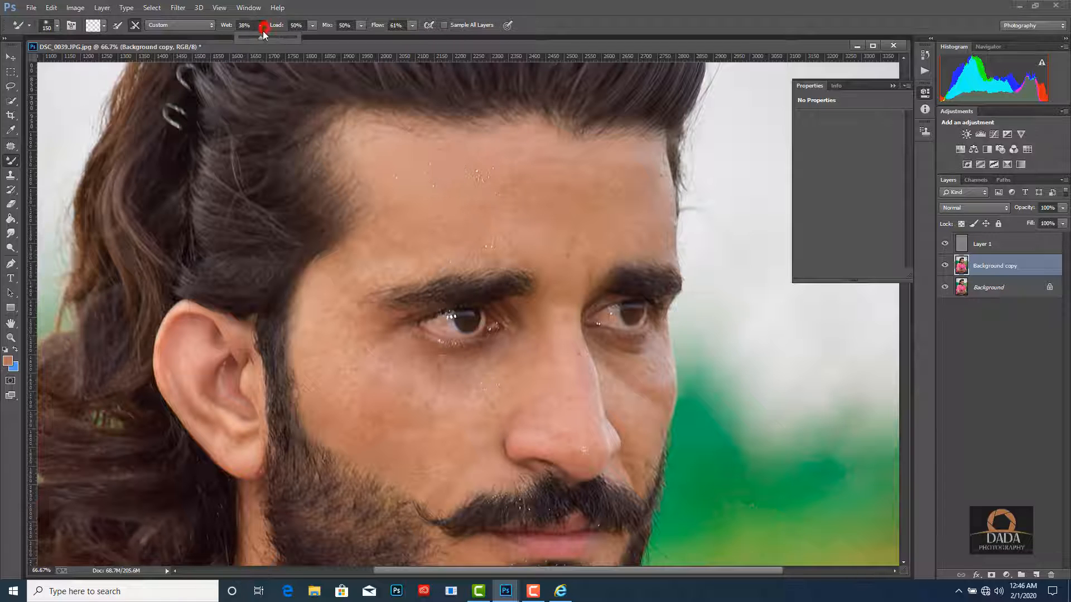
left_click_drag(264, 33, 273, 39)
mouse_move(407, 232)
left_mouse_down()
mouse_move(435, 213)
mouse_move(435, 238)
mouse_move(437, 199)
left_mouse_up()
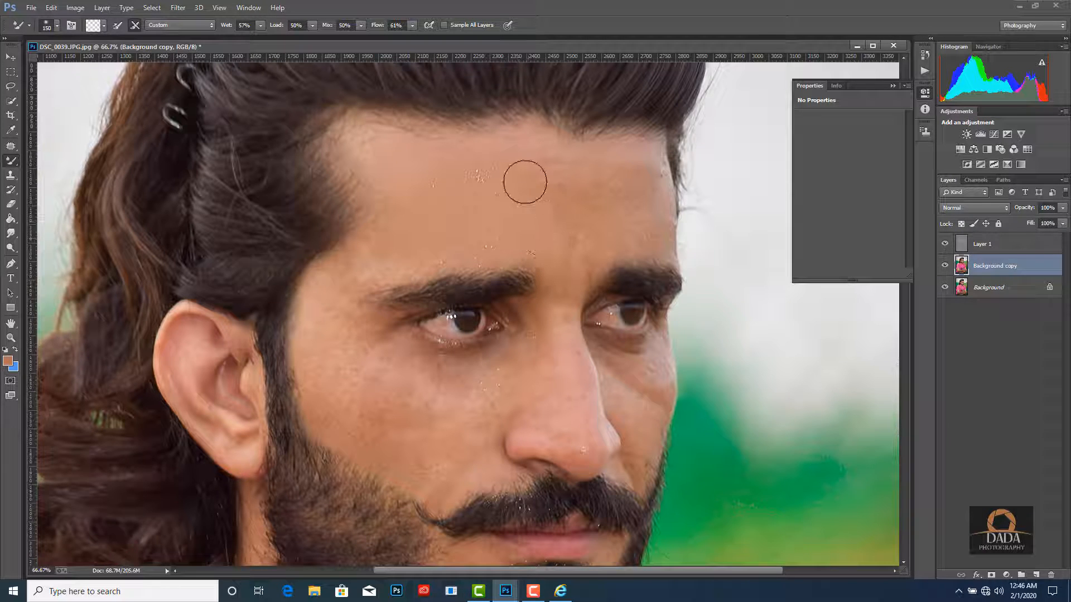
- Change the high-pass layer's blend mode to Overlay and try a blending stroke over the middle of the forehead
left_click(977, 244)
left_click(974, 207)
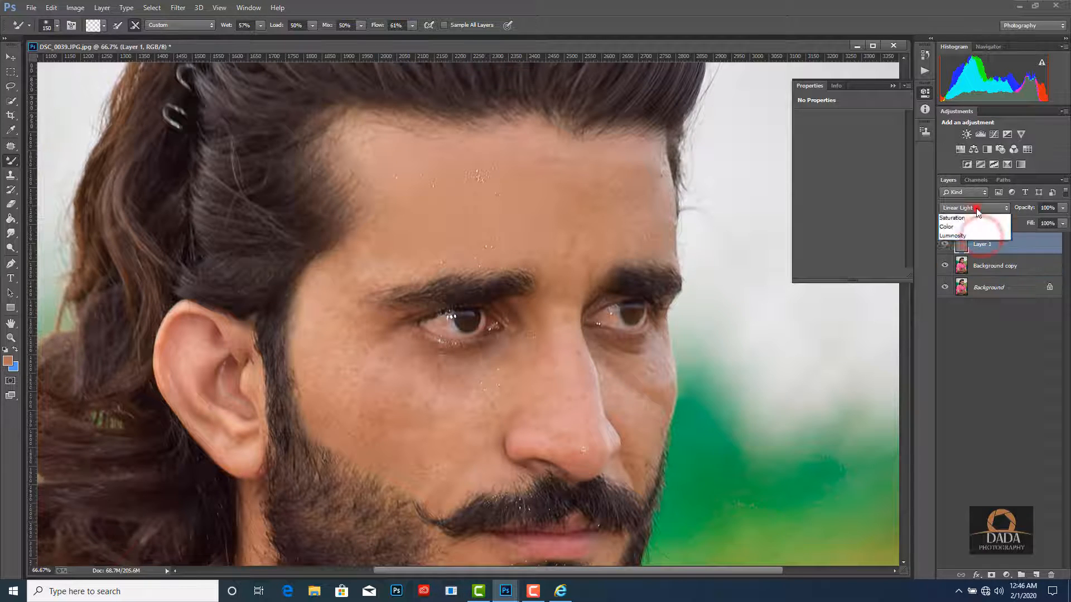
left_click(957, 353)
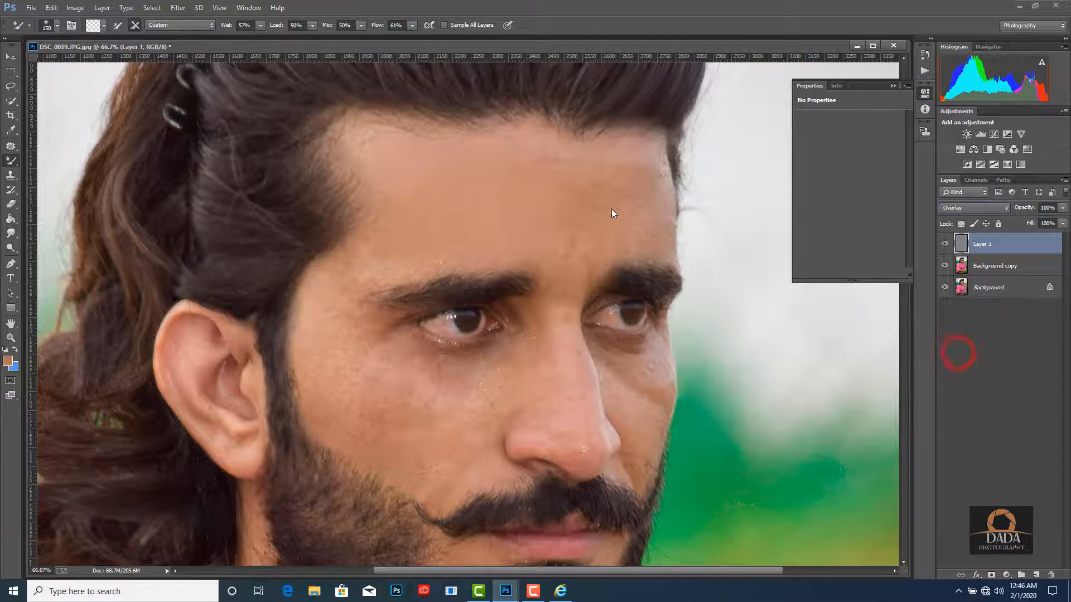
mouse_move(568, 224)
left_mouse_down()
mouse_move(600, 215)
mouse_move(571, 190)
left_mouse_up()
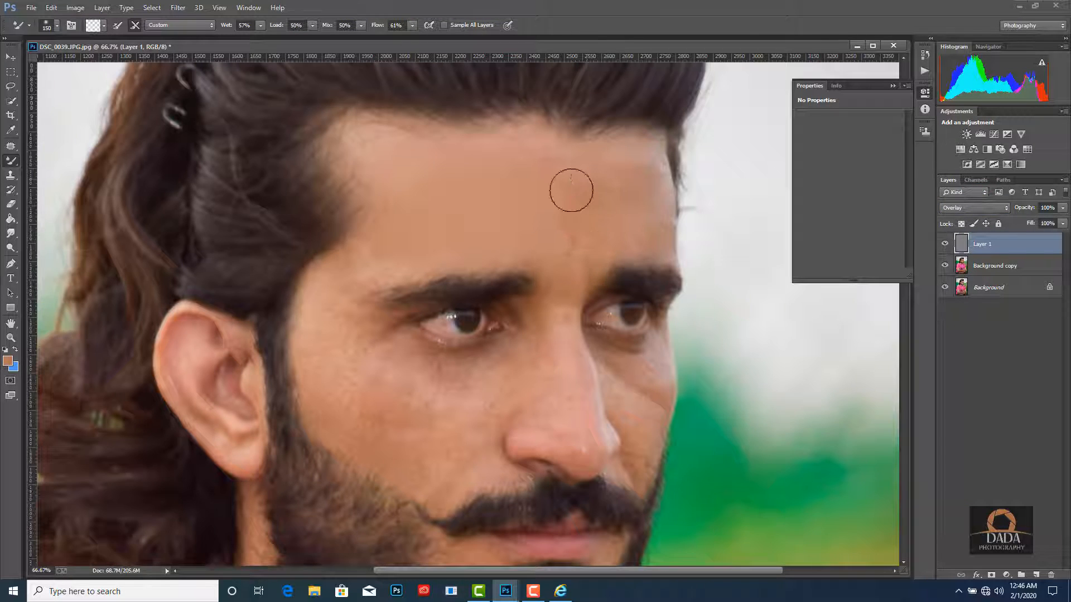
- Smooth the rest of the forehead on the blurred background copy with Mixer Brush strokes from the brows to the hairline
left_click(982, 266)
mouse_move(571, 192)
left_mouse_down()
mouse_move(570, 222)
mouse_move(584, 204)
mouse_move(588, 227)
mouse_move(566, 166)
left_mouse_up()
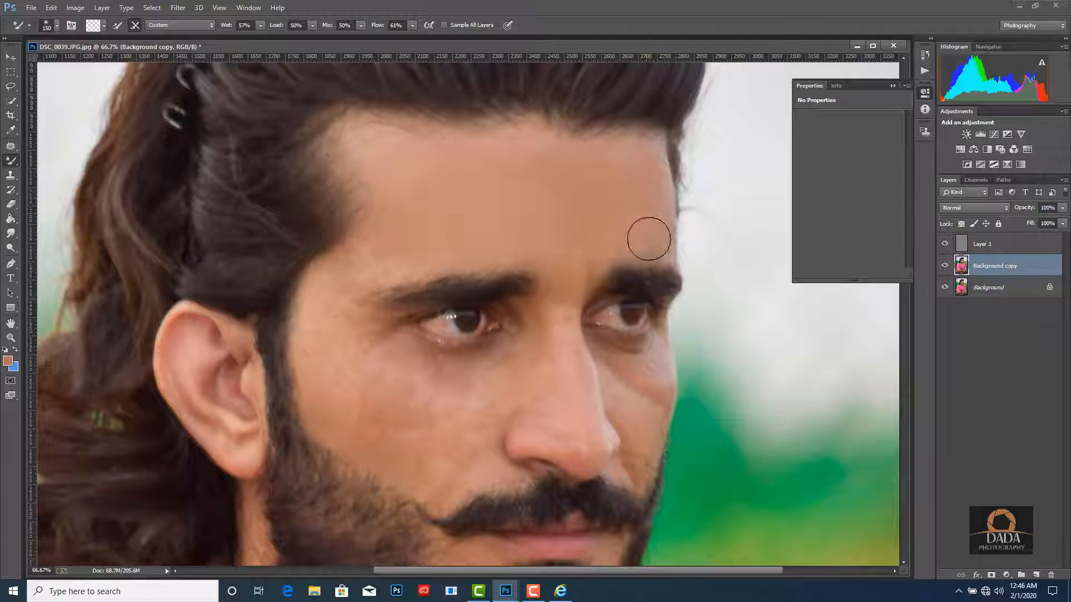
mouse_move(435, 249)
left_mouse_down()
mouse_move(368, 264)
mouse_move(387, 243)
left_mouse_up()
mouse_move(401, 192)
left_mouse_down()
mouse_move(376, 143)
mouse_move(397, 141)
left_mouse_up()
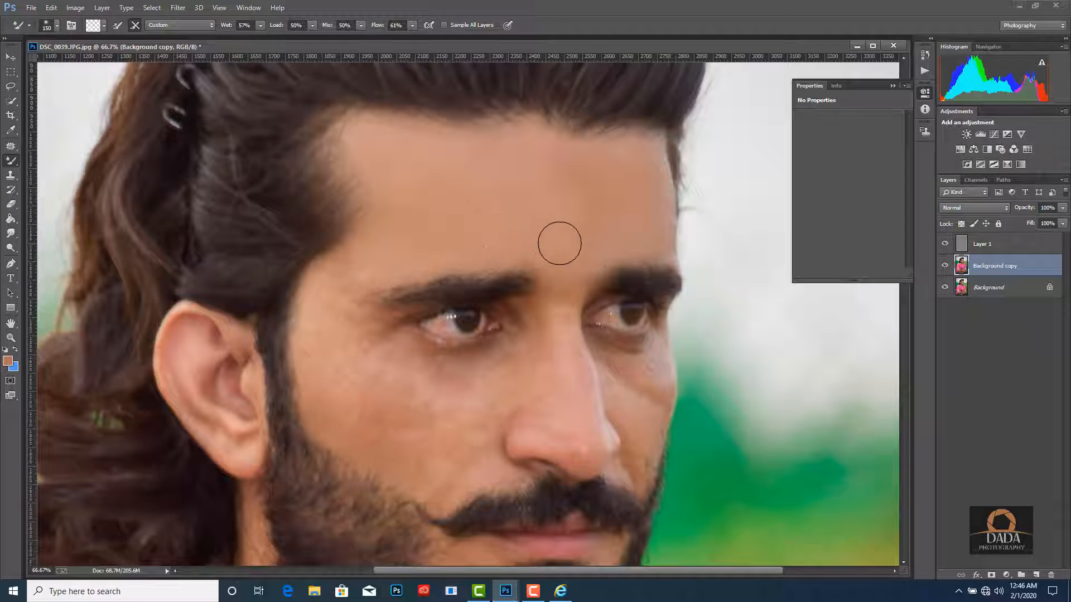
- Smooth the skin at the temple and down the cheek toward the beard with Mixer Brush strokes on the blurred copy
left_click_drag(427, 229, 498, 153)
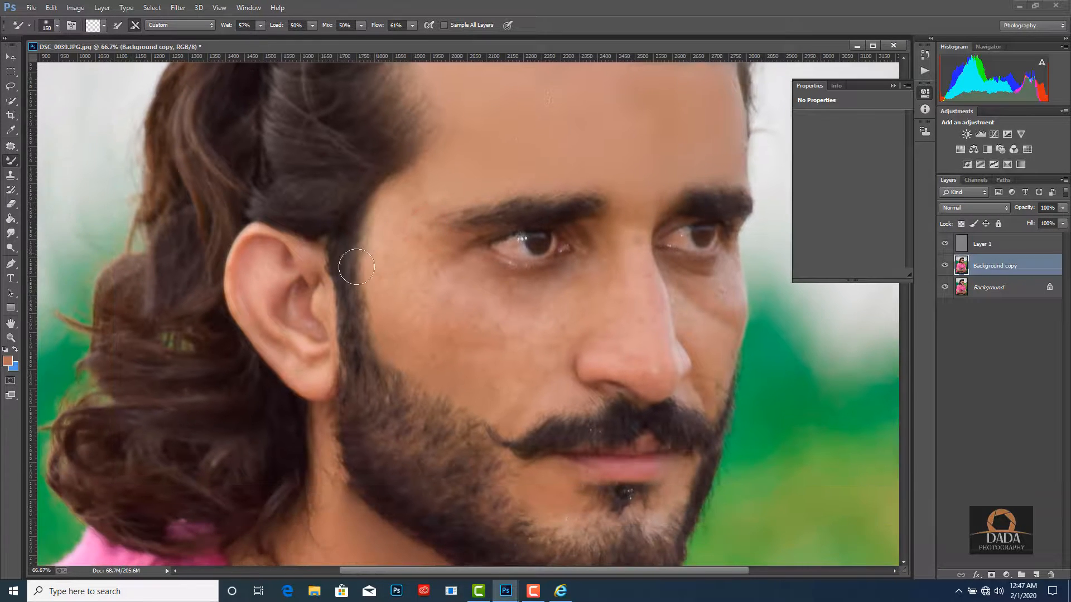
mouse_move(401, 204)
left_mouse_down()
mouse_move(416, 179)
mouse_move(432, 187)
mouse_move(429, 208)
left_mouse_up()
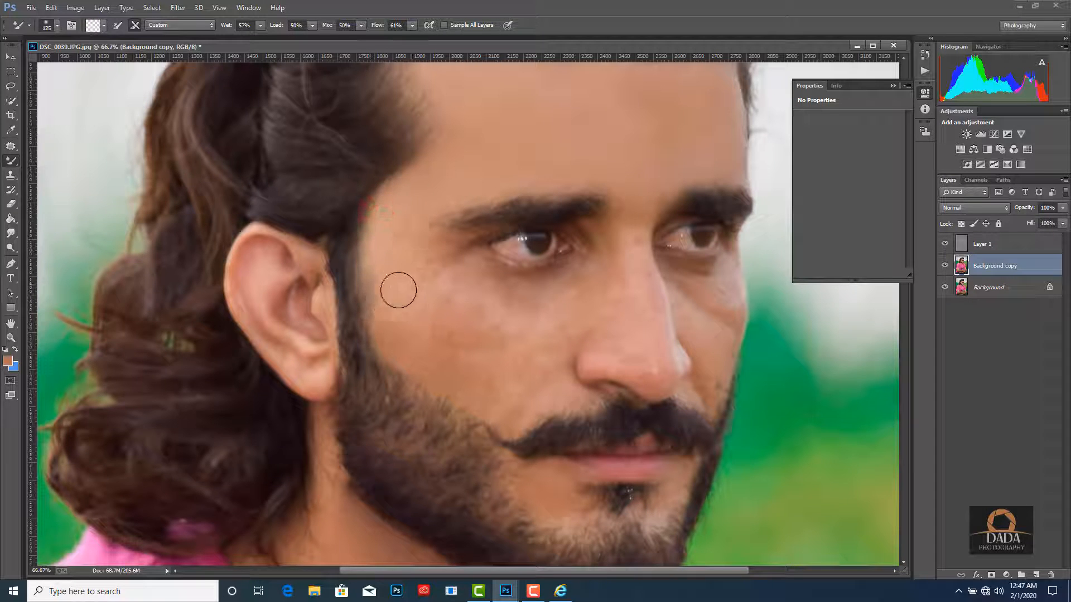
key("ctrl+z")
mouse_move(389, 279)
left_mouse_down()
mouse_move(387, 294)
mouse_move(383, 239)
mouse_move(415, 252)
mouse_move(423, 308)
mouse_move(394, 320)
mouse_move(393, 335)
left_mouse_up()
mouse_move(435, 286)
left_mouse_down()
mouse_move(454, 313)
mouse_move(433, 346)
mouse_move(491, 386)
left_mouse_up()
left_click(976, 240)
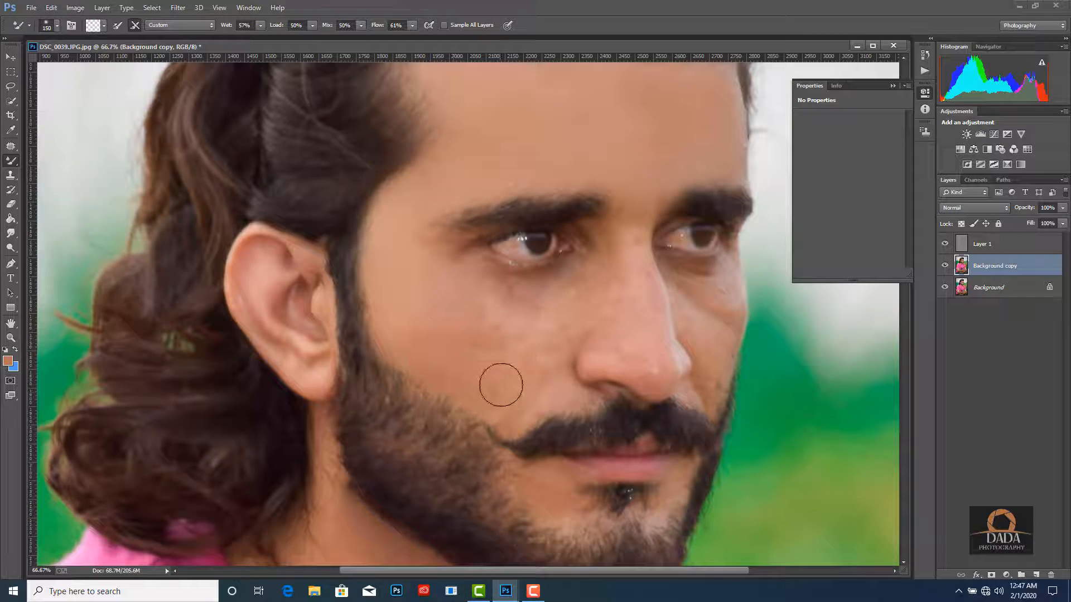
- Smooth the cheek skin from under the near eye to the mustache with Mixer Brush strokes on the blurred copy
mouse_move(478, 308)
left_mouse_down()
mouse_move(487, 342)
mouse_move(485, 317)
left_mouse_up()
mouse_move(548, 302)
left_mouse_down()
mouse_move(491, 293)
mouse_move(519, 304)
mouse_move(457, 282)
mouse_move(416, 245)
left_mouse_up()
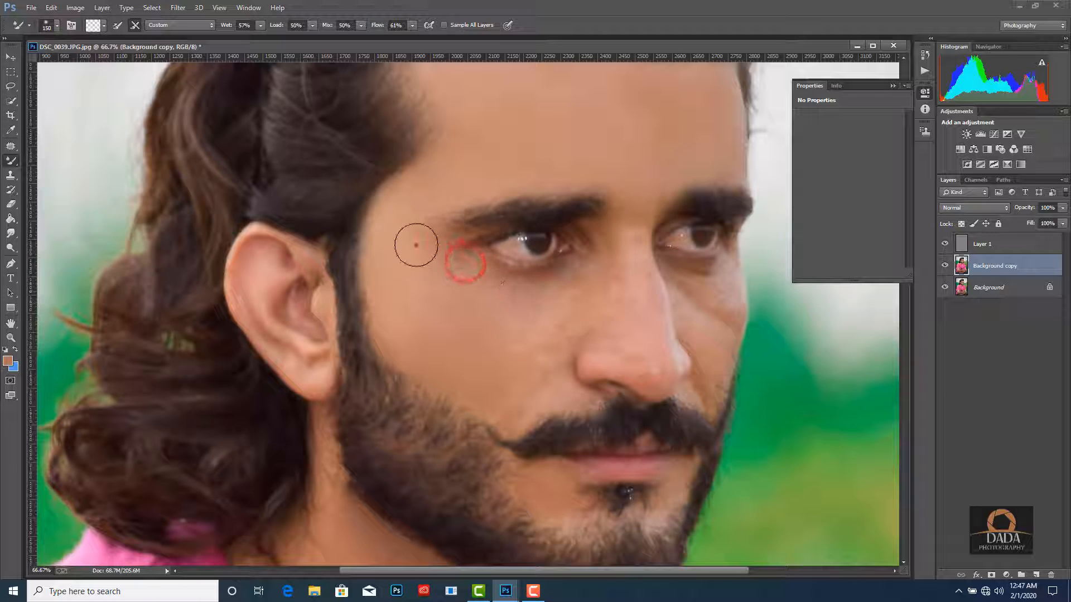
mouse_move(547, 303)
left_mouse_down()
mouse_move(538, 341)
mouse_move(521, 347)
left_mouse_up()
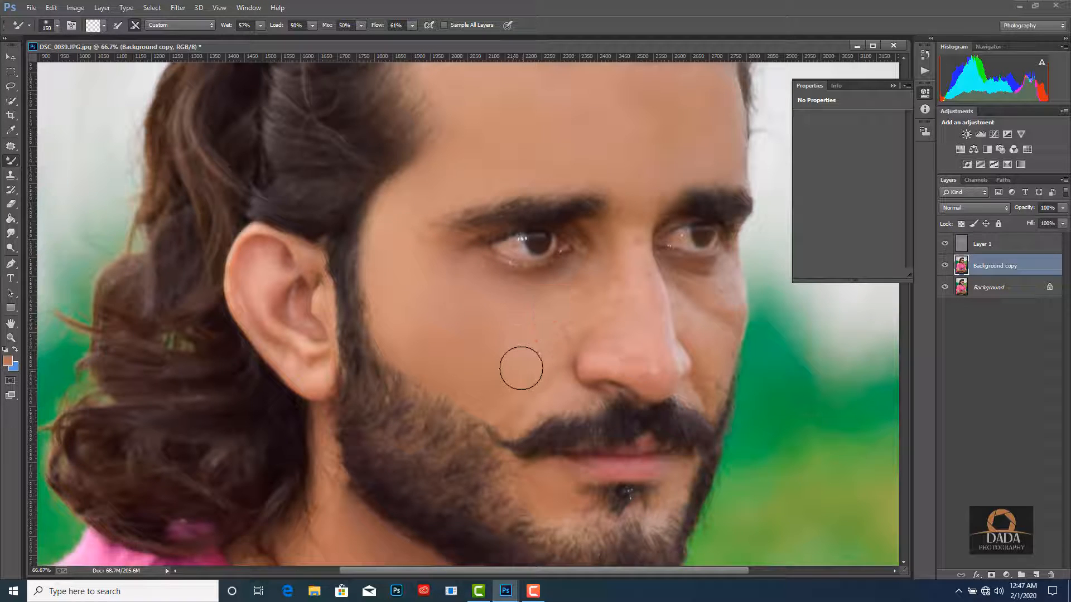
mouse_move(507, 405)
left_mouse_down()
mouse_move(517, 411)
mouse_move(538, 383)
left_mouse_up()
mouse_move(558, 322)
left_mouse_down()
mouse_move(554, 368)
mouse_move(530, 384)
mouse_move(505, 373)
mouse_move(497, 383)
mouse_move(516, 338)
mouse_move(501, 349)
mouse_move(467, 324)
left_mouse_up()
mouse_move(571, 299)
left_mouse_down()
mouse_move(581, 292)
mouse_move(554, 299)
mouse_move(578, 296)
left_mouse_up()
- Blend the skin along the nose bridge, nostril and fold beside the mustache with the Mixer Brush reduced to 90 px
key("bracketleft")
key("bracketleft")
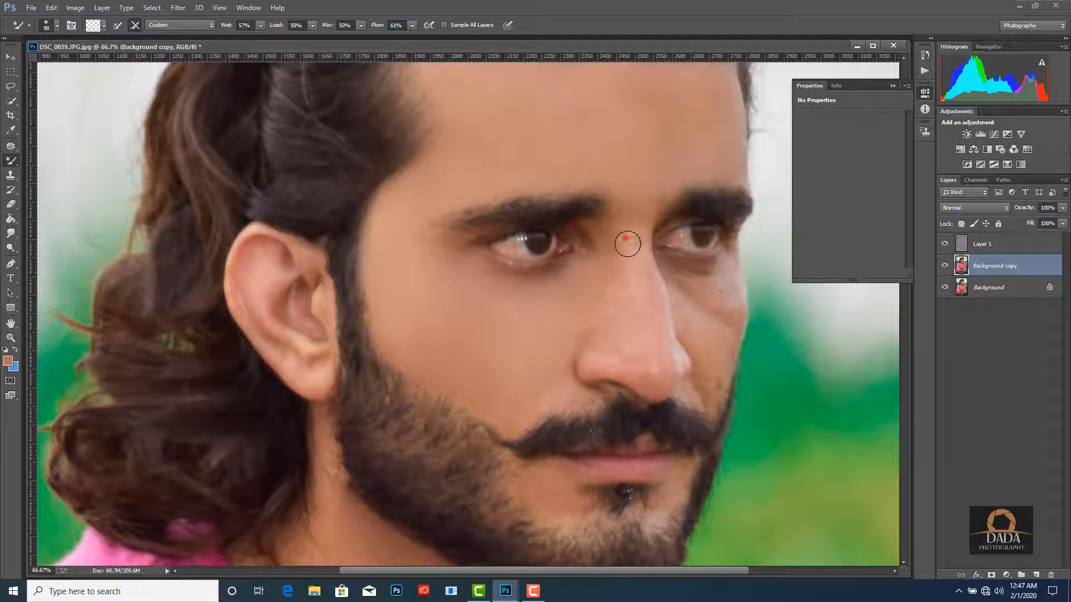
mouse_move(626, 239)
left_mouse_down()
mouse_move(632, 293)
mouse_move(637, 252)
left_mouse_up()
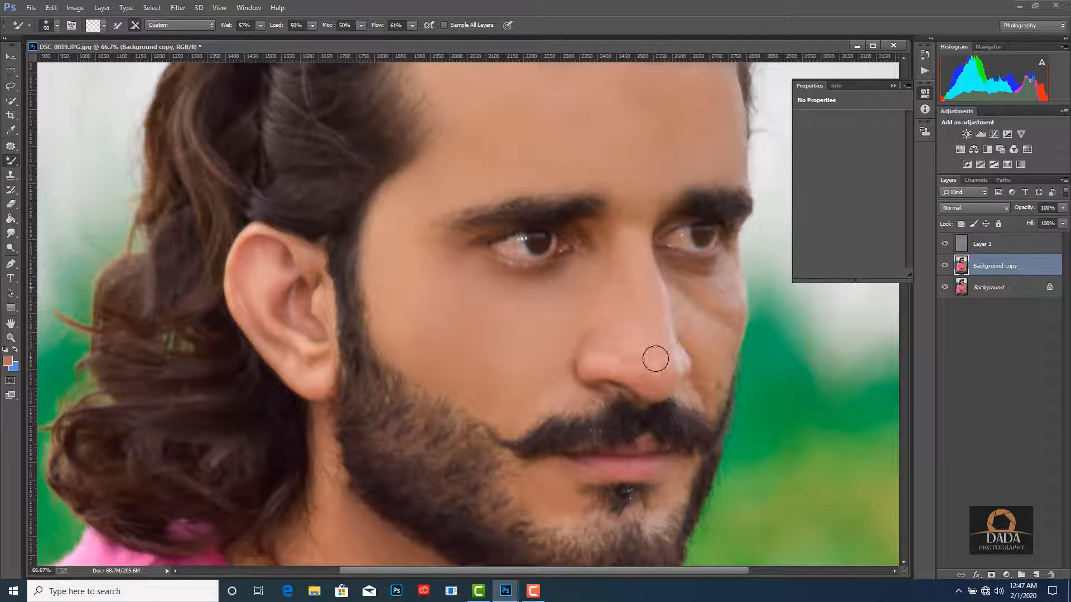
mouse_move(622, 322)
left_mouse_down()
mouse_move(617, 270)
mouse_move(618, 312)
left_mouse_up()
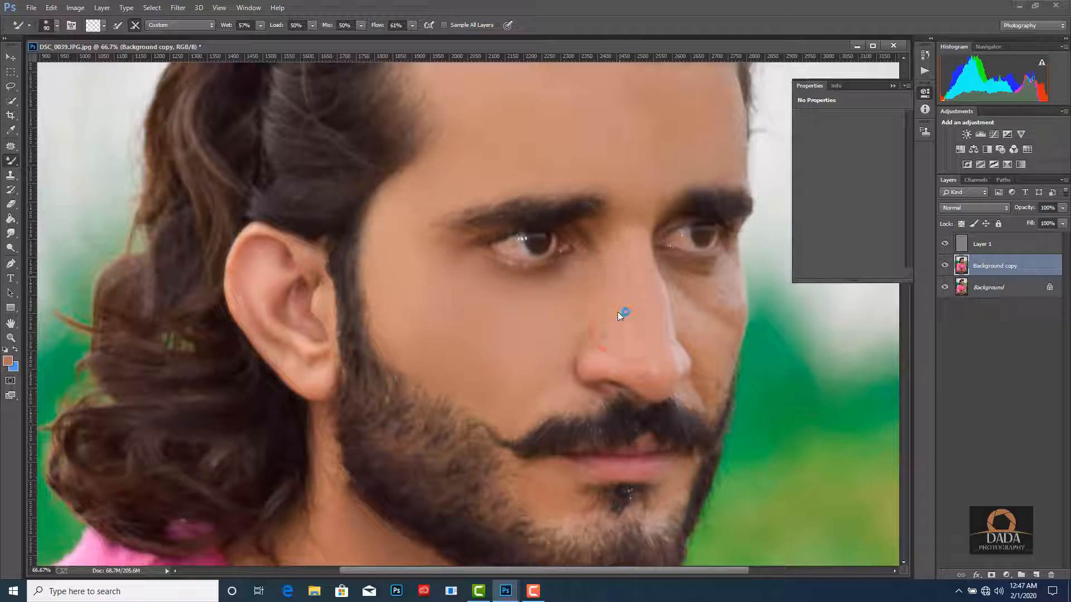
mouse_move(639, 371)
left_mouse_down()
mouse_move(602, 348)
mouse_move(612, 356)
mouse_move(592, 360)
mouse_move(628, 361)
mouse_move(596, 333)
mouse_move(609, 309)
mouse_move(558, 387)
mouse_move(576, 393)
mouse_move(544, 399)
left_mouse_up()
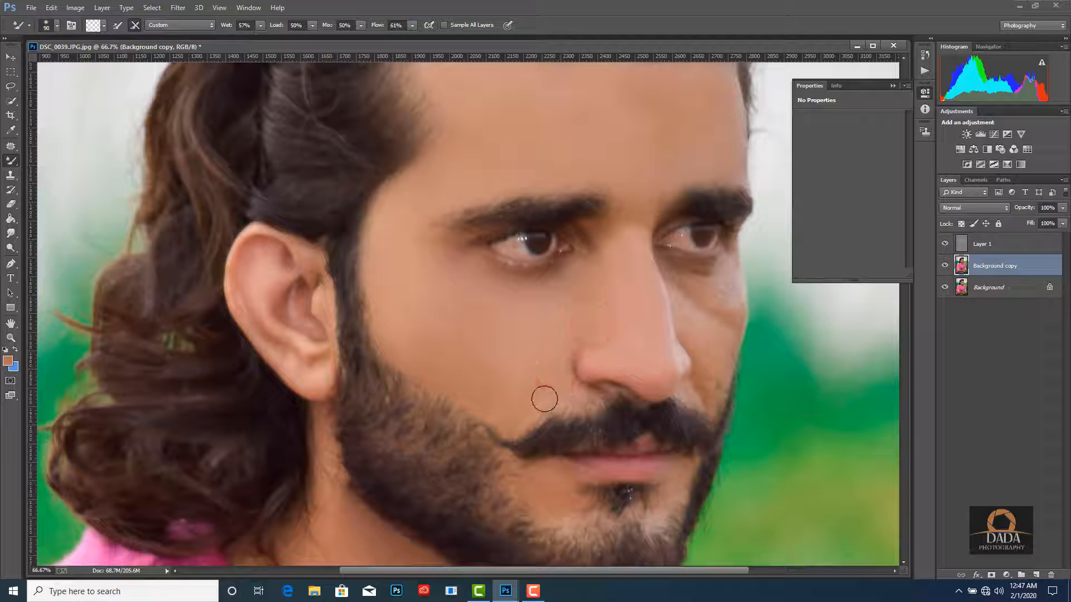
- Blend the outer cheek and the area beside the eye with the Mixer Brush enlarged to 150 px
key("]")
left_click_drag(440, 354, 400, 335)
key("]")
key("]")
mouse_move(435, 275)
left_mouse_down()
mouse_move(449, 309)
mouse_move(419, 231)
mouse_move(430, 270)
left_mouse_up()
- Smooth the bare skin between the mustache and beard on both sides of the mouth with the Mixer Brush
key("ctrl+minus")
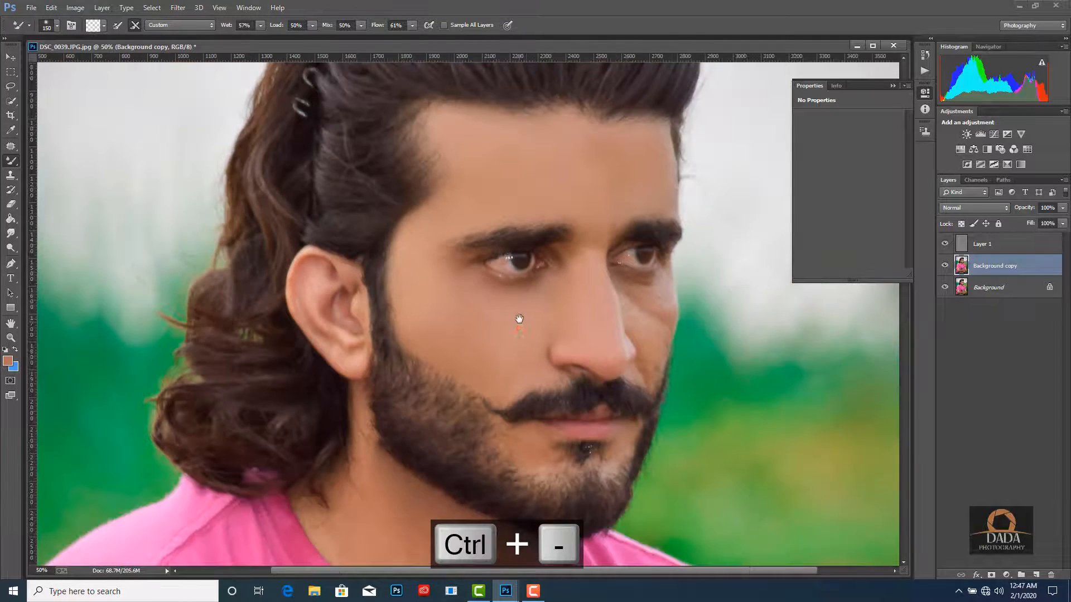
scroll(519, 319, "down", 5)
key("ctrl+equal")
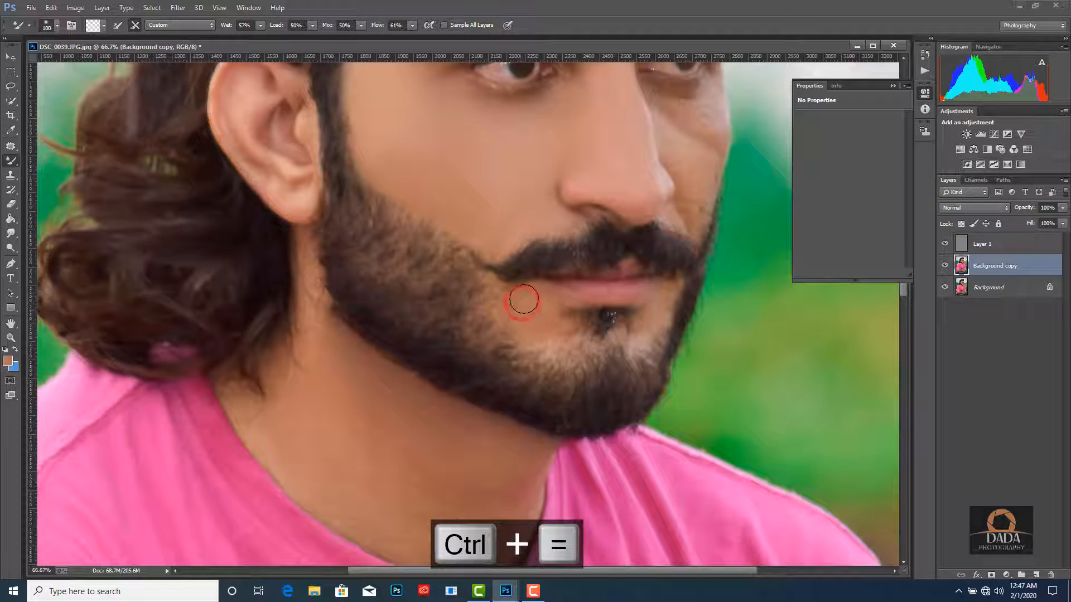
left_click_drag(523, 299, 538, 329)
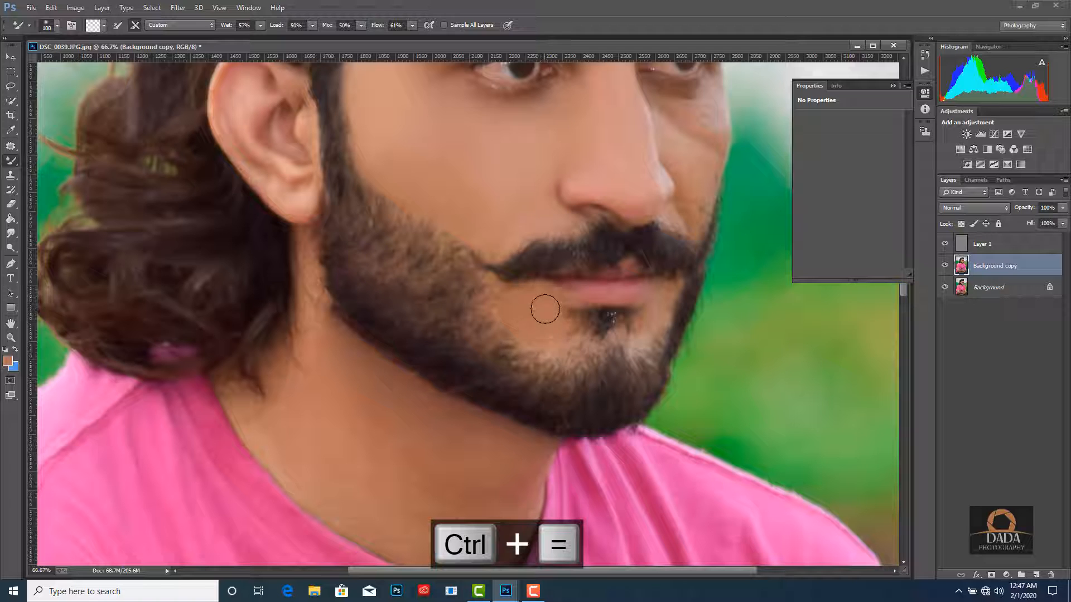
left_click_drag(656, 310, 662, 294)
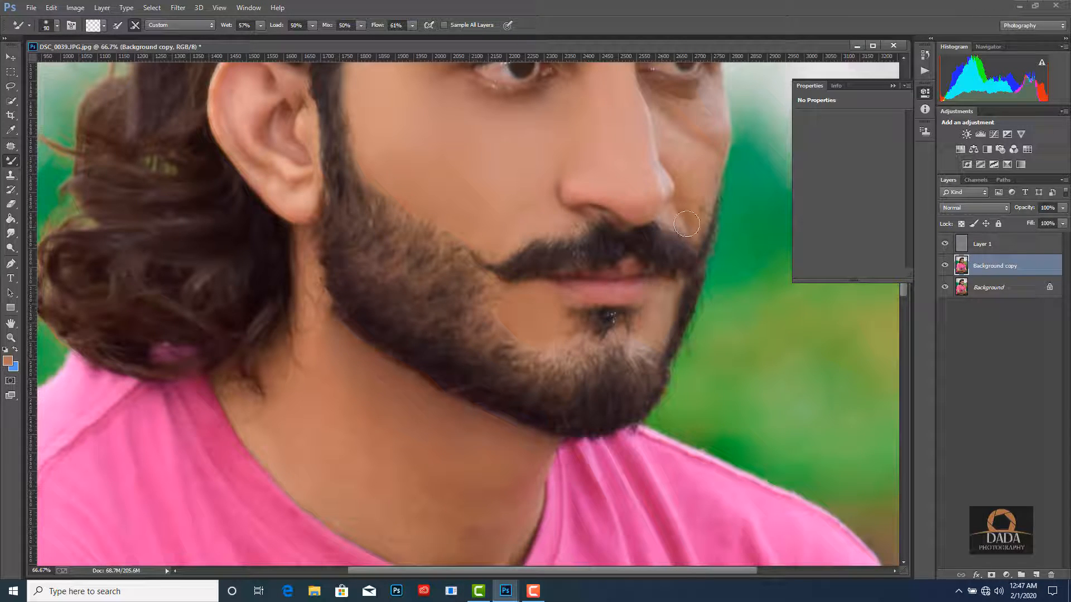
- Smooth the far cheek, the area under the far eye and the side of the nose with a 100 px Mixer Brush
mouse_move(692, 204)
left_mouse_down()
mouse_move(698, 170)
mouse_move(673, 157)
mouse_move(674, 119)
mouse_move(699, 112)
mouse_move(701, 159)
left_mouse_up()
key("]")
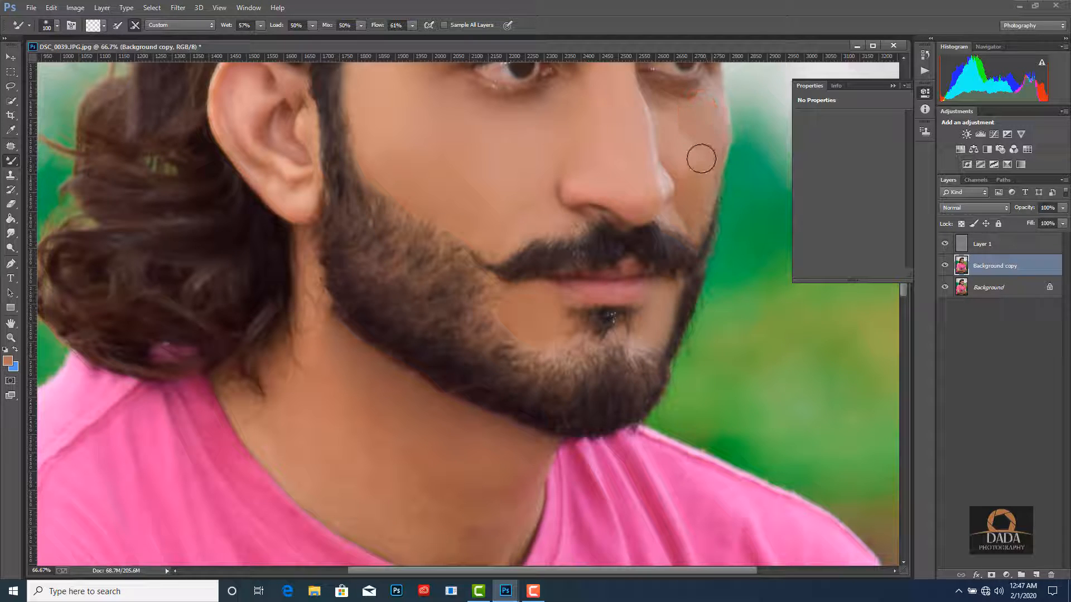
left_click_drag(617, 170, 591, 252)
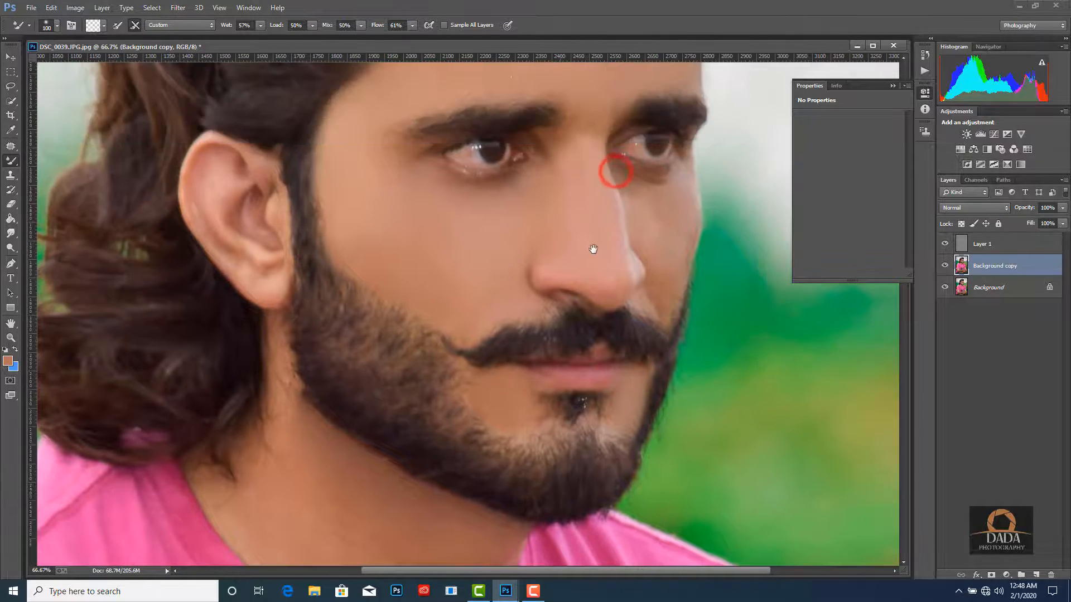
mouse_move(610, 185)
left_mouse_down()
mouse_move(623, 282)
mouse_move(606, 281)
left_mouse_up()
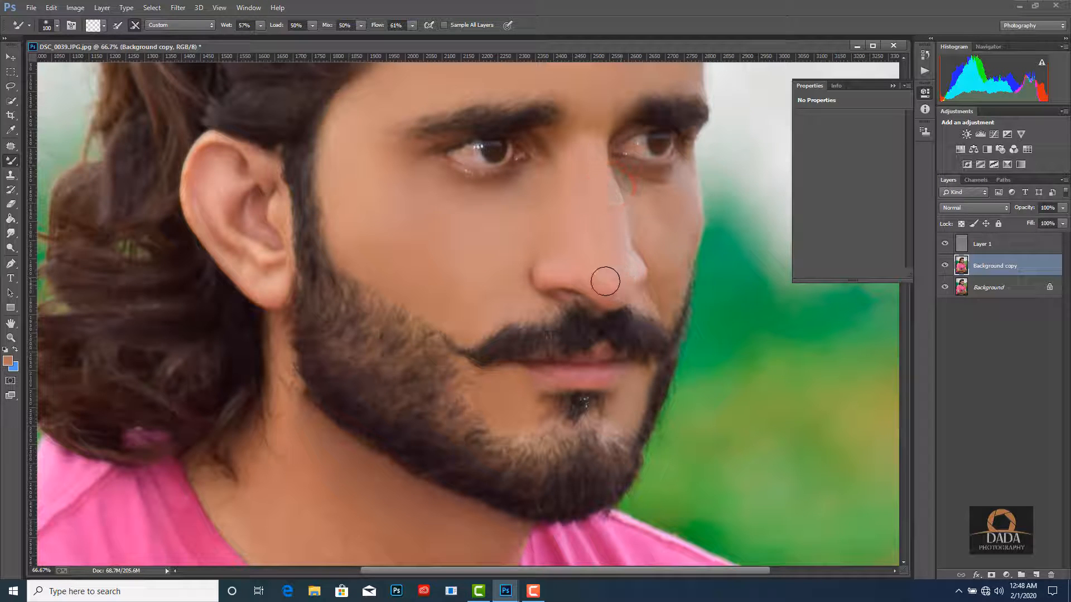
mouse_move(645, 218)
left_mouse_down()
mouse_move(633, 179)
mouse_move(671, 212)
mouse_move(658, 191)
mouse_move(675, 264)
mouse_move(662, 301)
mouse_move(672, 297)
mouse_move(671, 251)
mouse_move(657, 222)
mouse_move(637, 191)
mouse_move(599, 180)
mouse_move(587, 189)
mouse_move(593, 172)
left_mouse_up()
key("]")
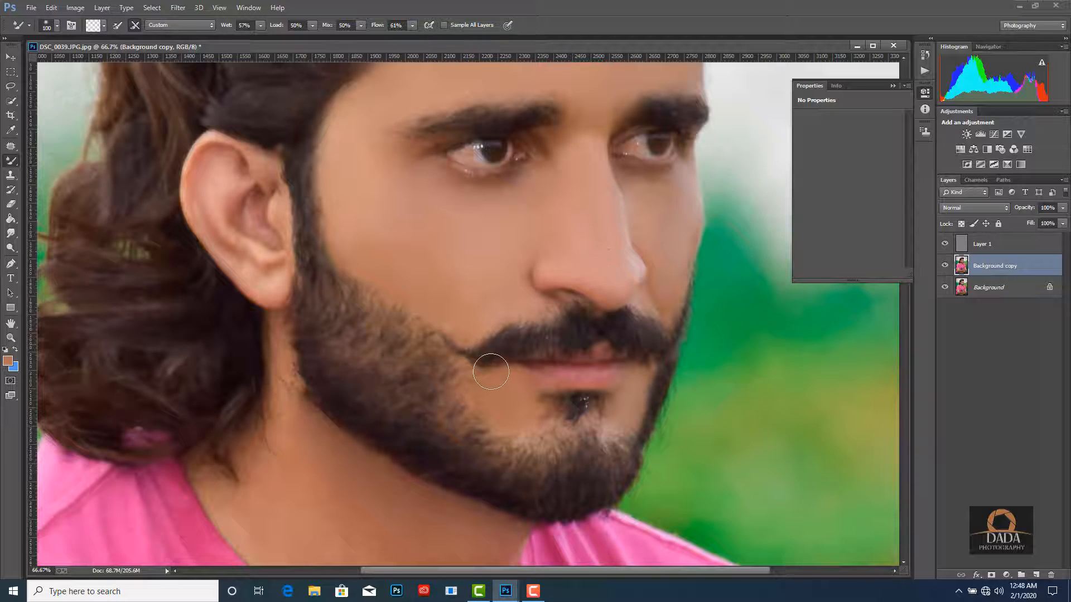
- Enlarge the Mixer Brush to 300 px and smooth the side of the neck below the jaw
left_click_drag(438, 392, 448, 261)
key("]")
key("]")
key("]")
key("]")
key("]")
key("]")
key("]")
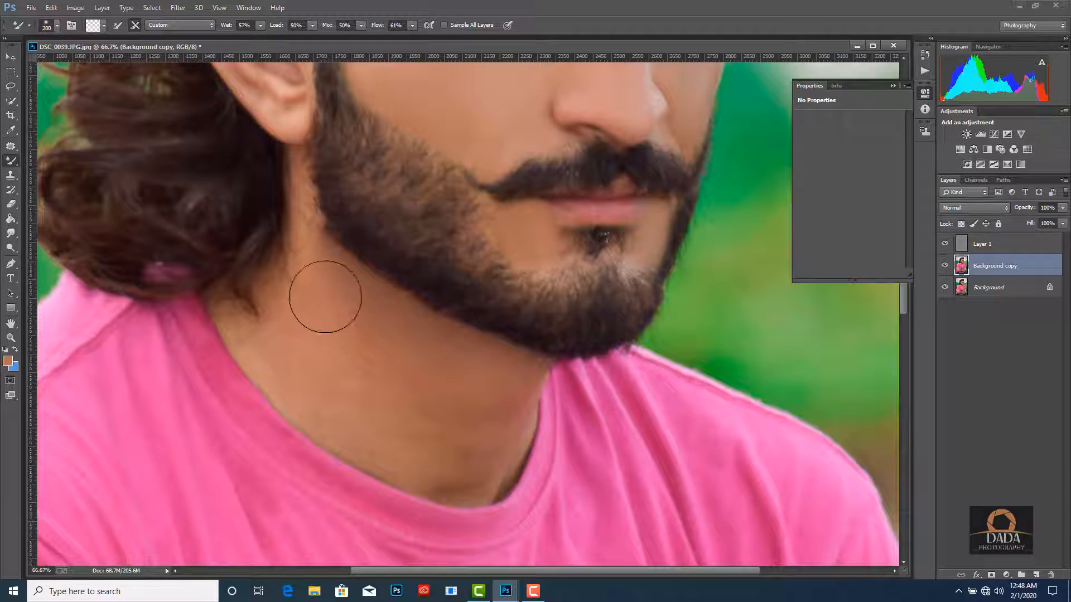
mouse_move(327, 288)
left_mouse_down()
mouse_move(365, 346)
mouse_move(305, 346)
mouse_move(298, 357)
mouse_move(309, 377)
mouse_move(354, 394)
left_mouse_up()
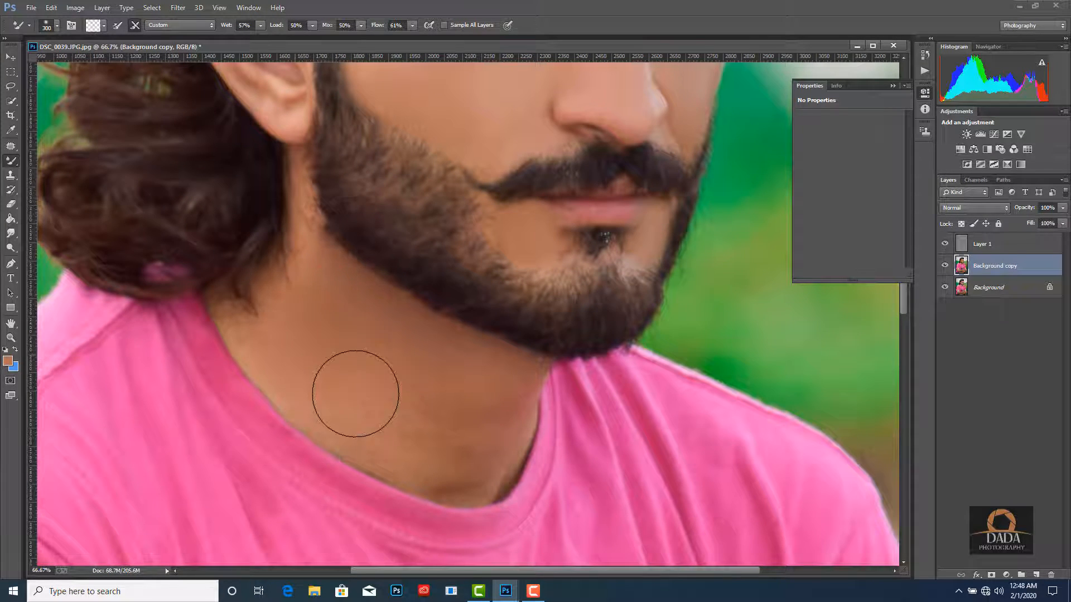
- Blend the rest of the neck from the beard edge to the shirt collar with Mixer Brush strokes
key("[")
mouse_move(395, 422)
left_mouse_down()
mouse_move(411, 433)
mouse_move(452, 392)
left_mouse_up()
mouse_move(471, 411)
left_mouse_down()
mouse_move(480, 419)
mouse_move(442, 466)
mouse_move(390, 449)
mouse_move(280, 363)
mouse_move(279, 330)
mouse_move(306, 299)
mouse_move(449, 349)
left_mouse_up()
mouse_move(499, 443)
left_mouse_down()
mouse_move(493, 471)
mouse_move(468, 479)
mouse_move(345, 432)
left_mouse_up()
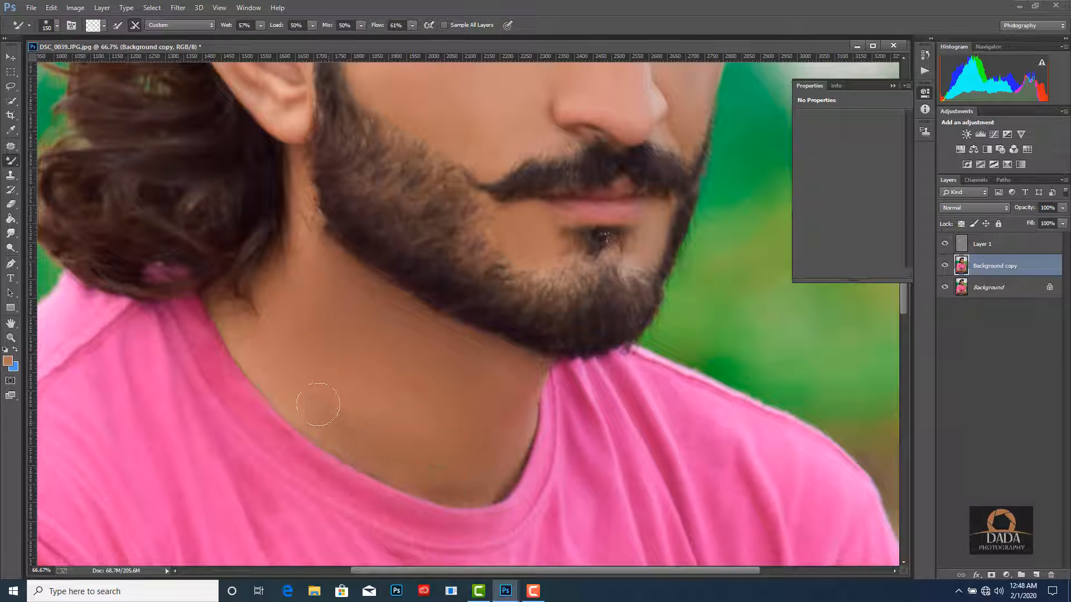
left_click_drag(334, 396, 418, 454)
mouse_move(374, 353)
left_mouse_down()
mouse_move(402, 374)
mouse_move(326, 295)
mouse_move(351, 347)
mouse_move(492, 382)
mouse_move(522, 376)
left_mouse_up()
mouse_move(524, 374)
left_mouse_down()
mouse_move(497, 452)
mouse_move(518, 411)
mouse_move(486, 409)
mouse_move(504, 405)
mouse_move(472, 485)
mouse_move(378, 459)
mouse_move(430, 474)
mouse_move(349, 424)
mouse_move(337, 391)
left_mouse_up()
key("bracketleft")
key("bracketright")
left_click_drag(332, 371, 329, 377)
- Blend the narrow strip of neck skin between the hair and the beard below the ear with a smaller Mixer Brush
key("bracketleft")
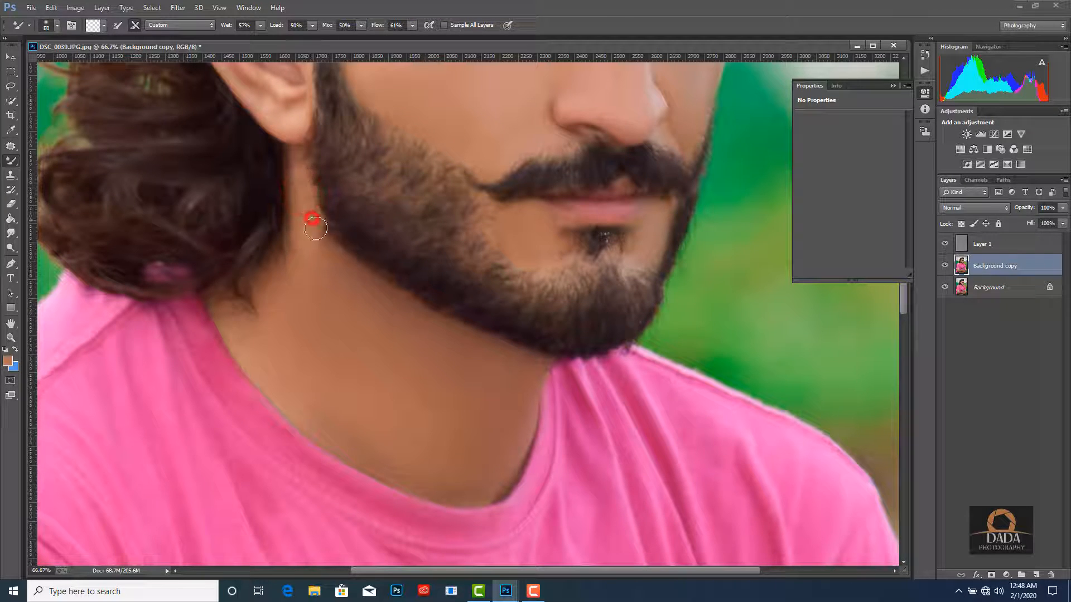
left_click_drag(315, 228, 316, 239)
left_click_drag(332, 275, 308, 243)
key("bracketright")
mouse_move(313, 260)
left_mouse_down()
mouse_move(303, 303)
mouse_move(327, 258)
left_mouse_up()
key("bracketright")
- Smudge the skin of the near upper arm and forearm with the Smudge tool using the 482 px brush preset
key("ctrl+minus")
key("ctrl+minus")
key("ctrl+minus")
key("ctrl+minus")
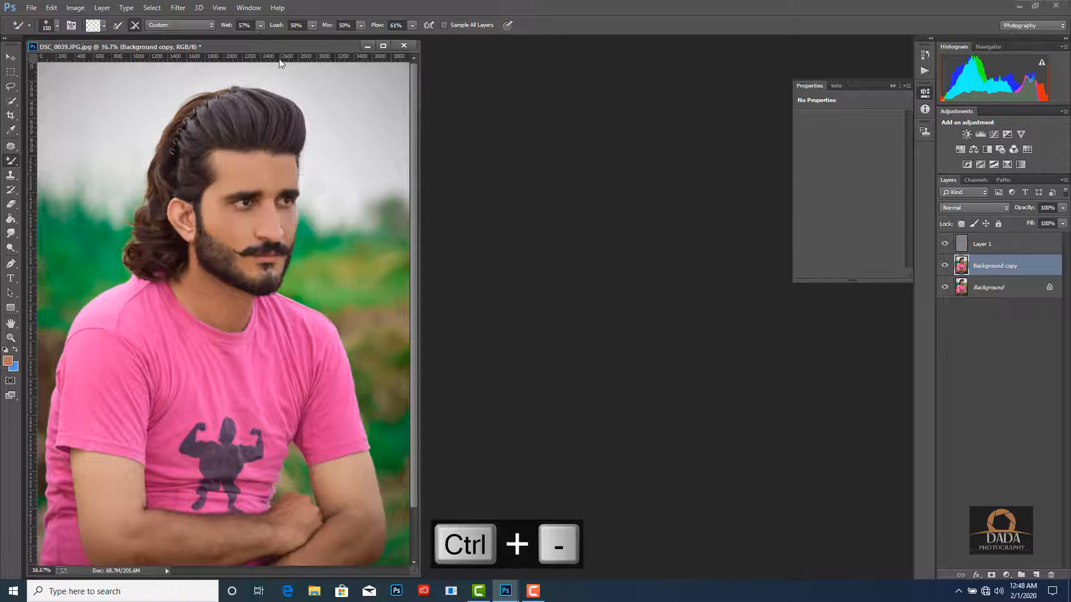
left_click_drag(276, 47, 434, 58)
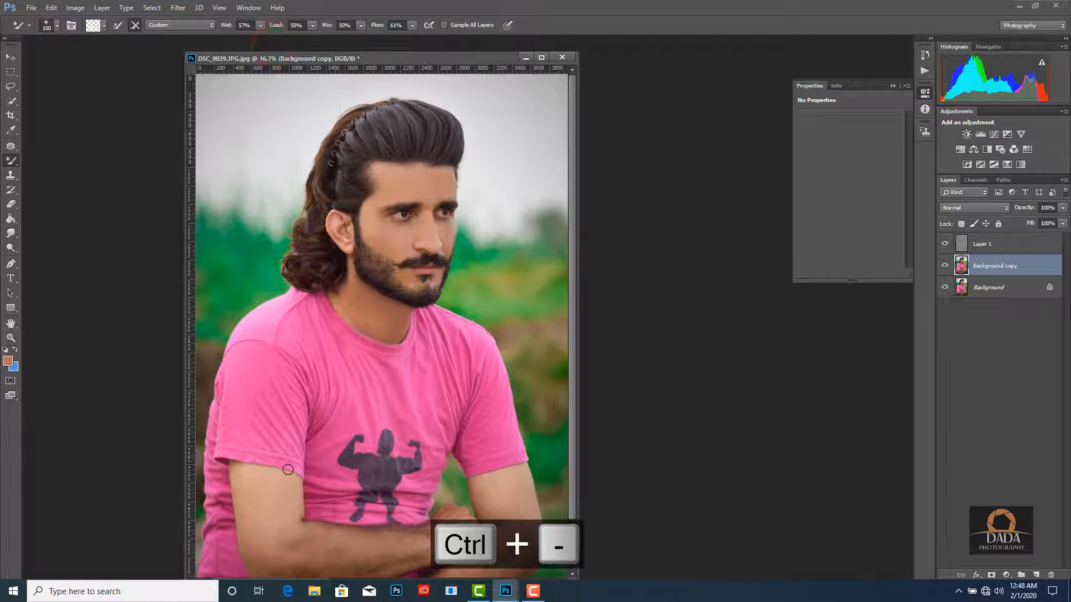
left_click(11, 233)
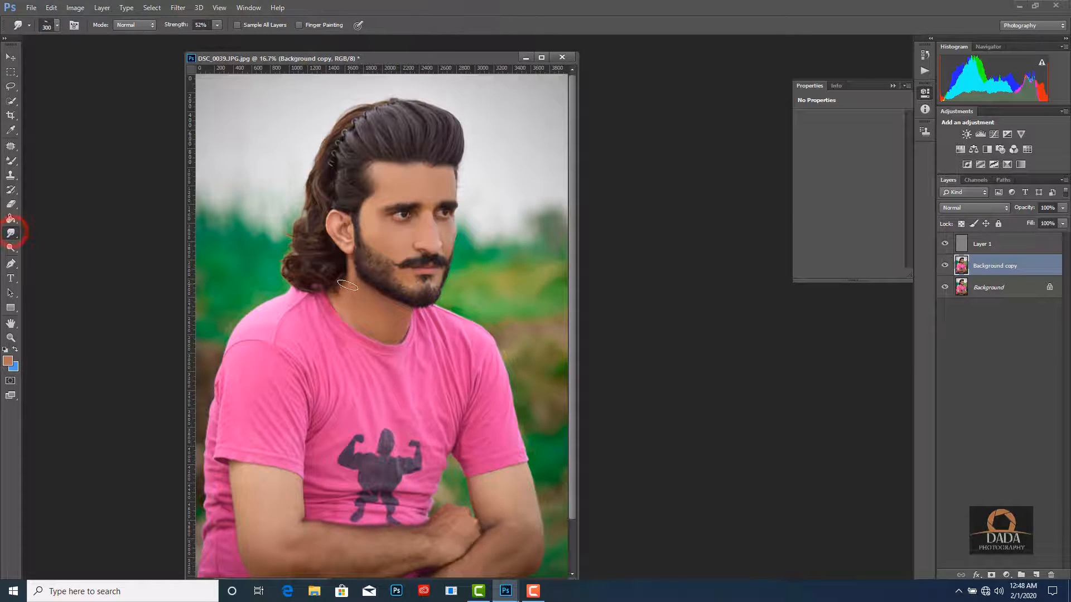
right_click(353, 287)
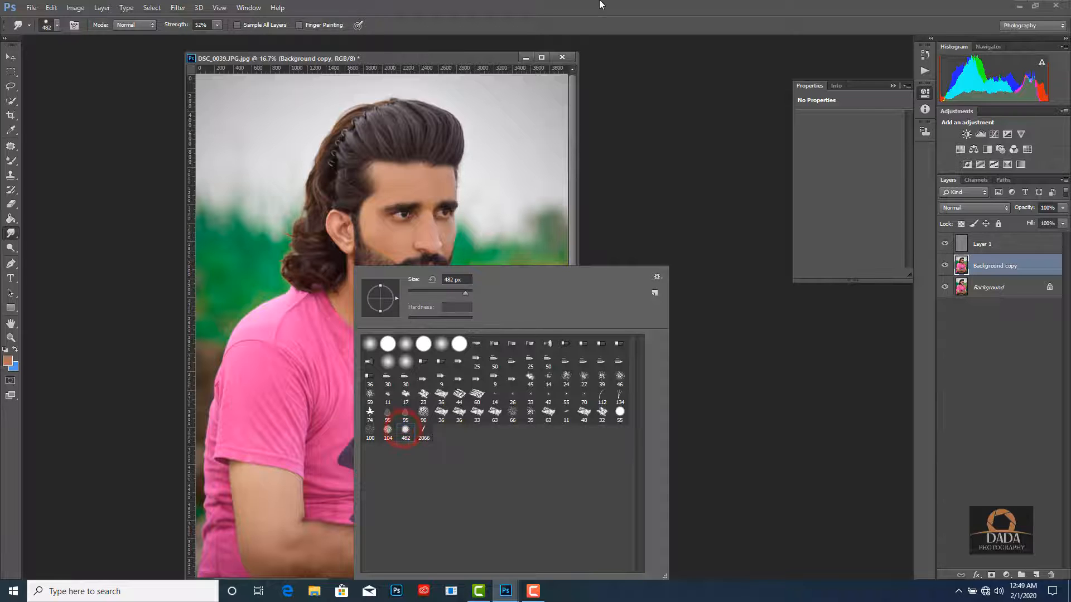
left_click(600, 4)
key("bracketright")
mouse_move(260, 490)
left_mouse_down()
mouse_move(286, 536)
mouse_move(406, 548)
mouse_move(408, 564)
left_mouse_up()
key("bracketleft")
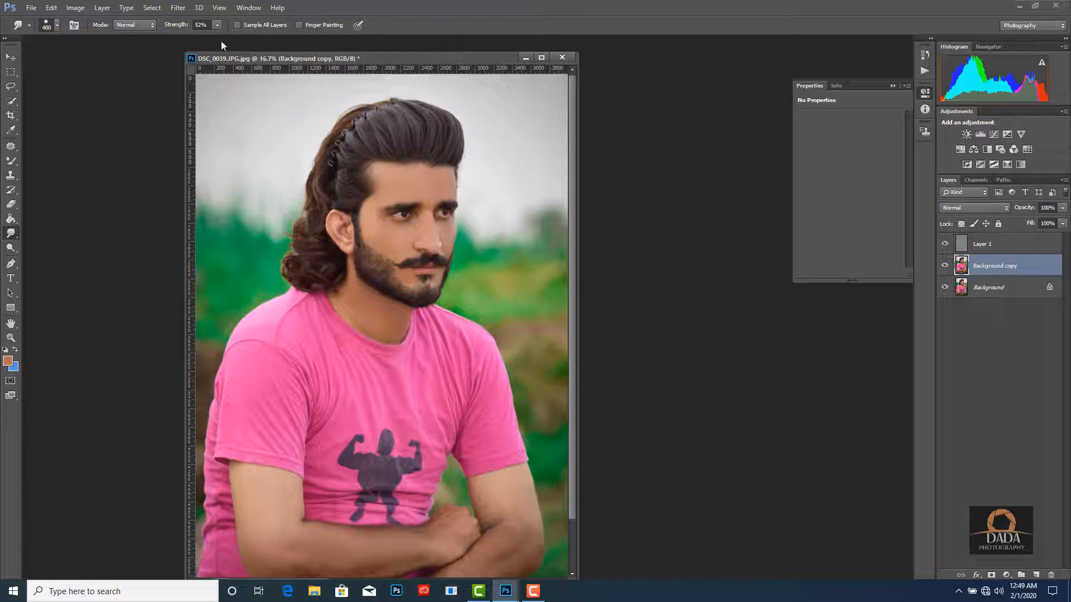
- Set the Smudge strength to 22% and smooth the skin on the forearms, the far upper arm and the hands
left_click(200, 38)
left_click(273, 557)
left_click_drag(352, 569, 411, 564)
left_click_drag(501, 499, 521, 486)
key("bracketright")
mouse_move(519, 526)
left_mouse_down()
mouse_move(481, 561)
mouse_move(525, 548)
left_mouse_up()
left_click_drag(460, 547, 438, 532)
key("bracketleft")
left_click(429, 559)
mouse_move(425, 552)
left_mouse_down()
mouse_move(447, 520)
mouse_move(497, 518)
mouse_move(502, 539)
mouse_move(479, 550)
mouse_move(526, 533)
mouse_move(518, 497)
mouse_move(482, 487)
mouse_move(492, 502)
mouse_move(478, 473)
left_mouse_up()
- Soften the neck and cheek skin with light Smudge strokes
left_click_drag(380, 325, 368, 306)
left_click_drag(394, 234, 377, 244)
key("ctrl+equal")
key("ctrl+minus")
- Merge all visible layers into one and duplicate the merged background layer
right_click(1003, 270)
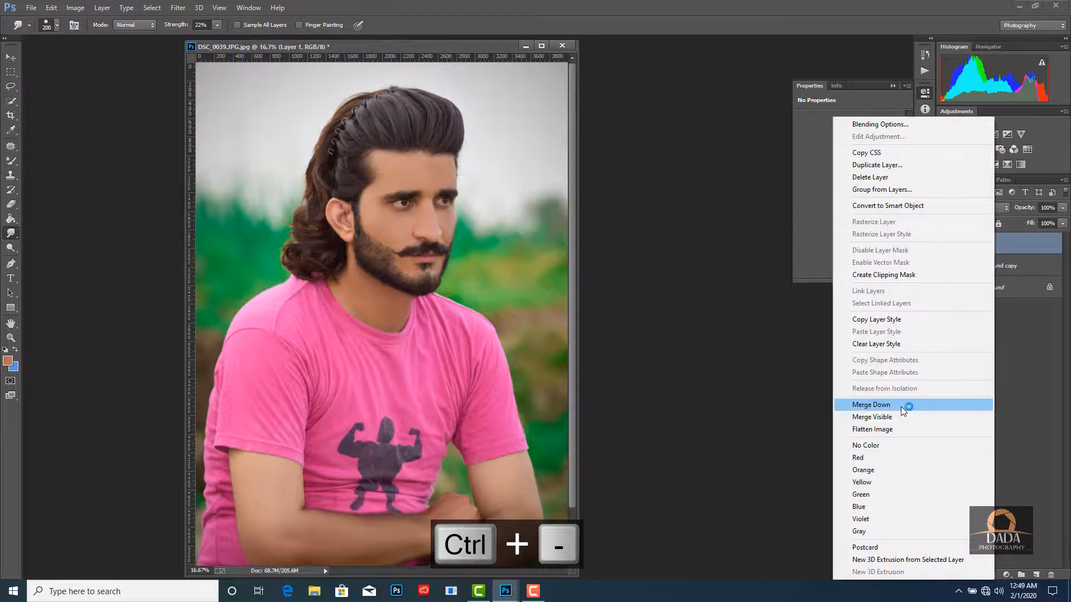
left_click(897, 418)
key("ctrl+0")
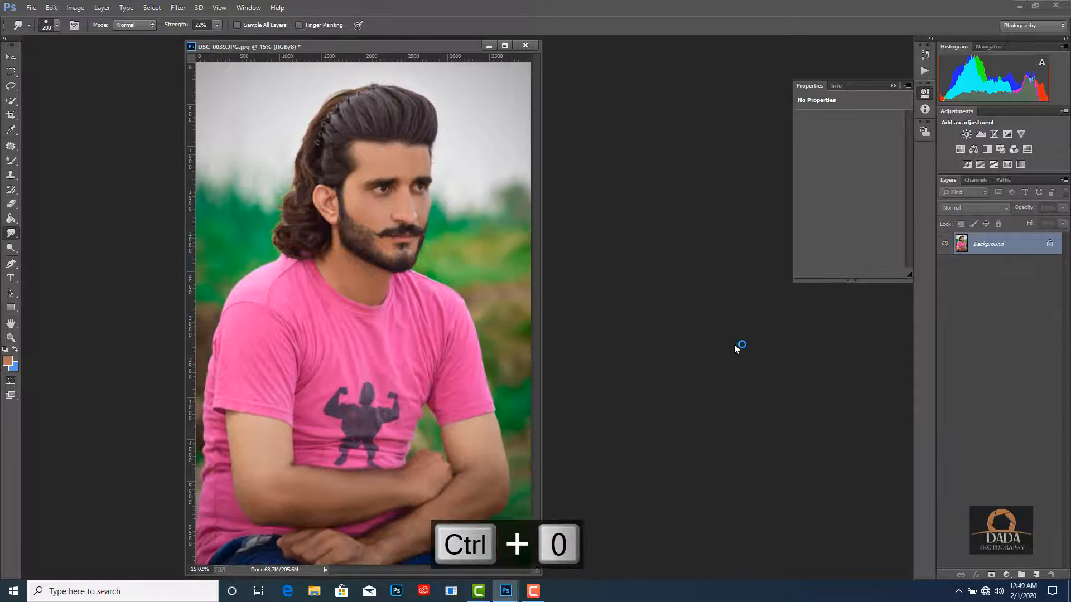
left_click_drag(418, 55, 444, 65)
key("ctrl+j")
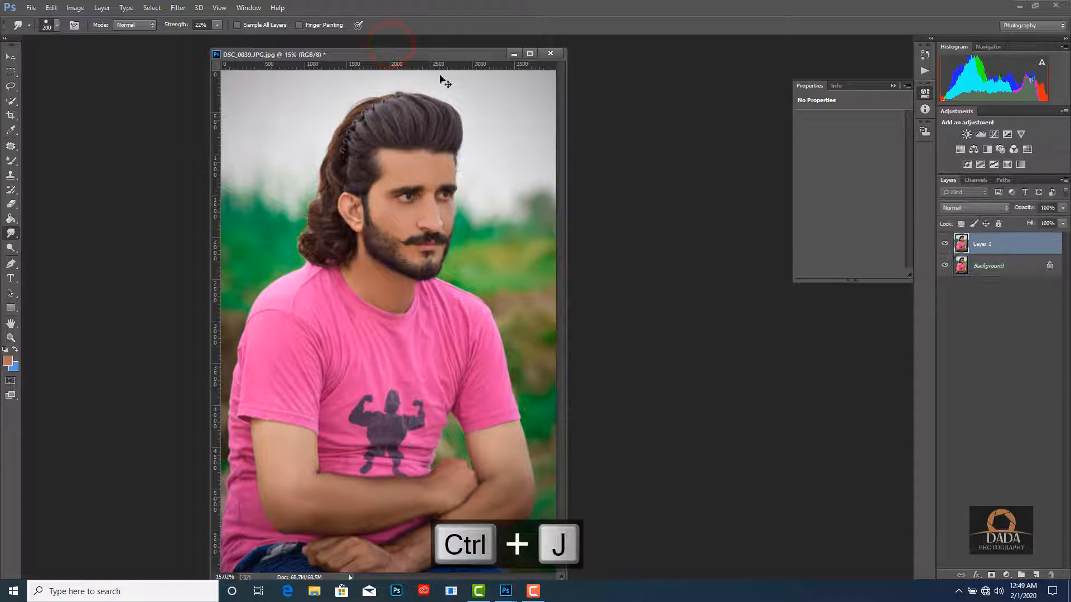
- Add a Selective Color adjustment setting Yellows to cyan -86 and magenta, yellow and black -100, and fill its mask with black
left_click(1006, 576)
left_click(1009, 570)
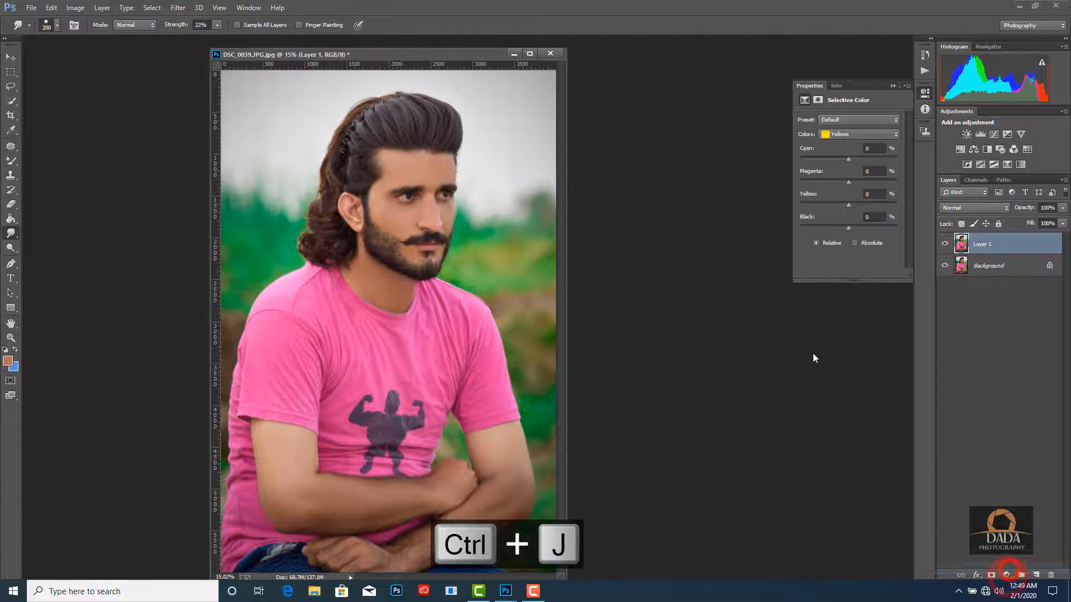
left_click_drag(848, 158, 780, 182)
left_click_drag(848, 206, 781, 207)
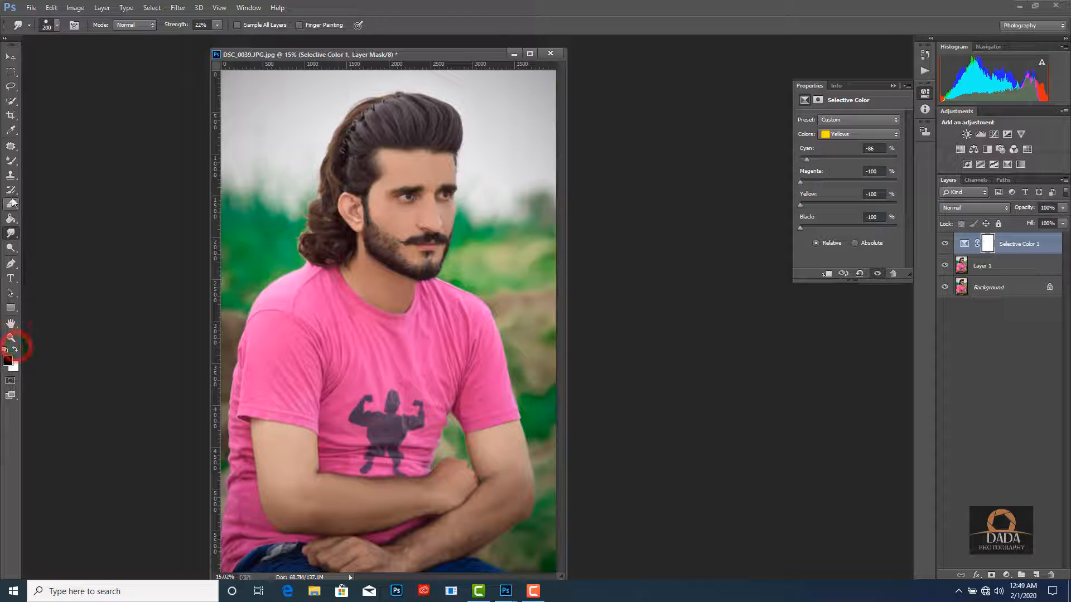
left_click(11, 219)
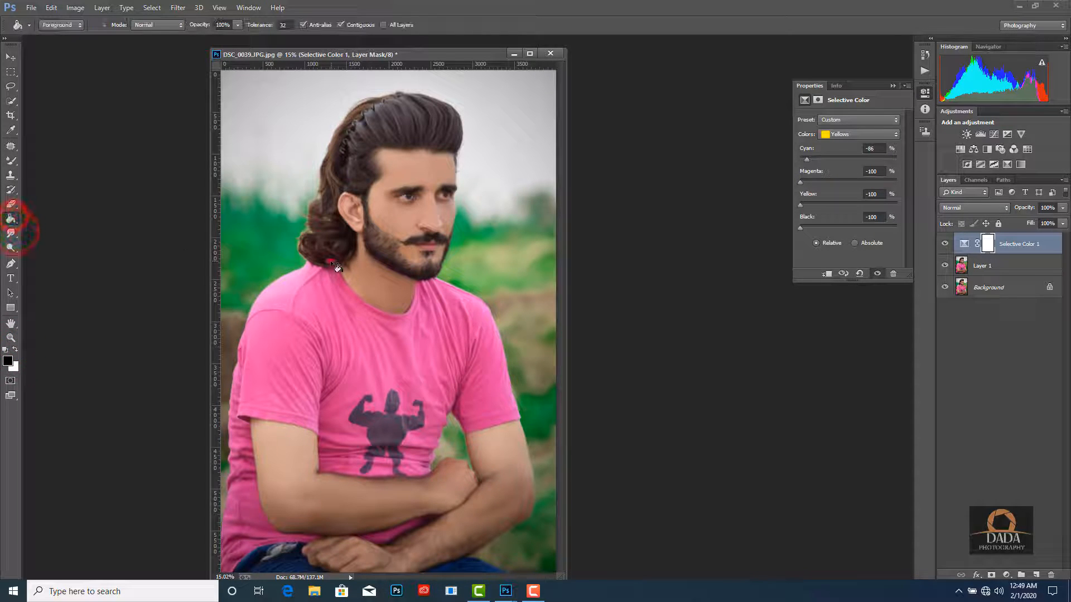
left_click(330, 260)
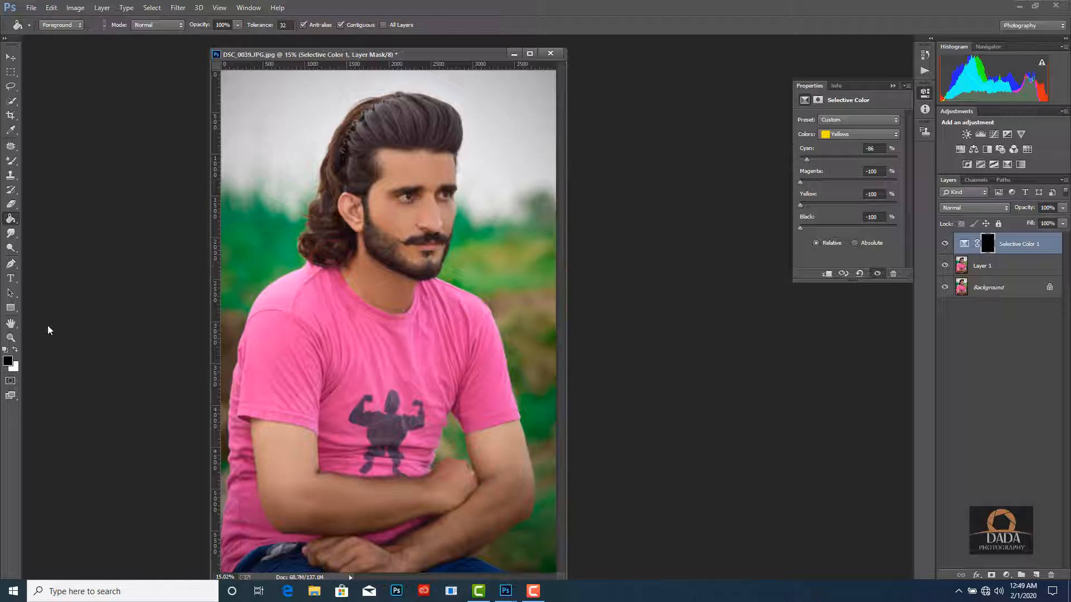
- Paint the Selective Color mask white over the face, neck and arms using a brush at 100% opacity
left_click(10, 161)
left_click(43, 161)
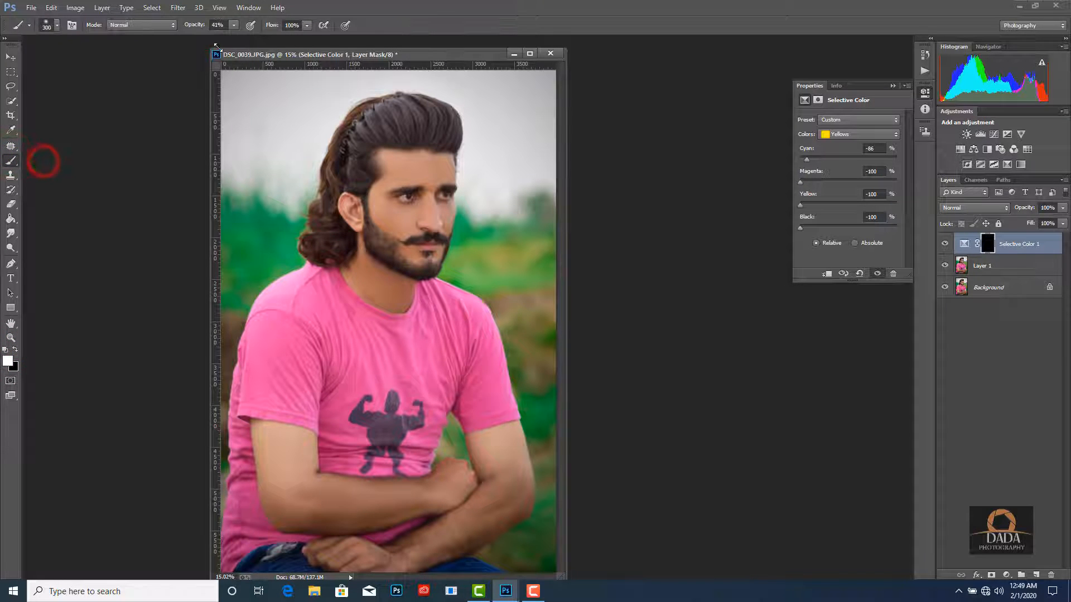
left_click(235, 25)
right_click(318, 129)
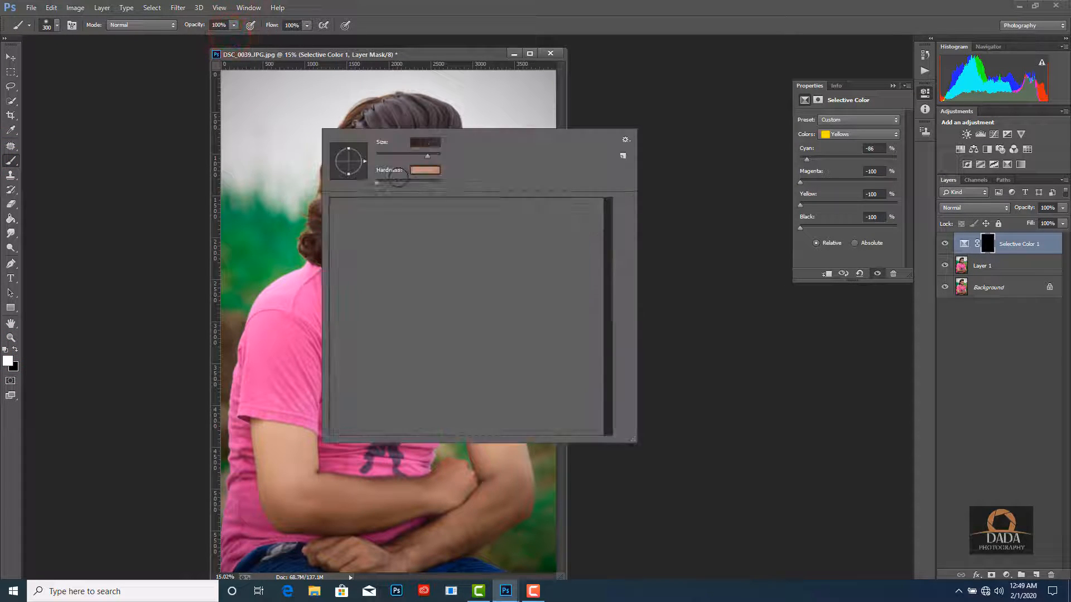
left_click(603, 4)
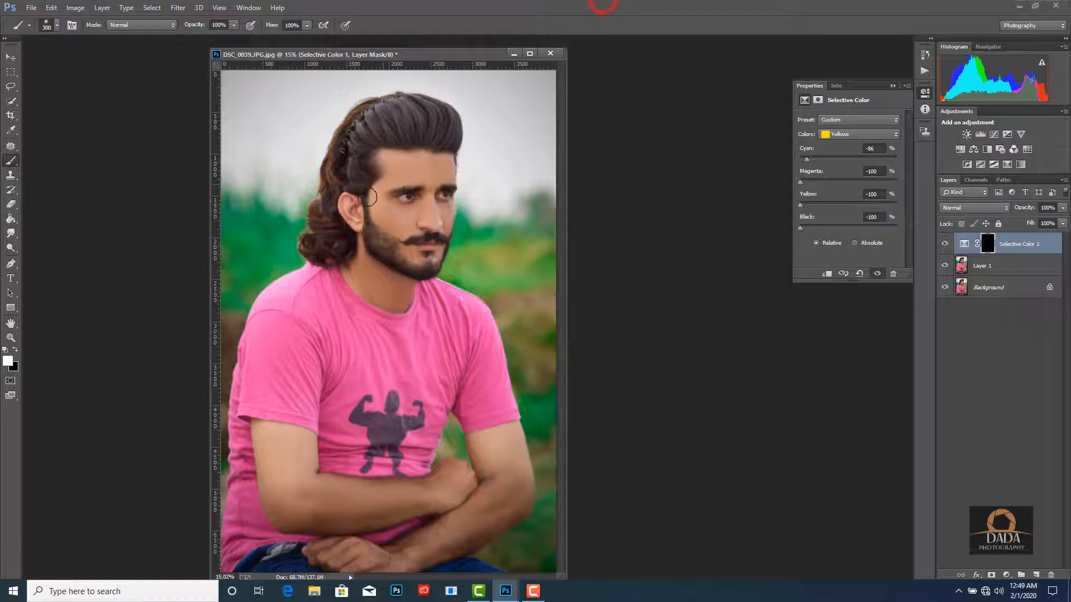
key("ctrl+equal")
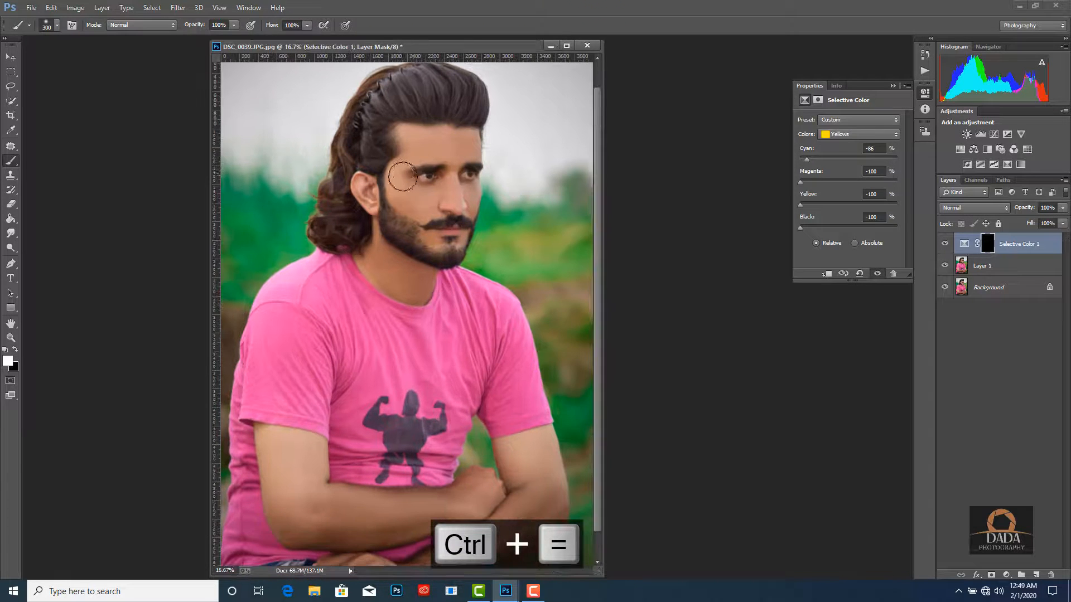
mouse_move(411, 147)
left_mouse_down()
mouse_move(411, 204)
mouse_move(431, 206)
mouse_move(456, 175)
mouse_move(457, 157)
mouse_move(443, 232)
mouse_move(384, 246)
mouse_move(393, 272)
mouse_move(418, 281)
mouse_move(398, 267)
left_mouse_up()
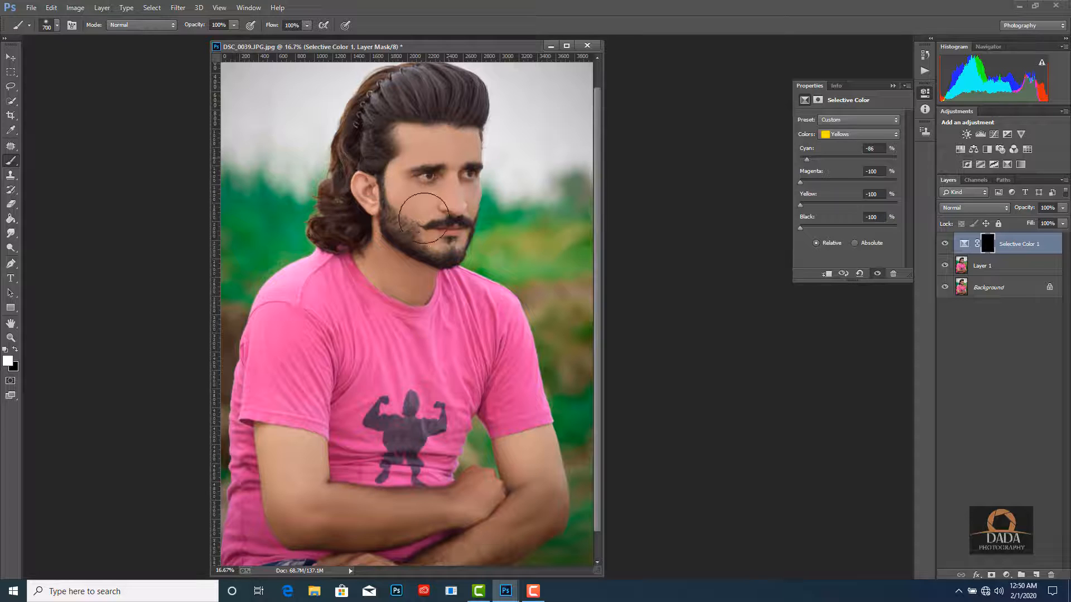
mouse_move(287, 464)
left_mouse_down()
mouse_move(363, 507)
mouse_move(531, 497)
mouse_move(531, 487)
mouse_move(449, 556)
left_mouse_up()
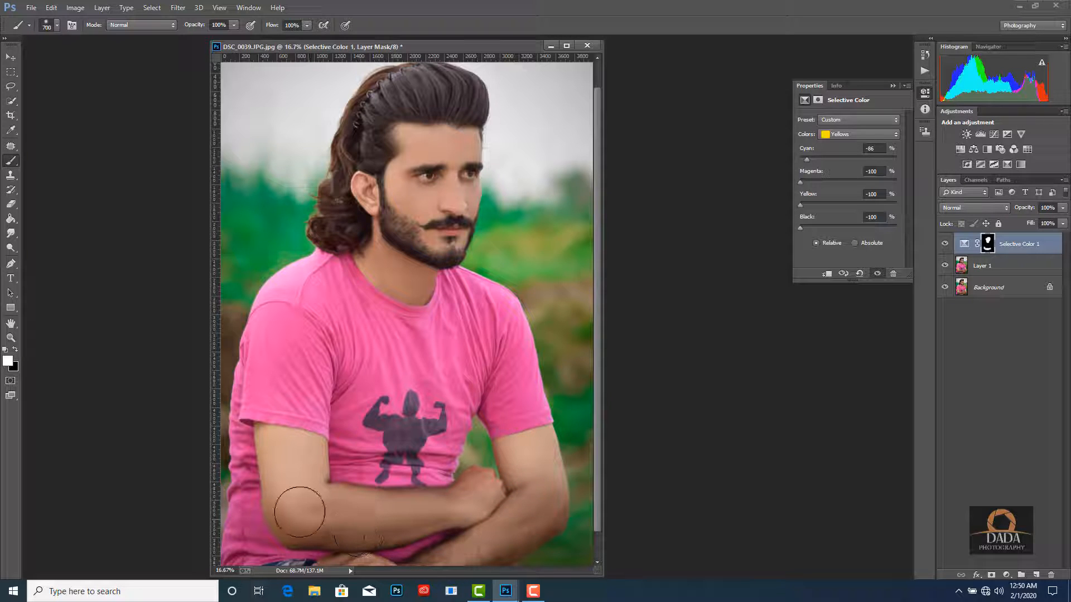
mouse_move(471, 530)
left_mouse_down()
mouse_move(502, 514)
mouse_move(500, 503)
mouse_move(501, 534)
left_mouse_up()
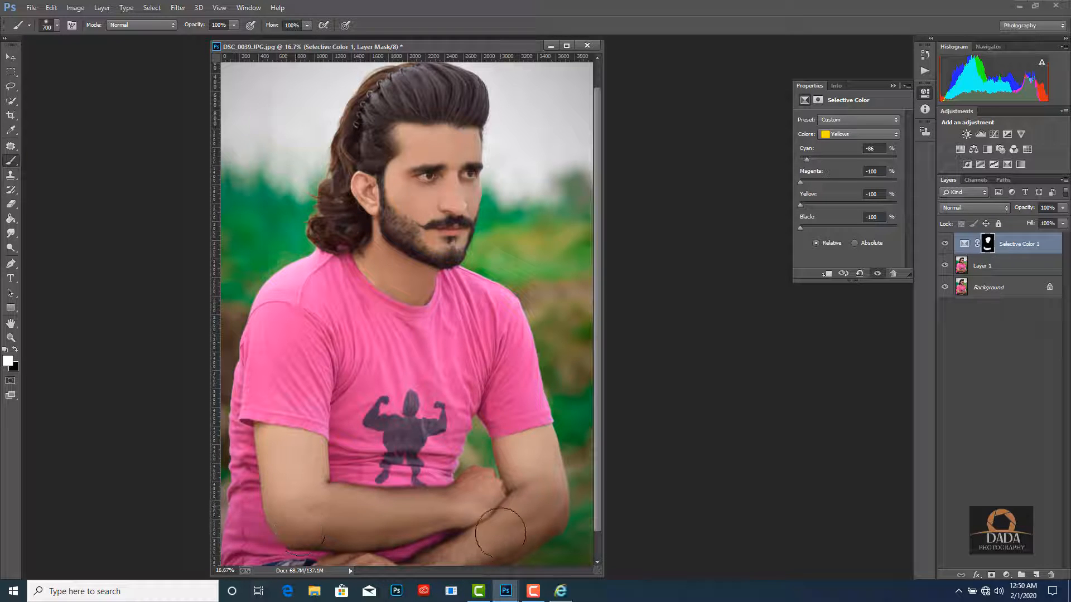
- Merge the Selective Color adjustment down into Layer 1
left_click(1012, 254)
right_click(1012, 252)
left_click(904, 406)
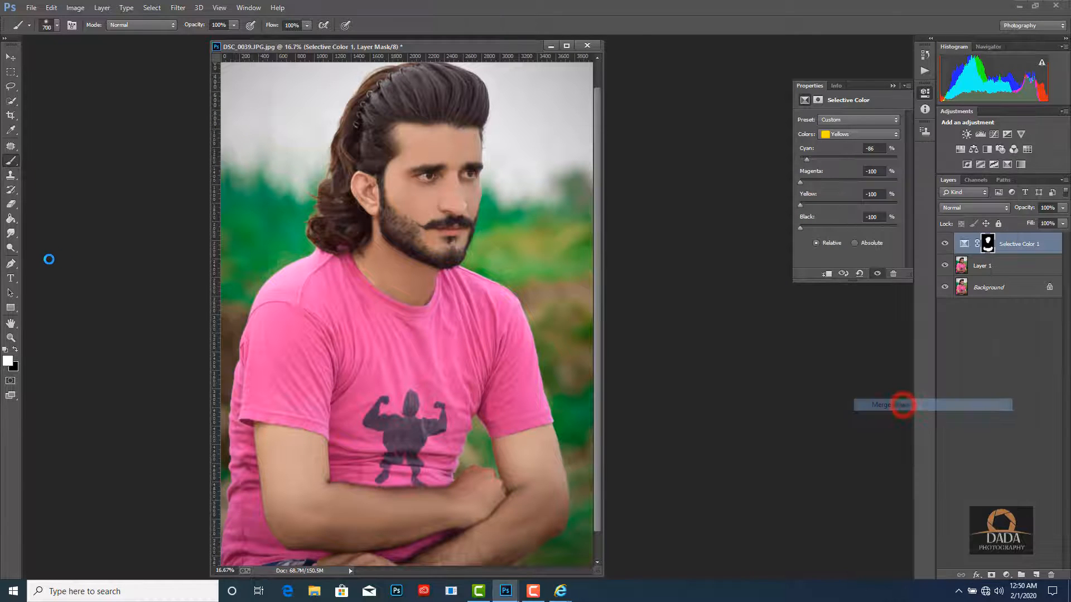
- Smooth the skin on both forearms and the neck with the Smudge tool at 22% strength
left_click(11, 232)
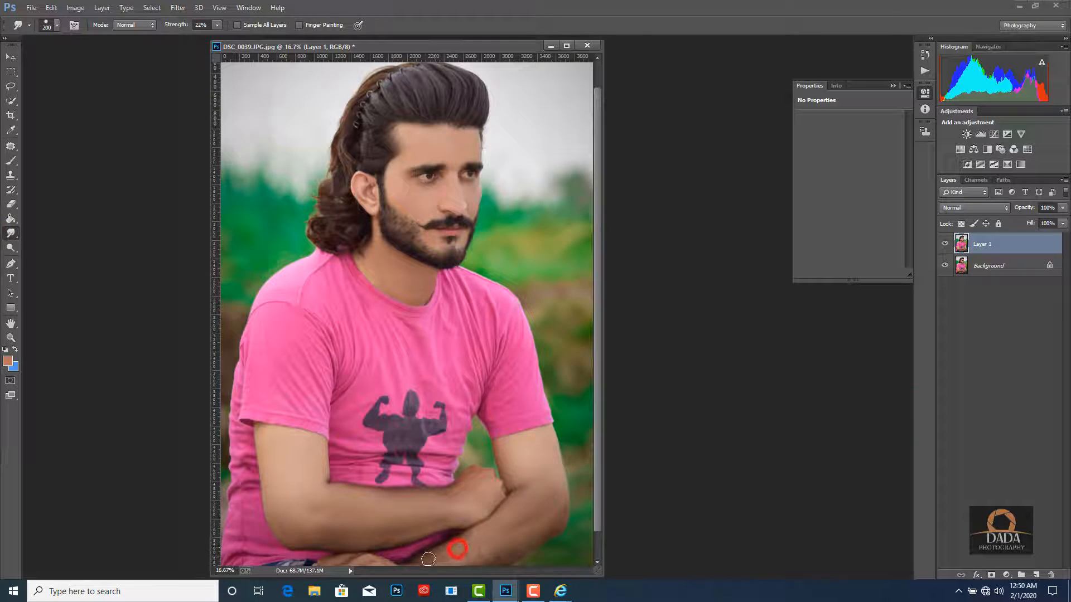
key("bracketright")
left_click_drag(450, 556, 498, 543)
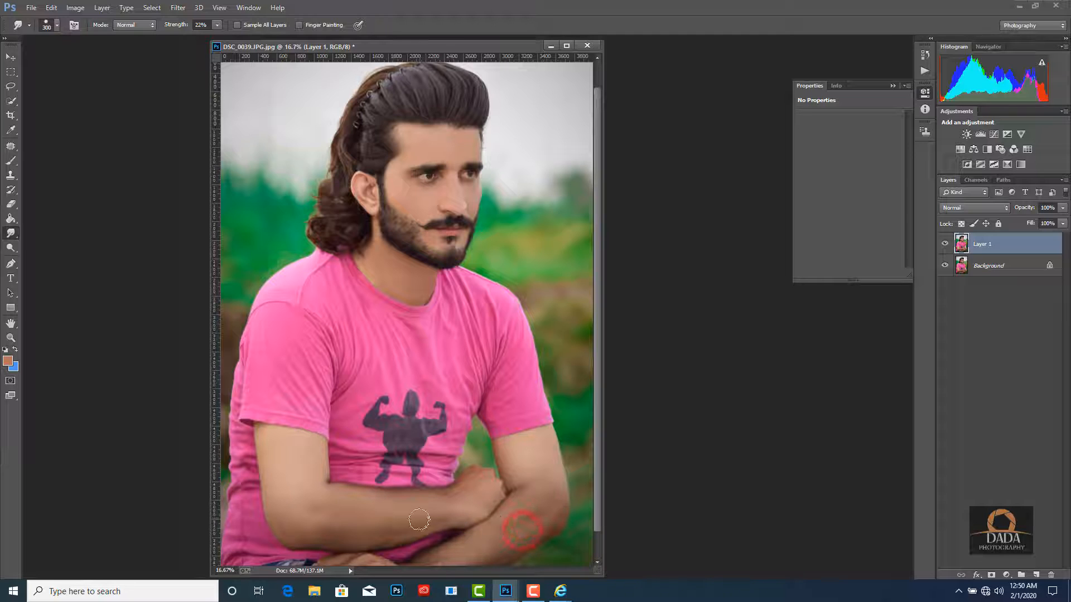
mouse_move(389, 534)
left_mouse_down()
mouse_move(339, 543)
mouse_move(285, 532)
left_mouse_up()
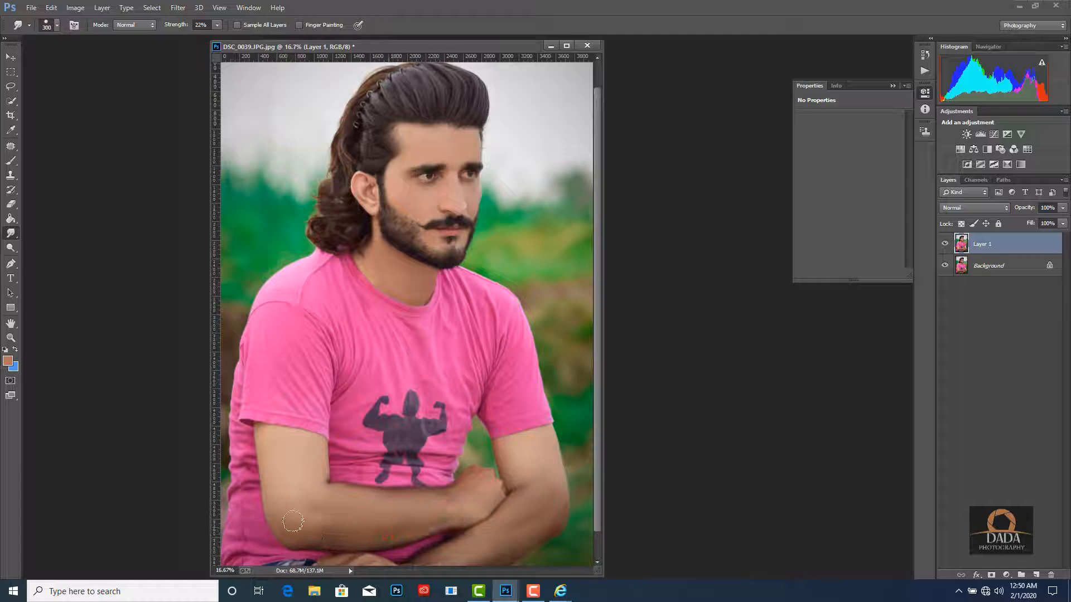
mouse_move(362, 530)
left_mouse_down()
mouse_move(423, 528)
mouse_move(349, 540)
left_mouse_up()
left_click_drag(382, 507, 454, 504)
key("bracketright")
key("bracketright")
left_click_drag(422, 276, 389, 261)
- Choose the flat 11 px Smudge brush tip, tilt it to match the jawline and enlarge it to 125 px
key("ctrl+equal")
key("ctrl+equal")
key("space")
left_click_drag(423, 208, 358, 290)
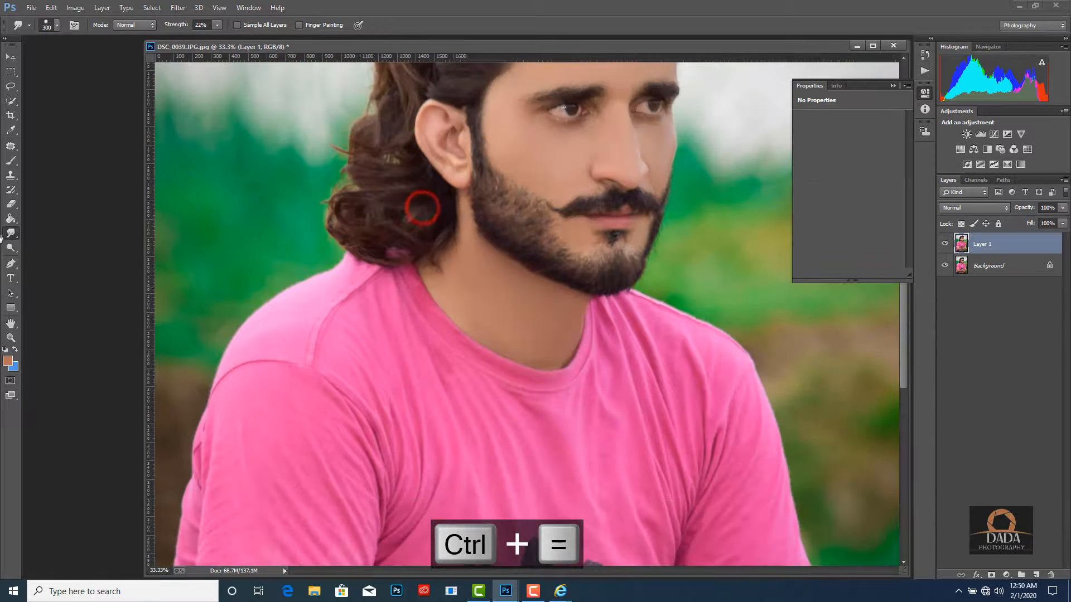
left_click(11, 234)
right_click(602, 316)
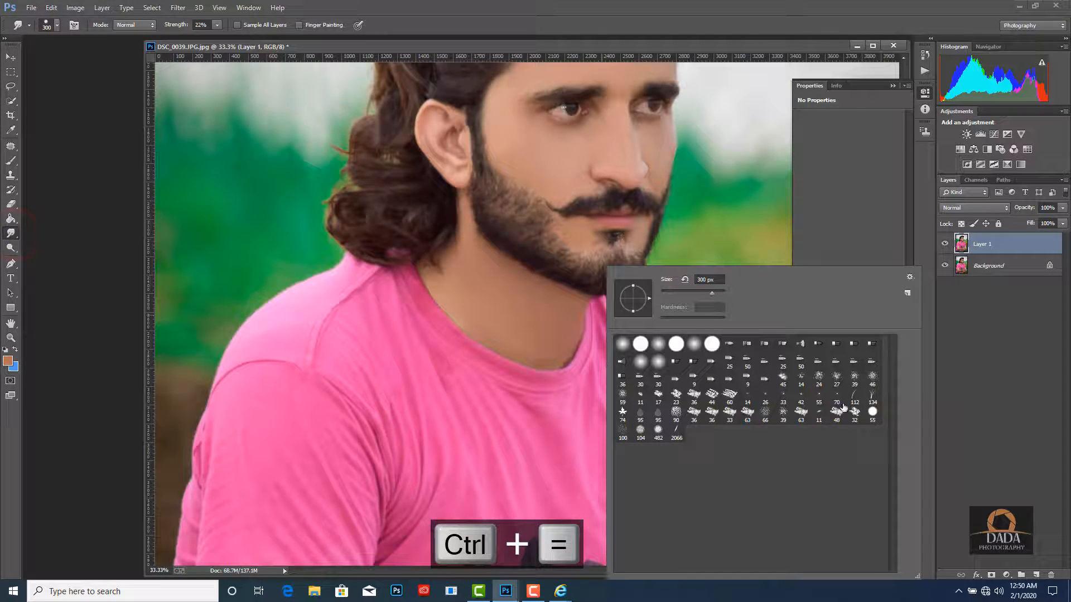
left_click(818, 412)
left_click(623, 17)
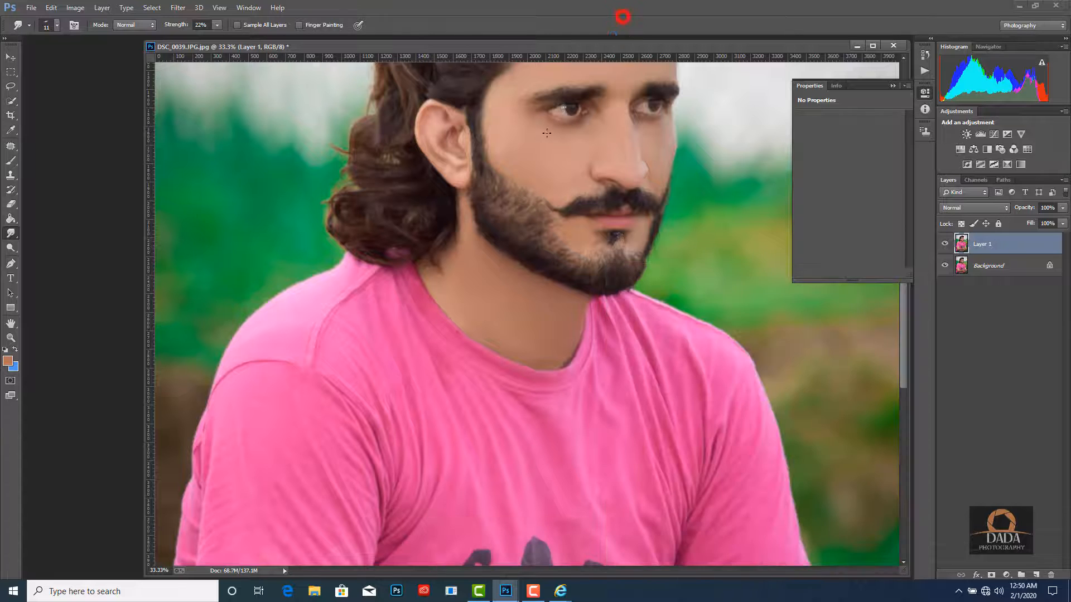
right_click(490, 275)
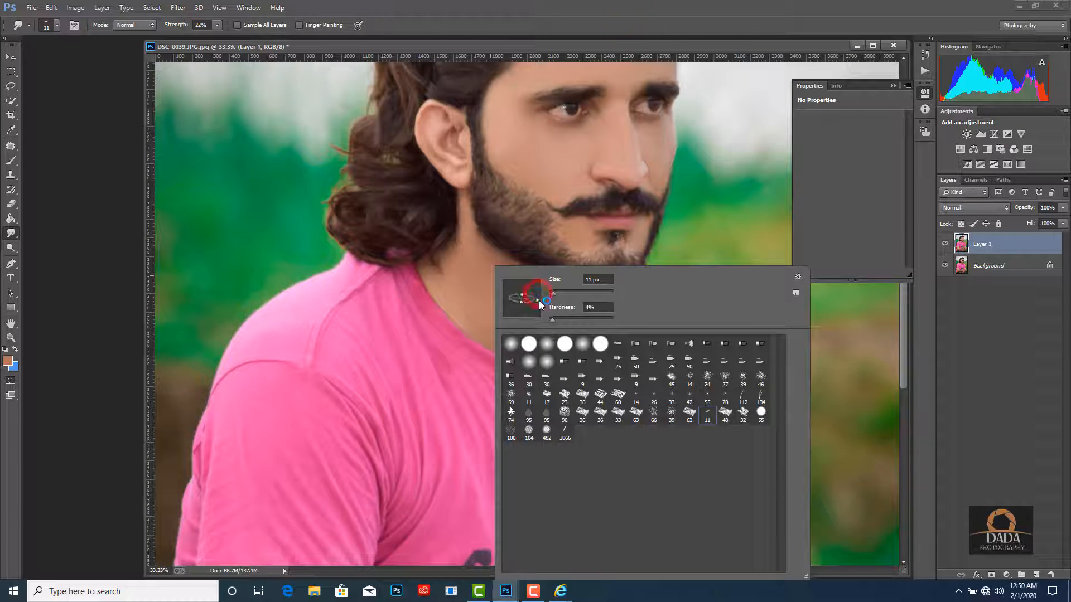
left_click_drag(538, 300, 537, 304)
right_click(495, 233)
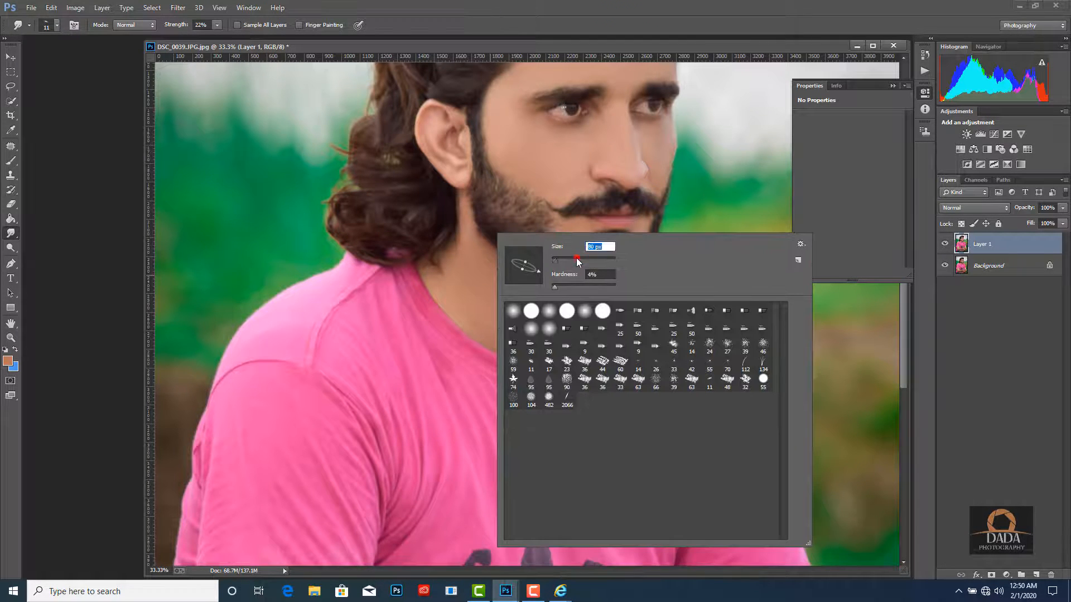
left_click(459, 233)
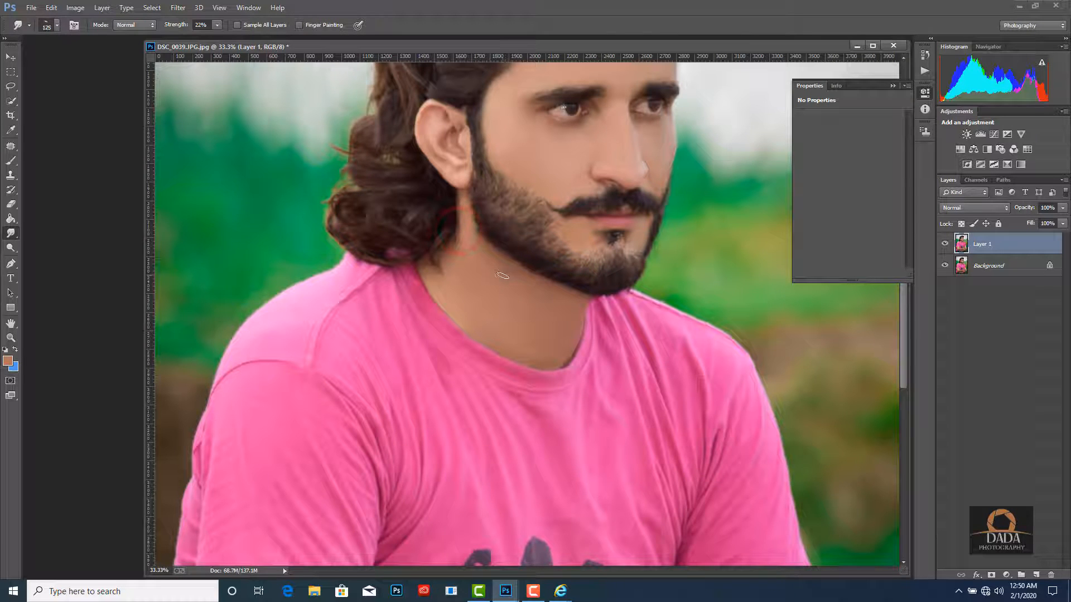
- Set the Smudge brush to 400 px at 48% strength and smooth the neck skin just below the jaw
key("bracketright")
key("bracketright")
key("bracketright")
left_click(513, 280)
left_click(516, 285)
left_click(217, 25)
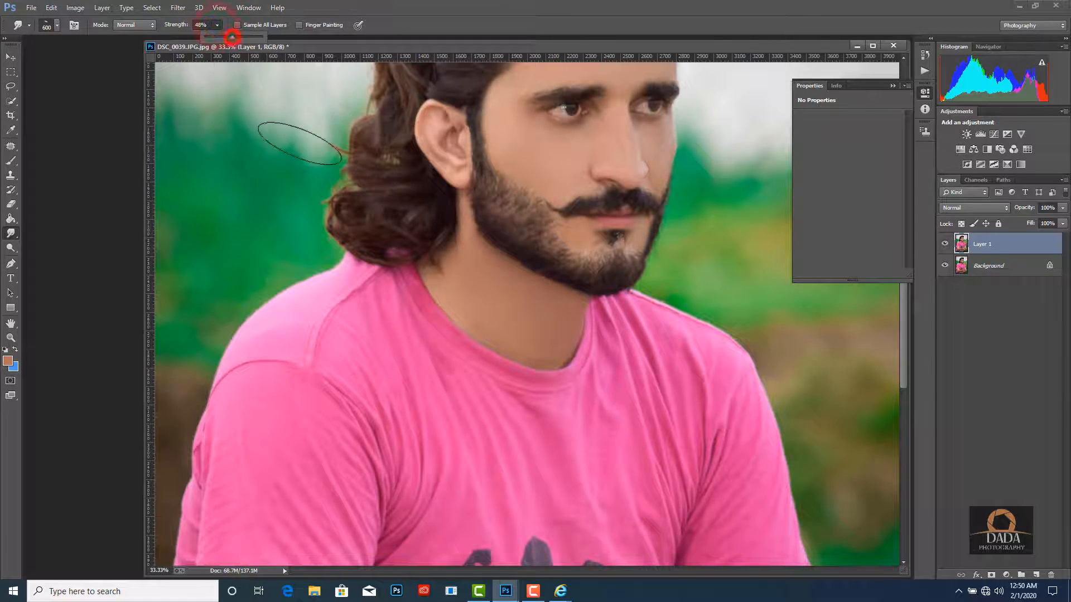
key("bracketleft")
key("bracketleft")
left_click(518, 278)
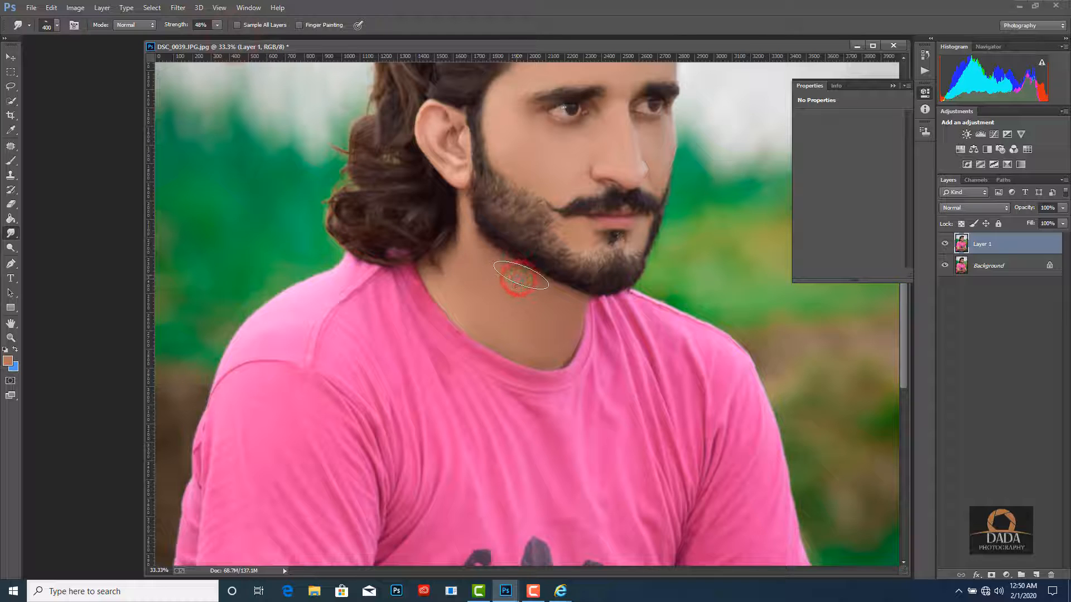
left_click(524, 281)
left_click(521, 279)
left_click_drag(521, 279, 482, 262)
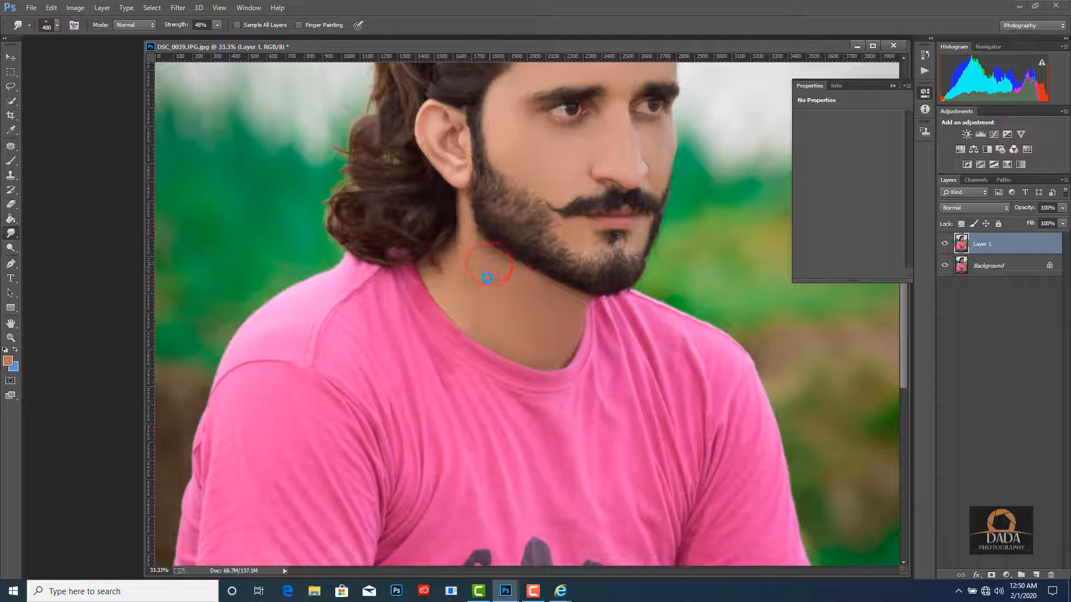
- Raise the Smudge strength to 58% and soften the neck skin along the beard's lower edge
key("ctrl+equal")
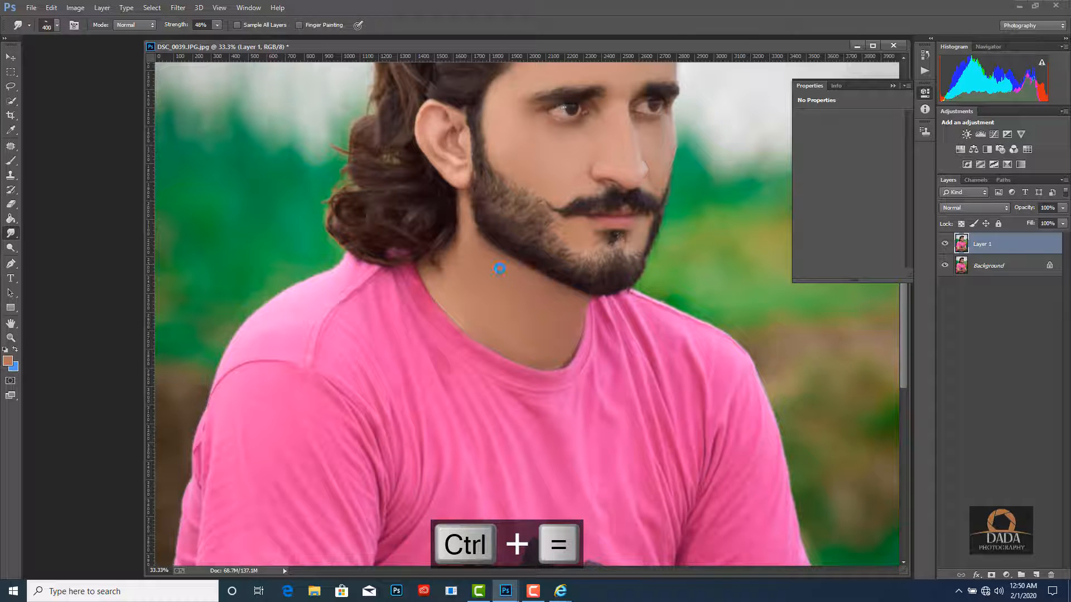
key("ctrl+equal")
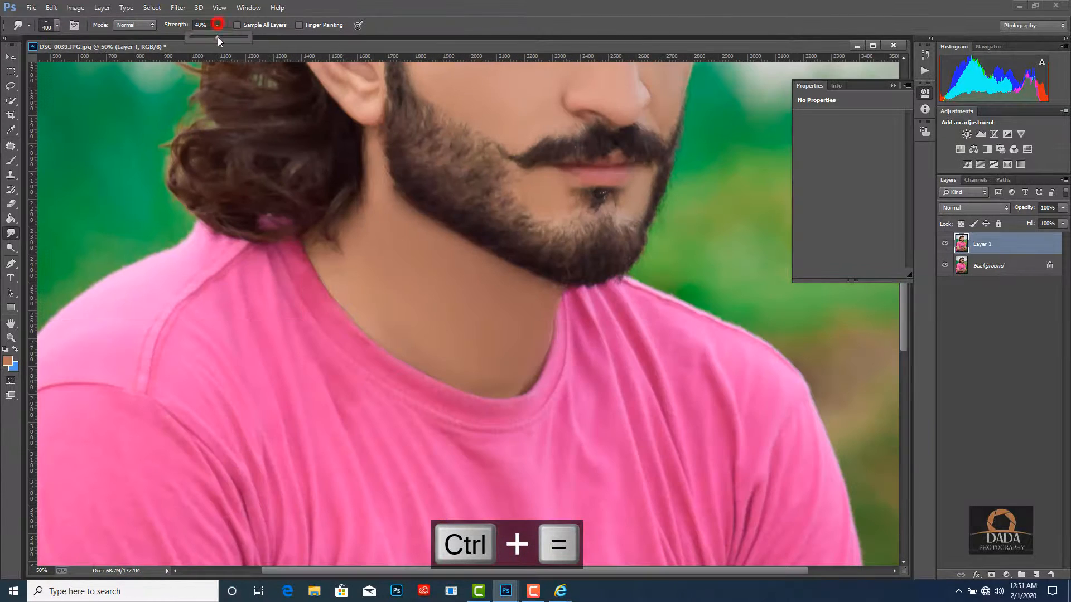
left_click(479, 265)
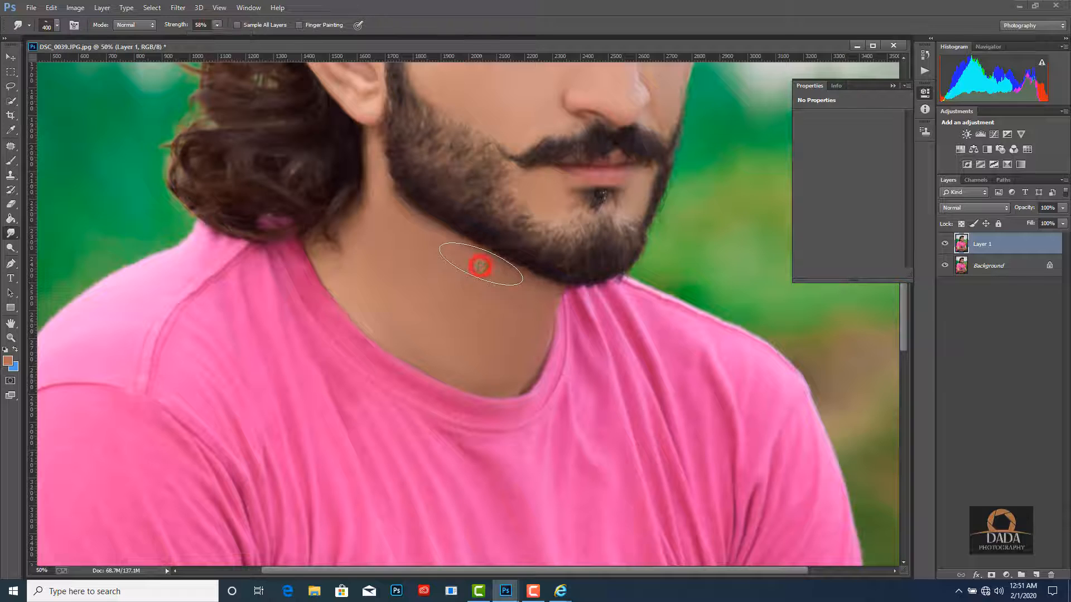
left_click(490, 272)
left_click(502, 276)
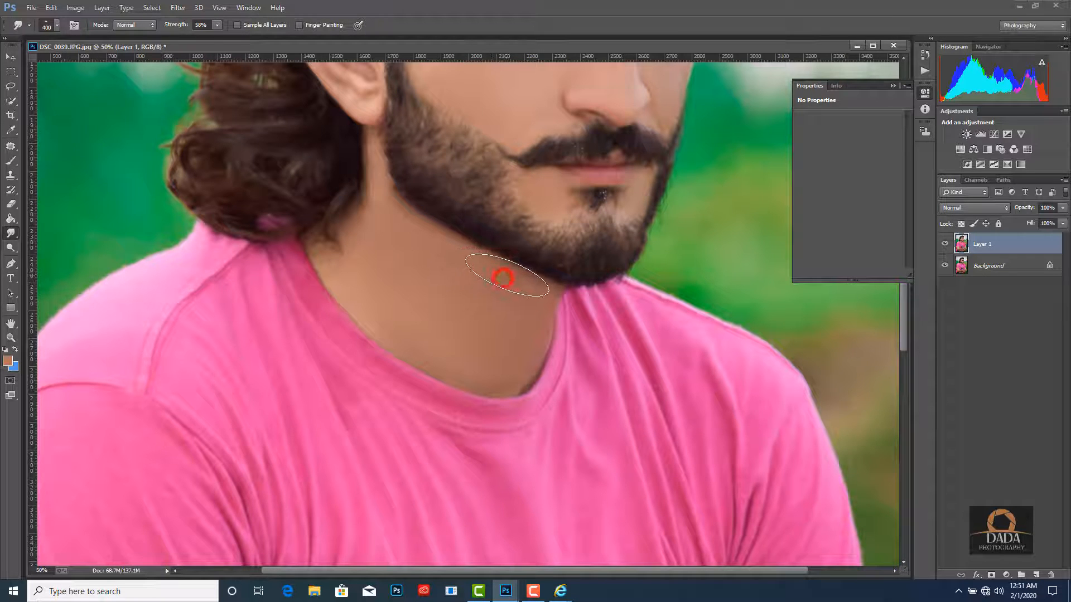
left_click(512, 279)
left_click(444, 247)
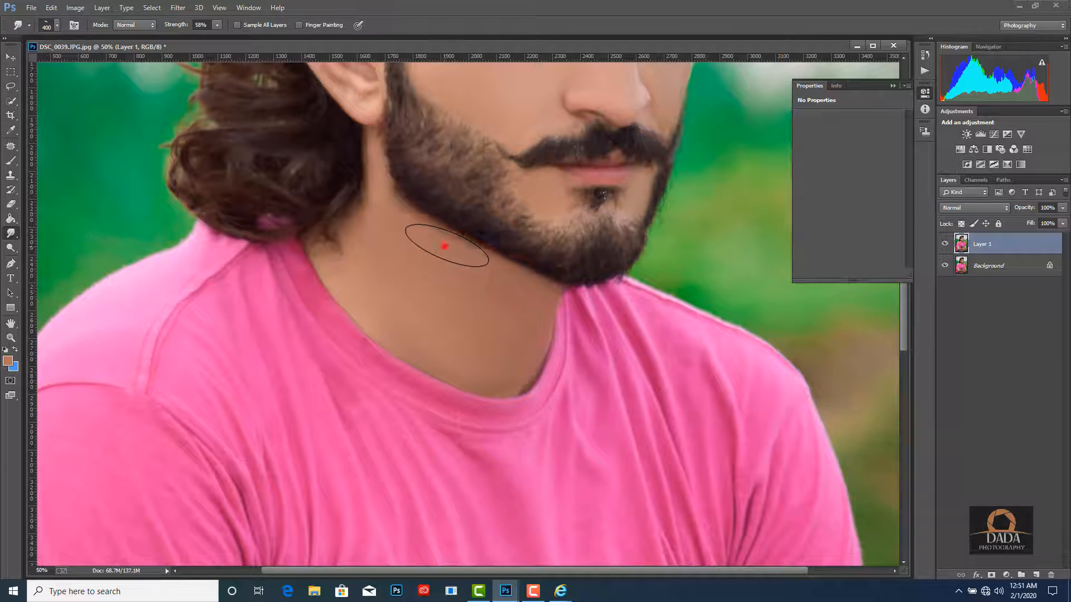
left_click(426, 235)
left_click(410, 233)
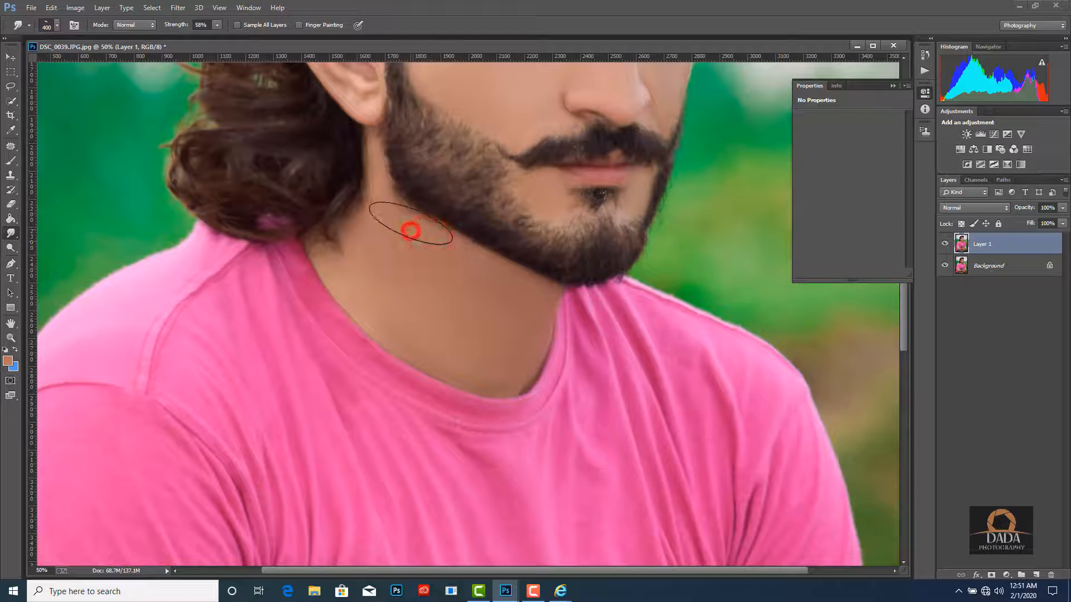
- Refine the neck skin below the ear and under the jaw with 300 px and 250 px Smudge tips
key("bracketleft")
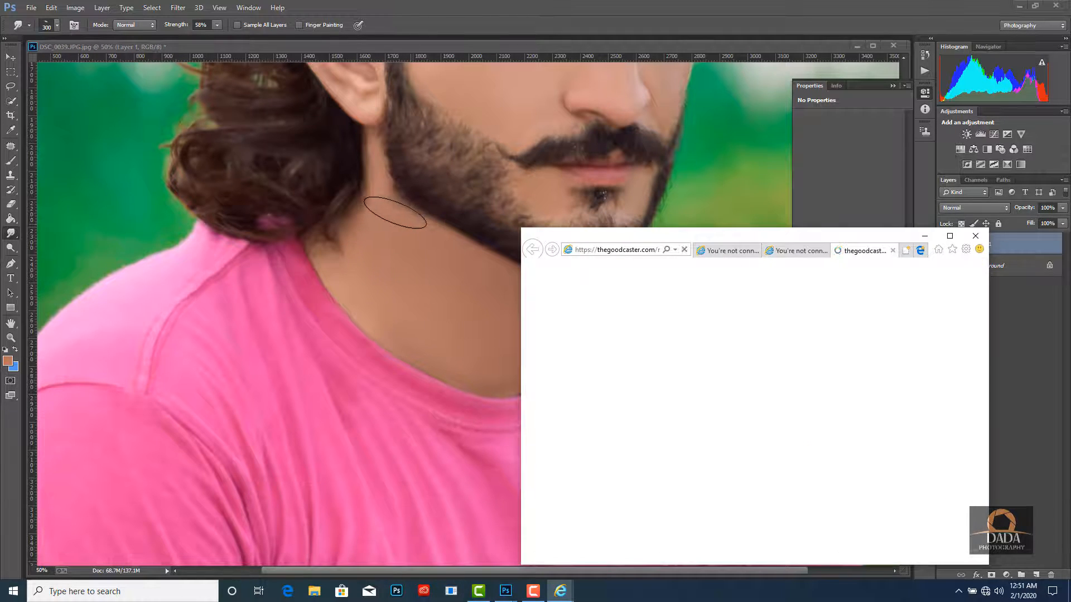
left_click(394, 212)
left_click(384, 203)
key("bracketleft")
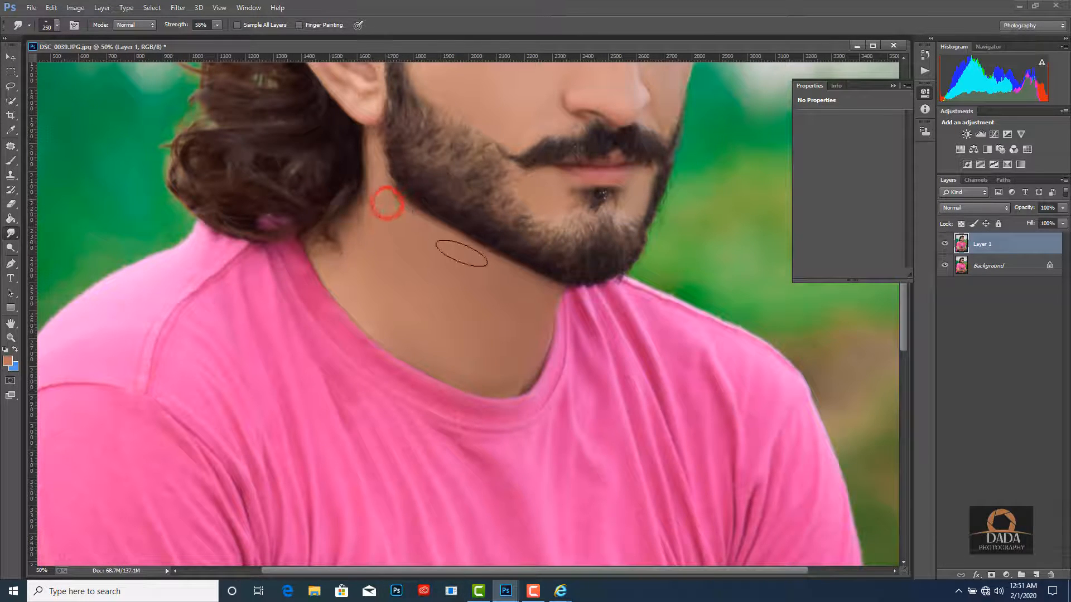
left_click(470, 252)
- Smooth the chin skin beside the beard with a 150 px Smudge tip and the cheek above the beard with 250 px
key("bracketleft")
key("bracketleft")
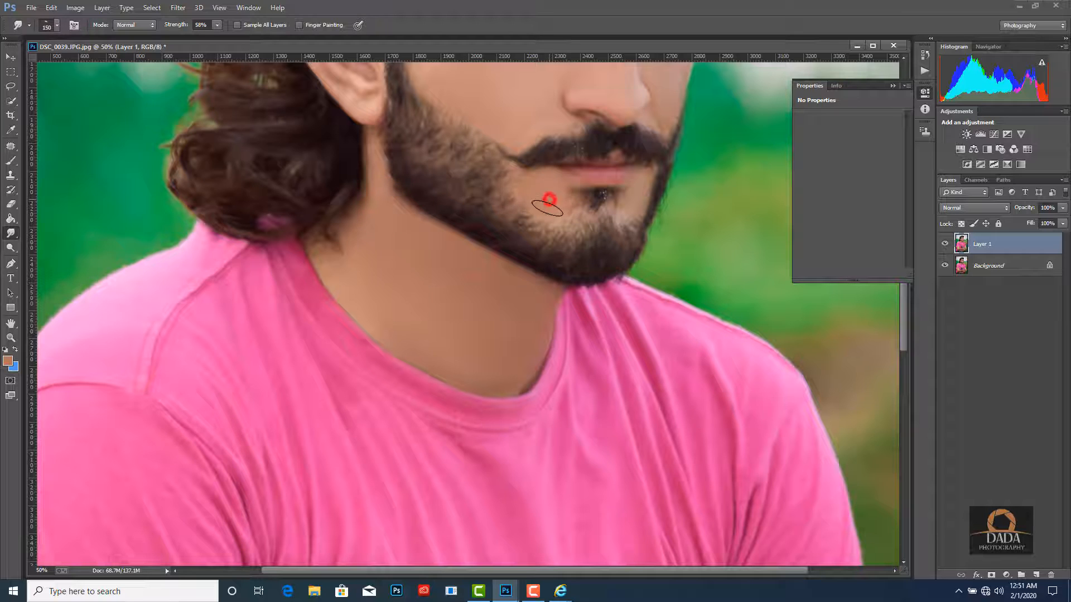
left_click(542, 192)
left_click(444, 94)
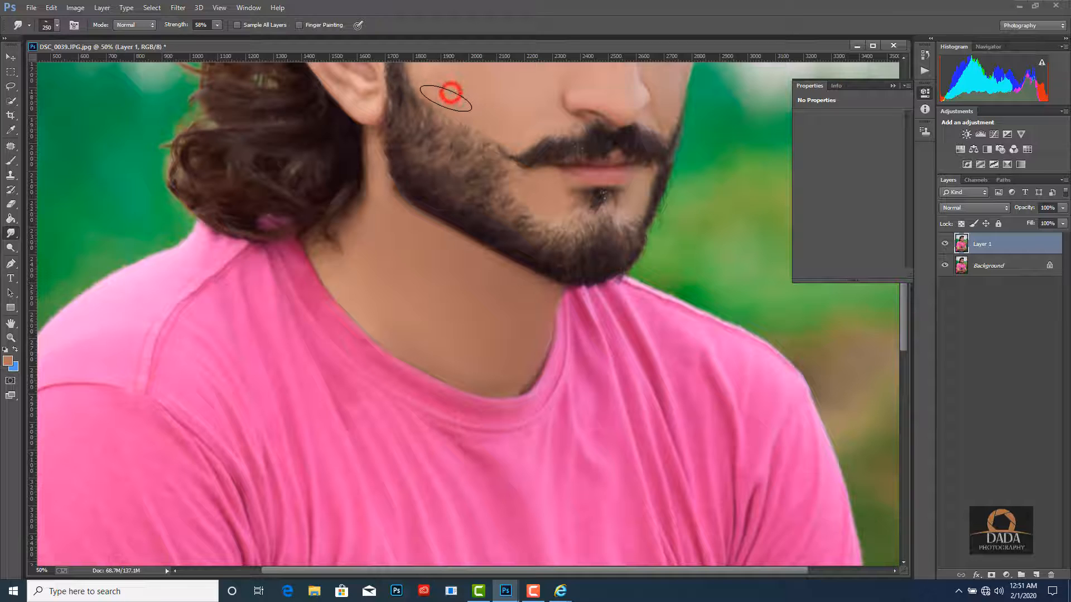
left_click(460, 96)
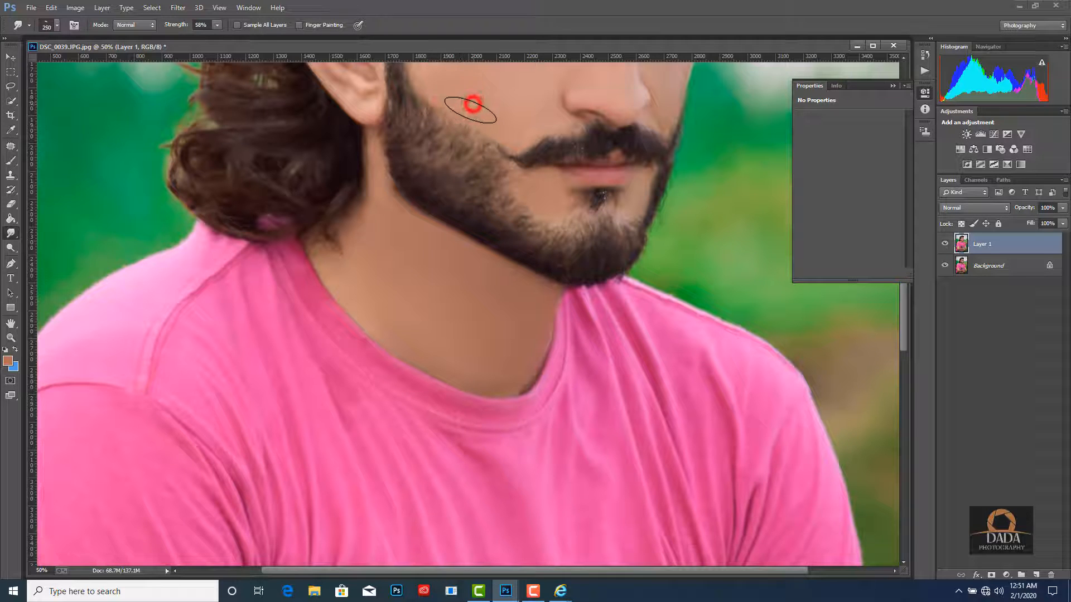
left_click(480, 105)
left_click(493, 112)
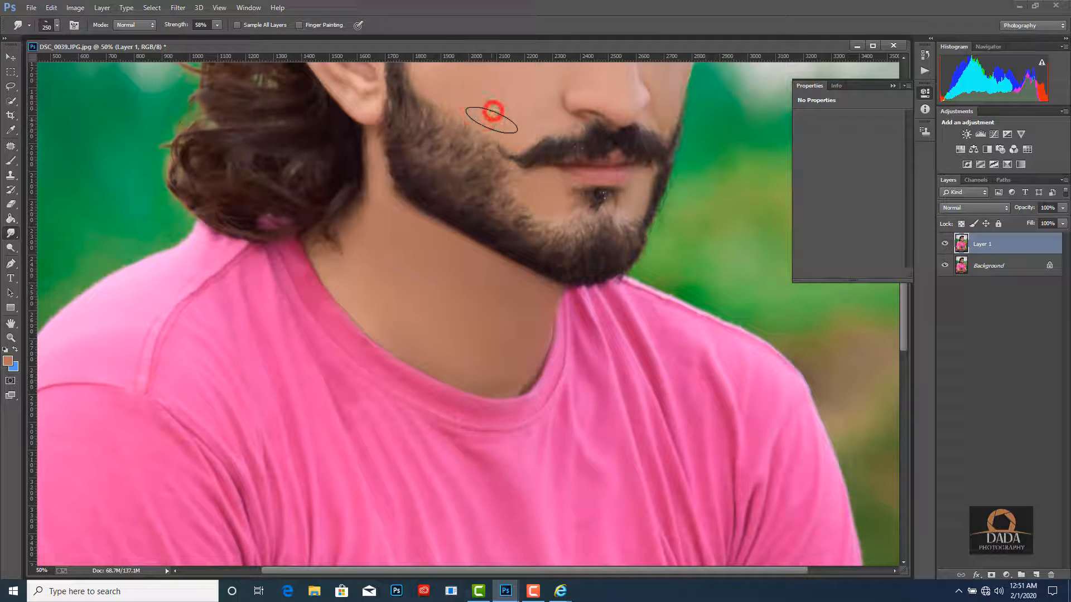
left_click(508, 115)
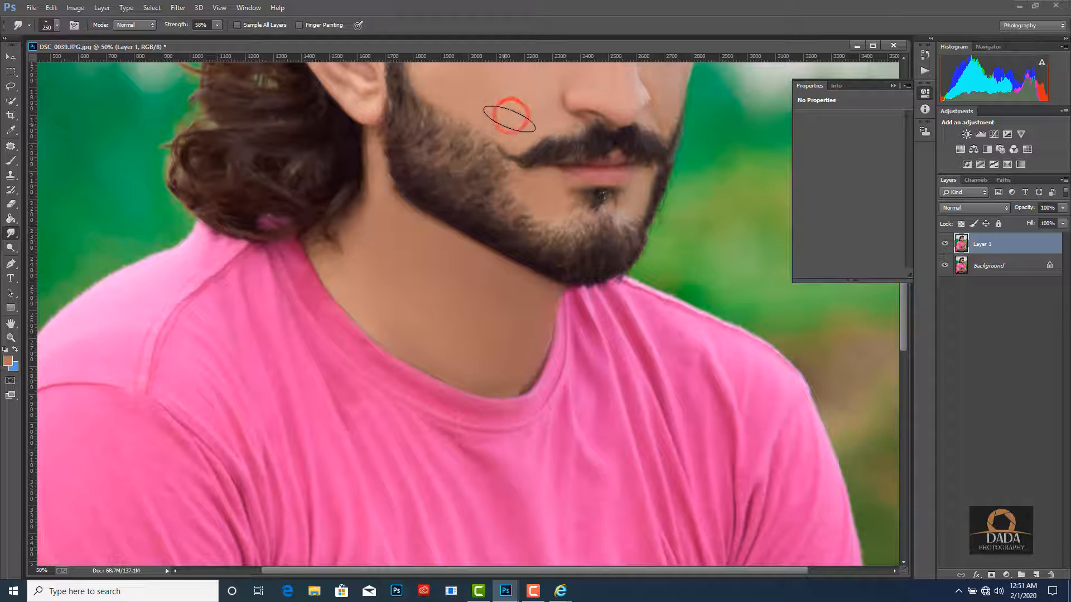
left_click(510, 116)
left_click(506, 116)
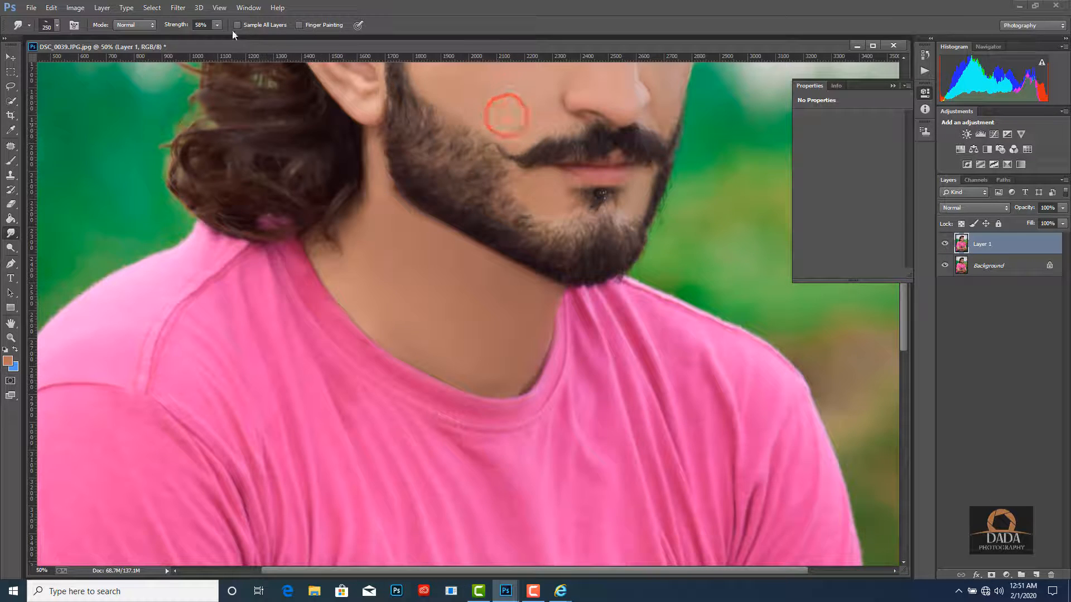
- Raise the Smudge strength to 80% and smooth the cheek skin along the beard's upper edge with a 200 px tip
left_click_drag(217, 25, 230, 36)
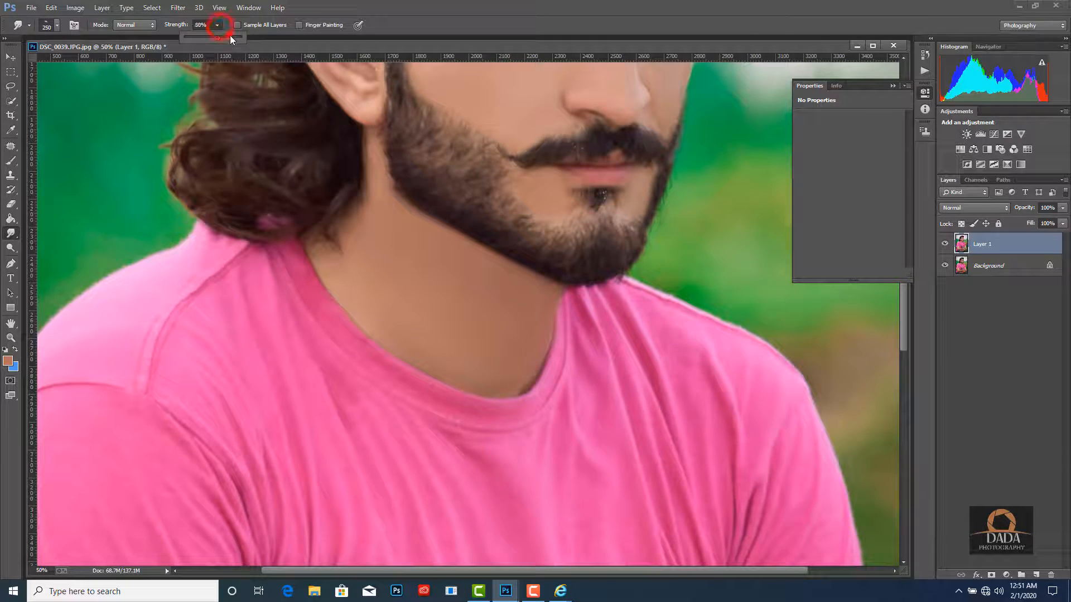
left_click(451, 94)
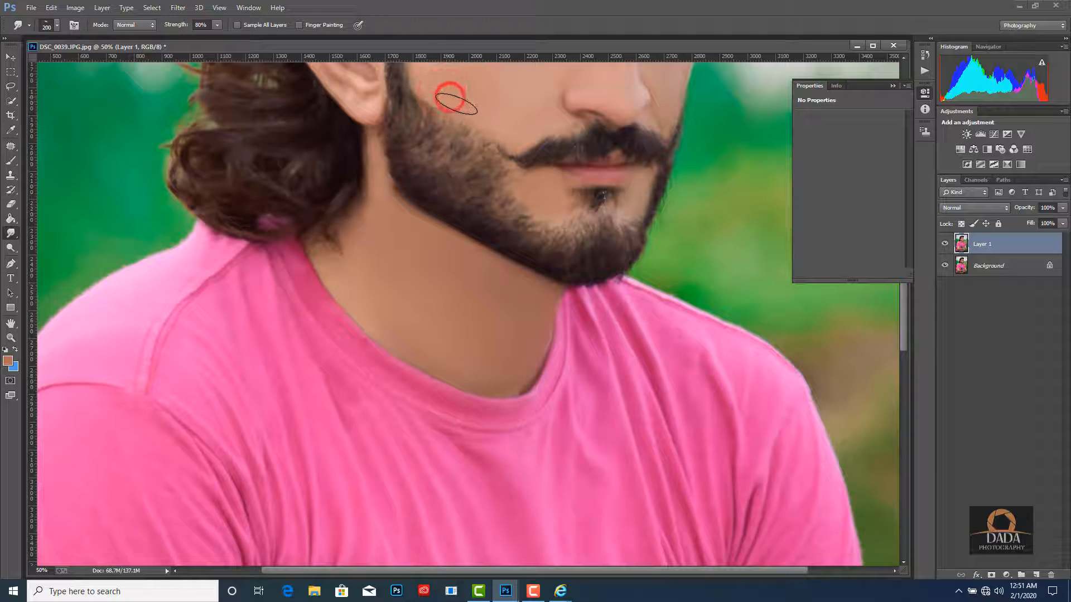
left_click(459, 104)
left_click(470, 107)
left_click(478, 113)
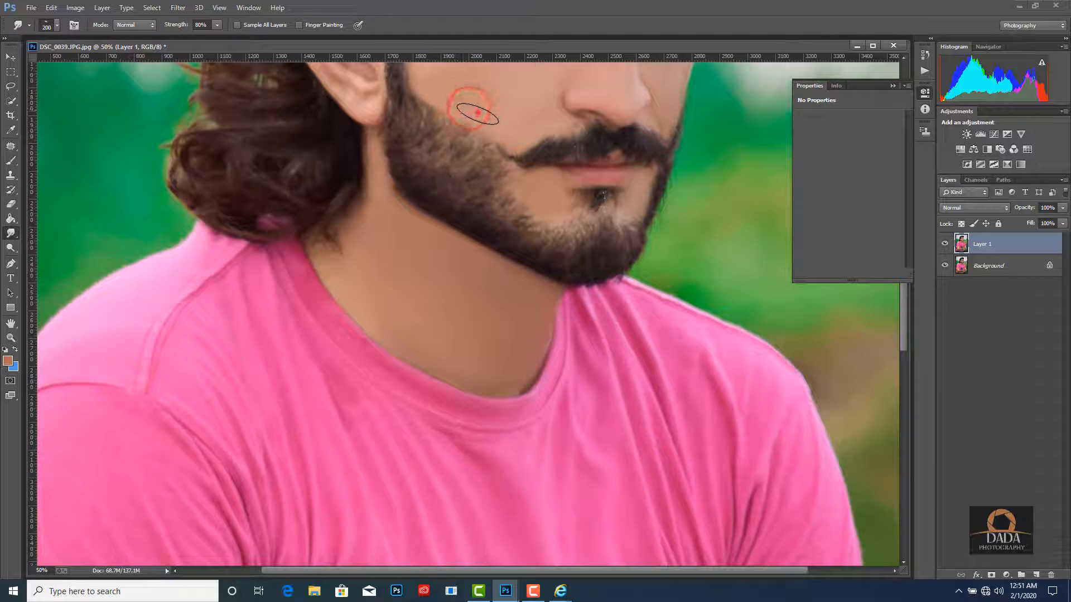
left_click(497, 114)
left_click(503, 121)
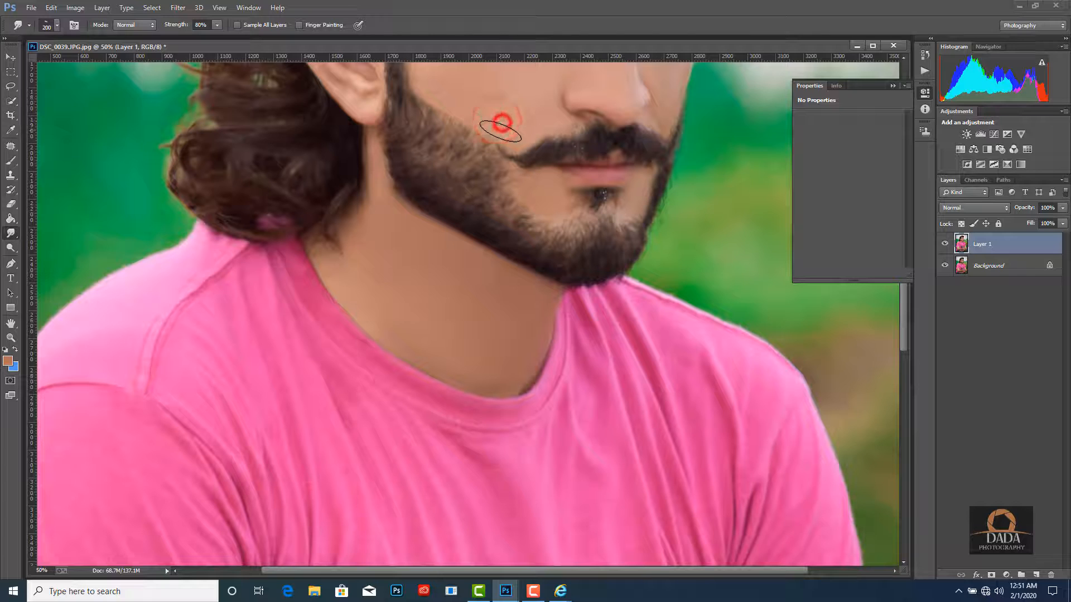
left_click(469, 103)
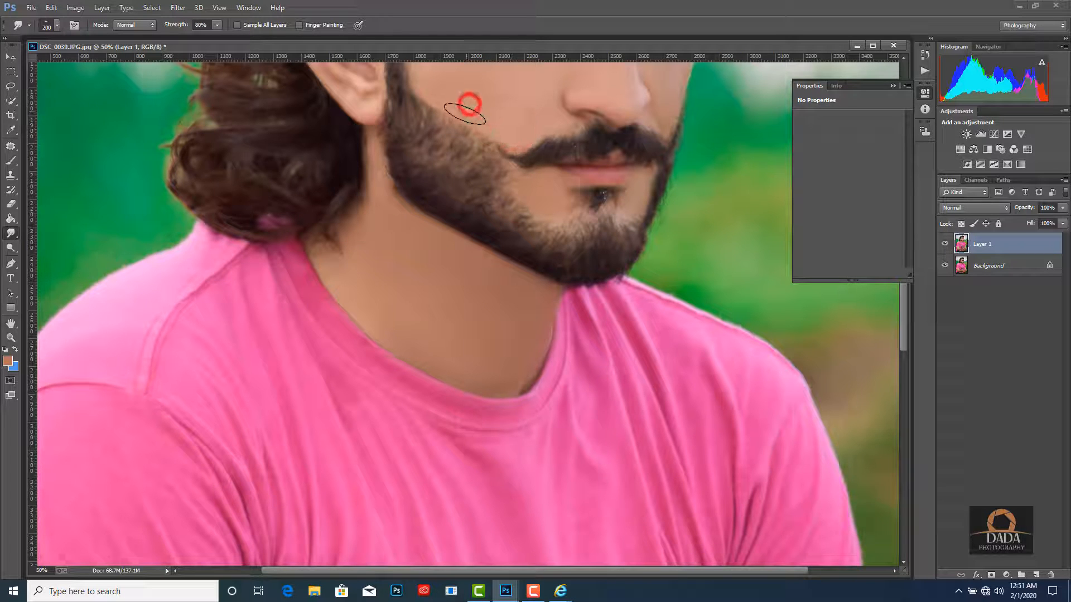
left_click(459, 106)
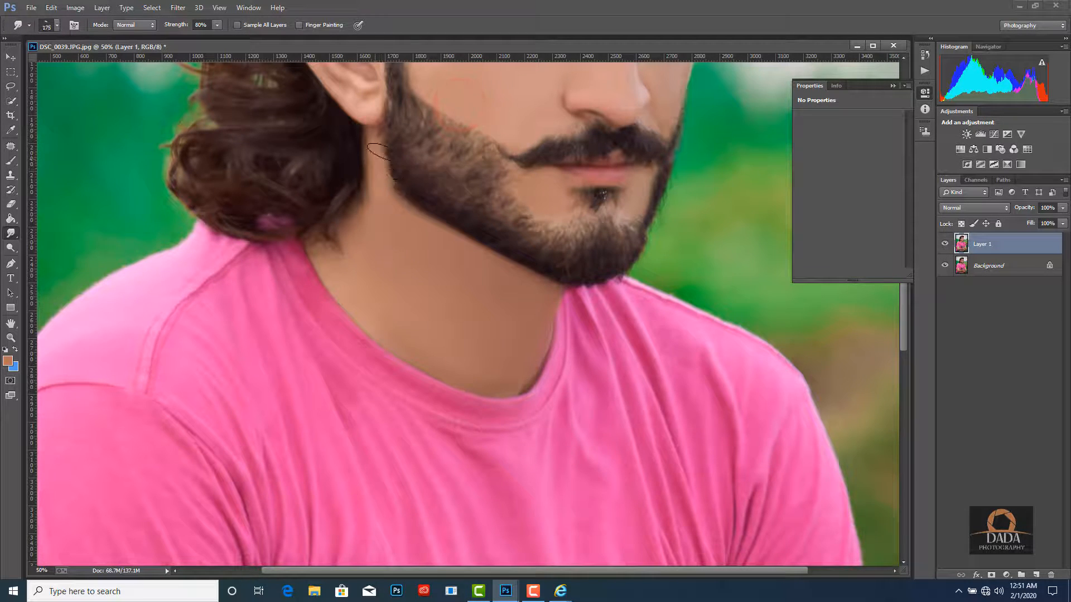
- Angle the 175 px Smudge tip to follow the beard line and smooth the skin below the ear and under the jaw
right_click(401, 149)
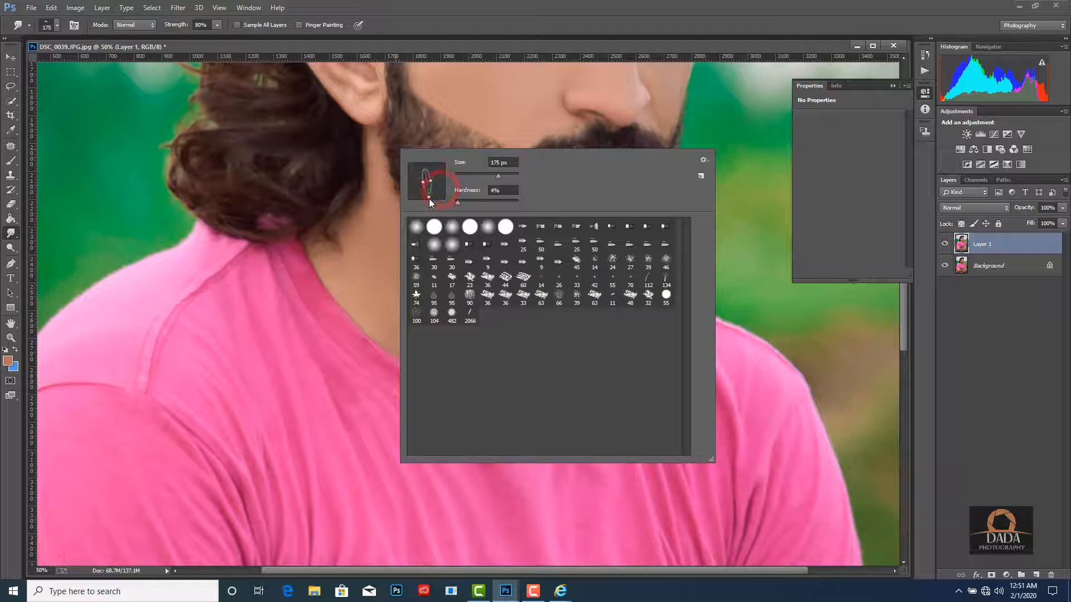
left_click(376, 166)
mouse_move(378, 156)
left_mouse_down()
mouse_move(372, 179)
mouse_move(385, 180)
left_mouse_up()
right_click(415, 244)
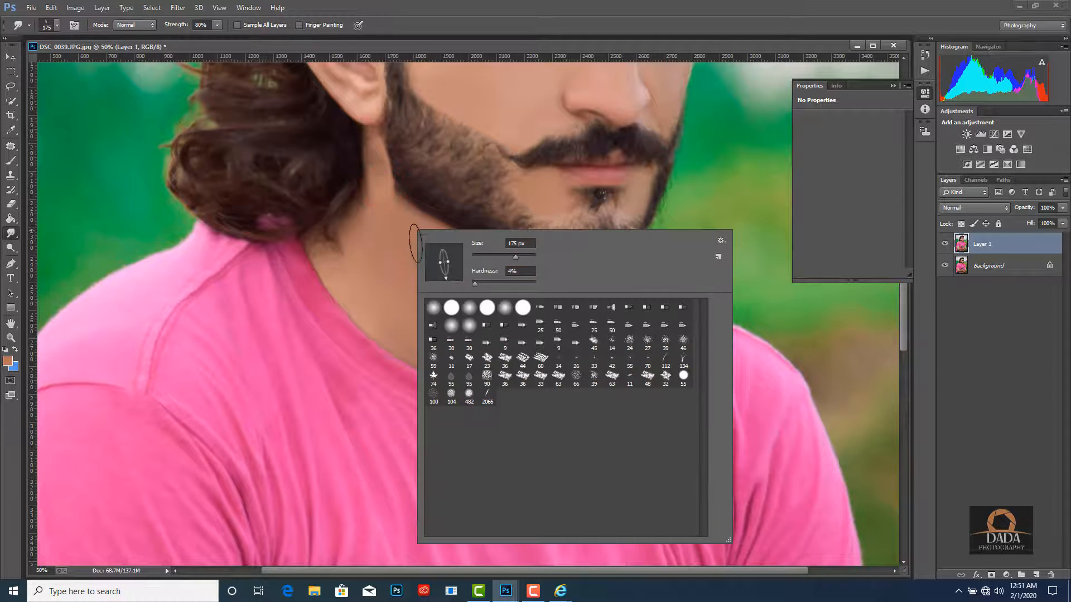
mouse_move(407, 217)
left_mouse_down()
mouse_move(401, 210)
mouse_move(442, 234)
mouse_move(430, 248)
mouse_move(441, 258)
left_mouse_up()
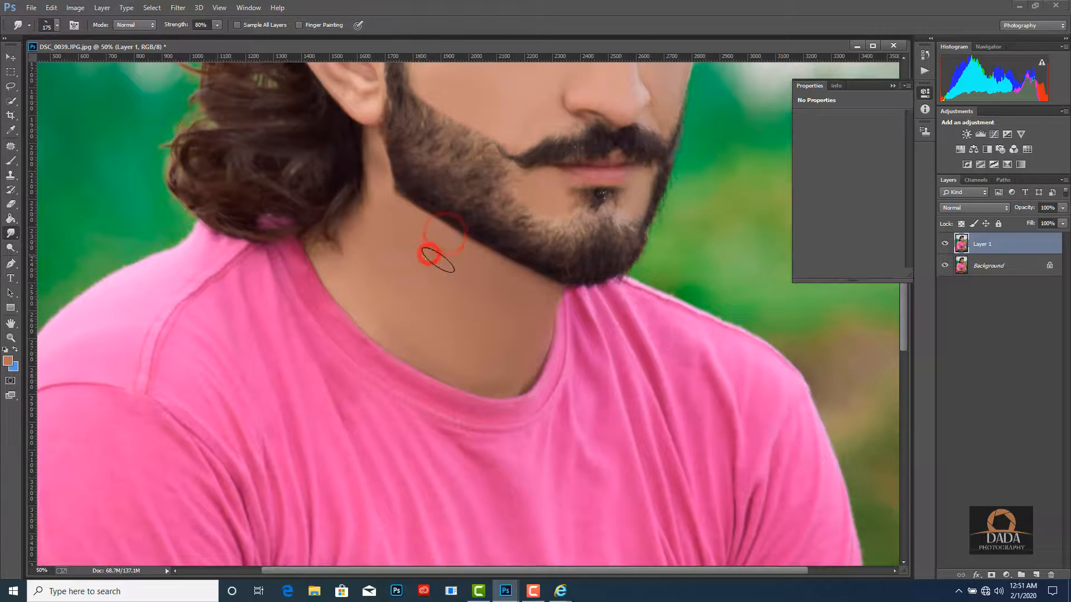
- Turn the 175 px Smudge tip upright and smooth the skin below the earlobe and beside the sideburn
key("ctrl+minus")
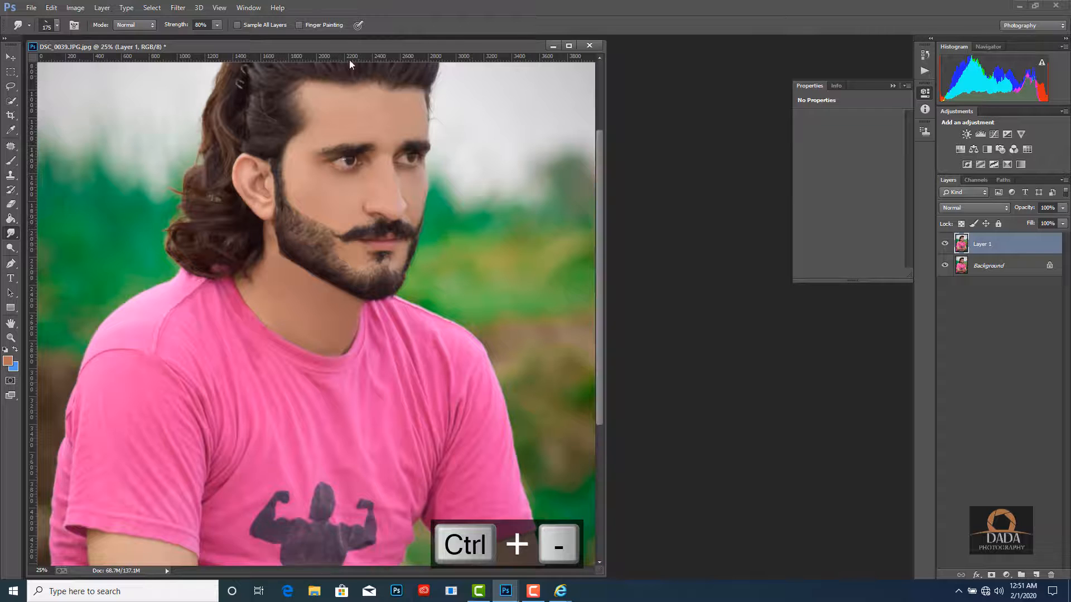
left_click_drag(351, 46, 388, 55)
right_click(341, 204)
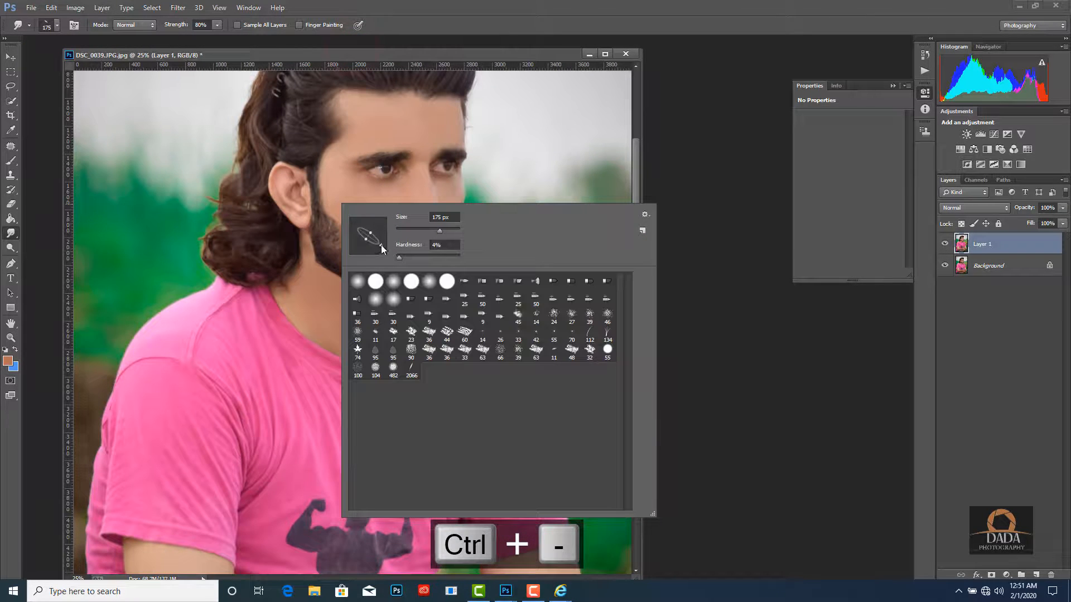
left_click(304, 235)
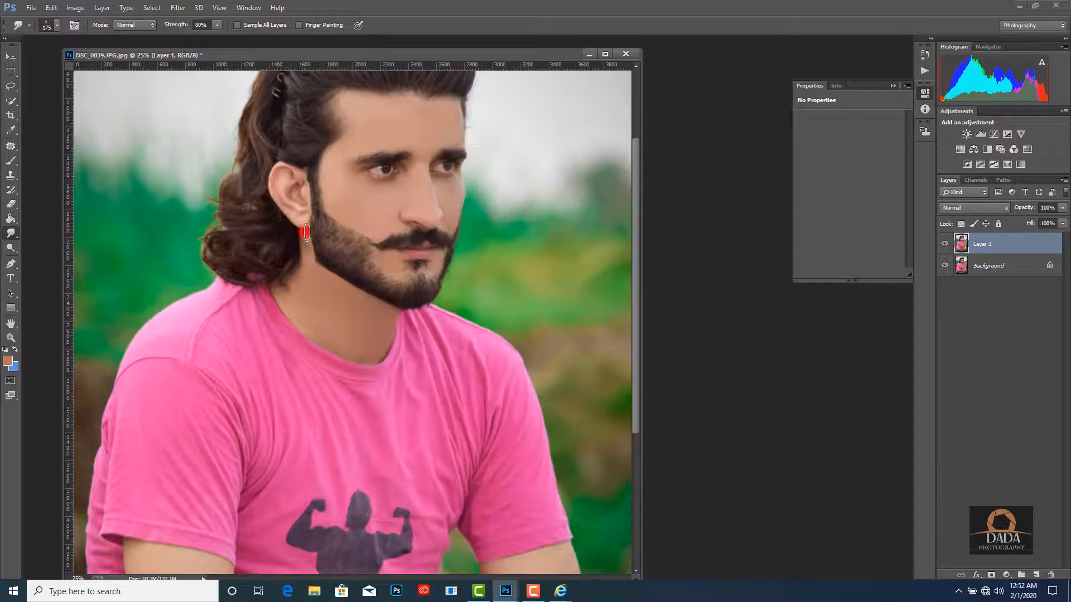
mouse_move(310, 239)
left_mouse_down()
mouse_move(307, 226)
mouse_move(304, 244)
mouse_move(336, 207)
mouse_move(322, 184)
mouse_move(352, 173)
mouse_move(323, 180)
mouse_move(349, 185)
mouse_move(323, 173)
mouse_move(326, 188)
left_mouse_up()
left_click(305, 242)
left_click(328, 192)
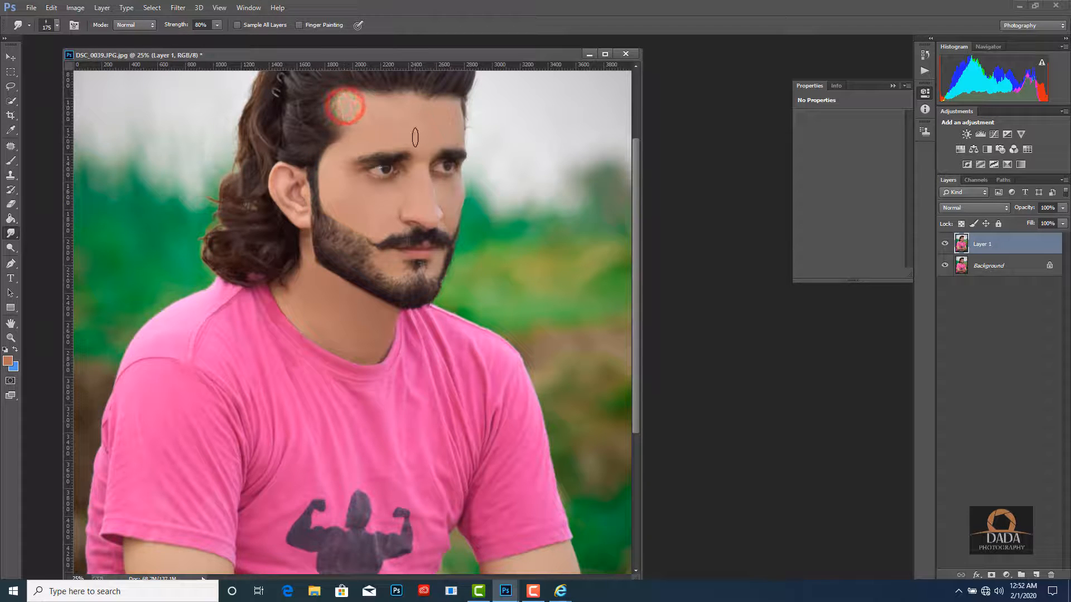
- Merge all visible layers into one and duplicate the merged layer
key("ctrl+minus")
left_click_drag(297, 39, 297, 52)
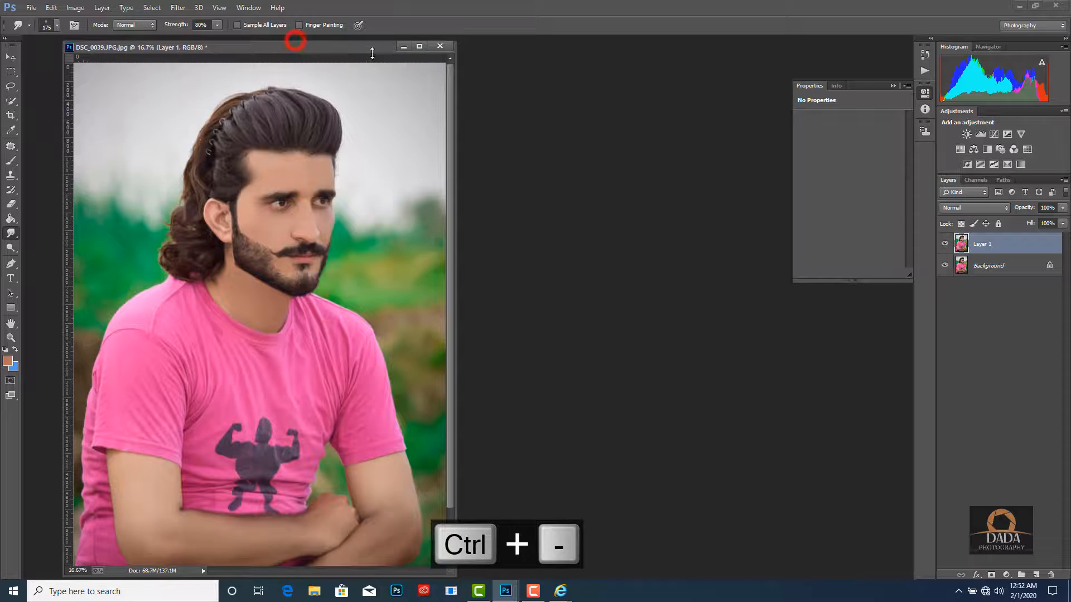
right_click(993, 248)
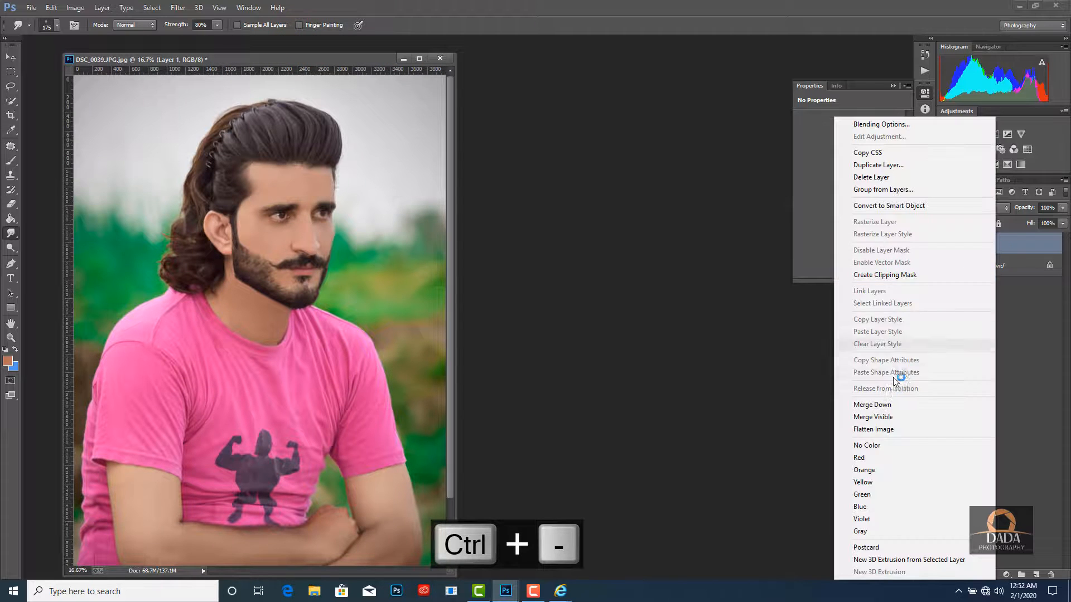
left_click(886, 417)
left_click_drag(279, 58, 501, 72)
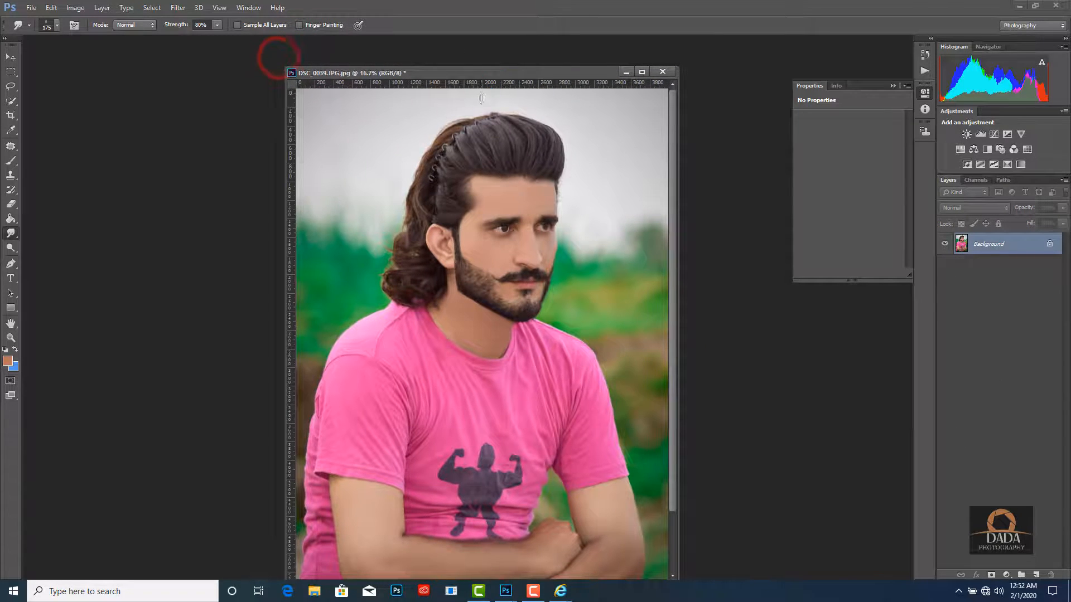
key("ctrl+j")
- Lasso the patchy beard area on the cheek just below the moustache's end
key("ctrl+equal")
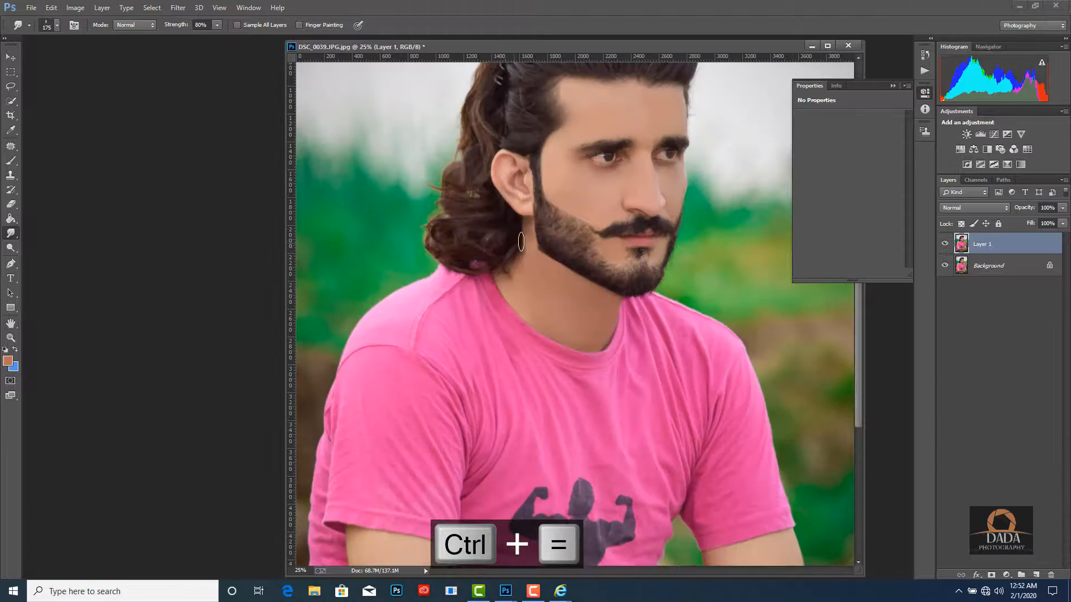
left_click_drag(525, 219, 491, 258)
key("ctrl+equal")
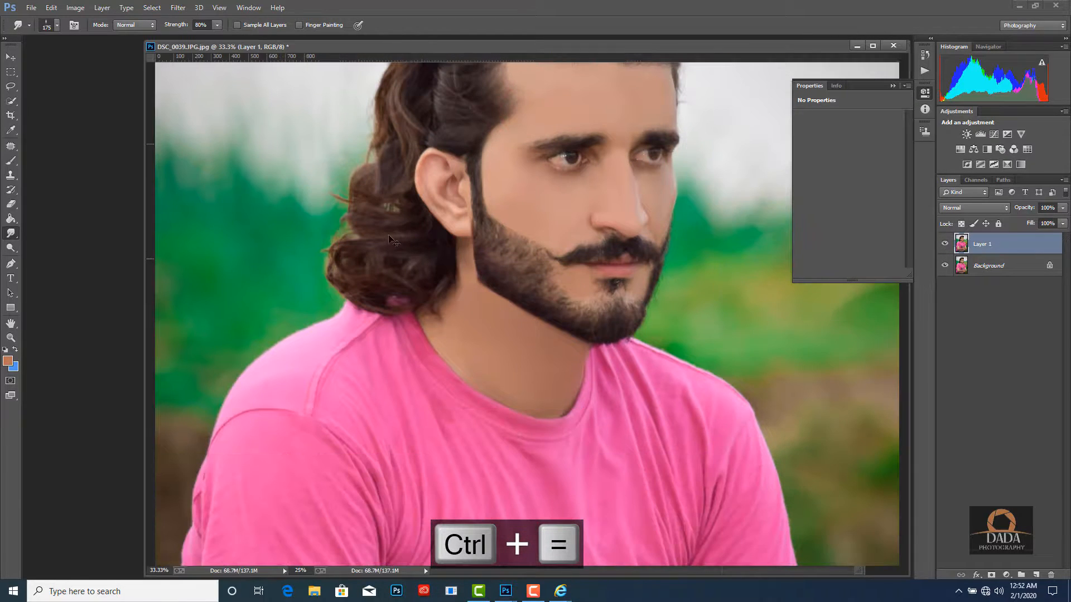
left_click_drag(382, 246, 388, 257)
key("ctrl+equal")
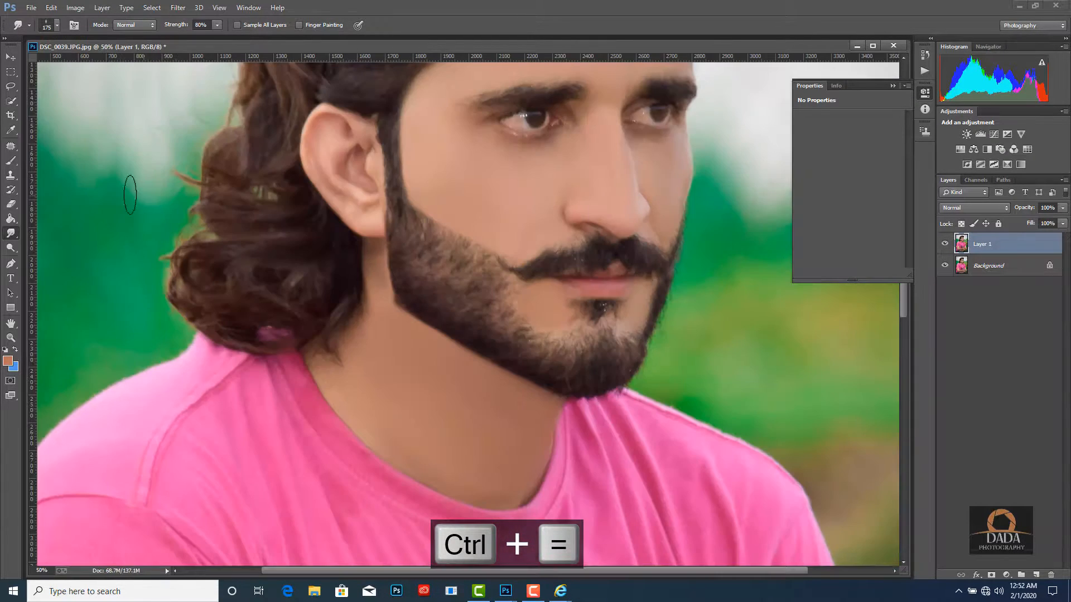
left_click(11, 87)
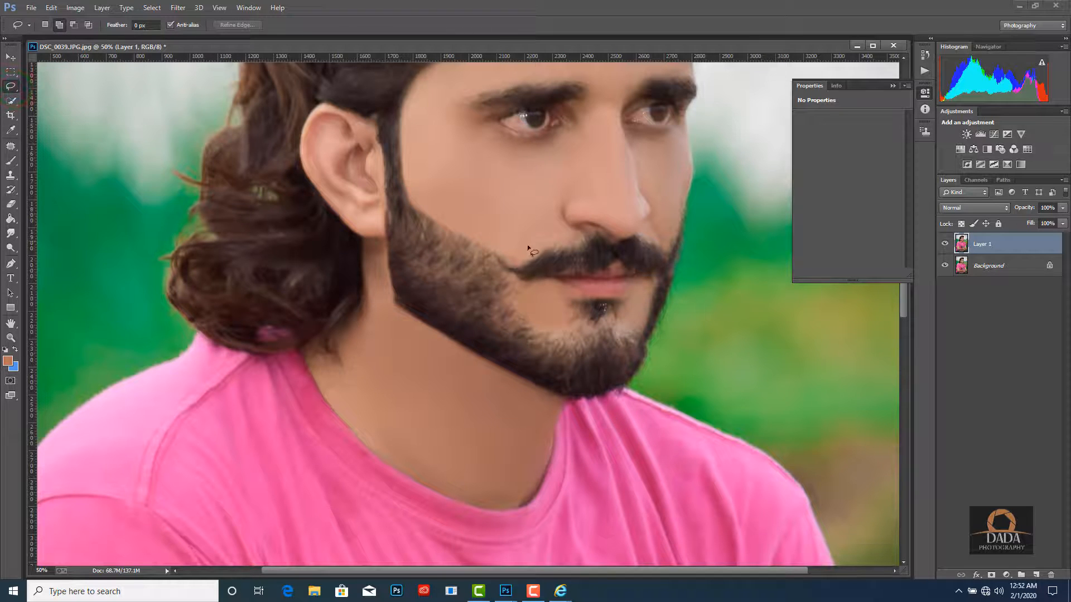
mouse_move(530, 298)
left_mouse_down()
mouse_move(530, 308)
mouse_move(536, 292)
left_mouse_up()
left_click(536, 292)
key("ctrl+z")
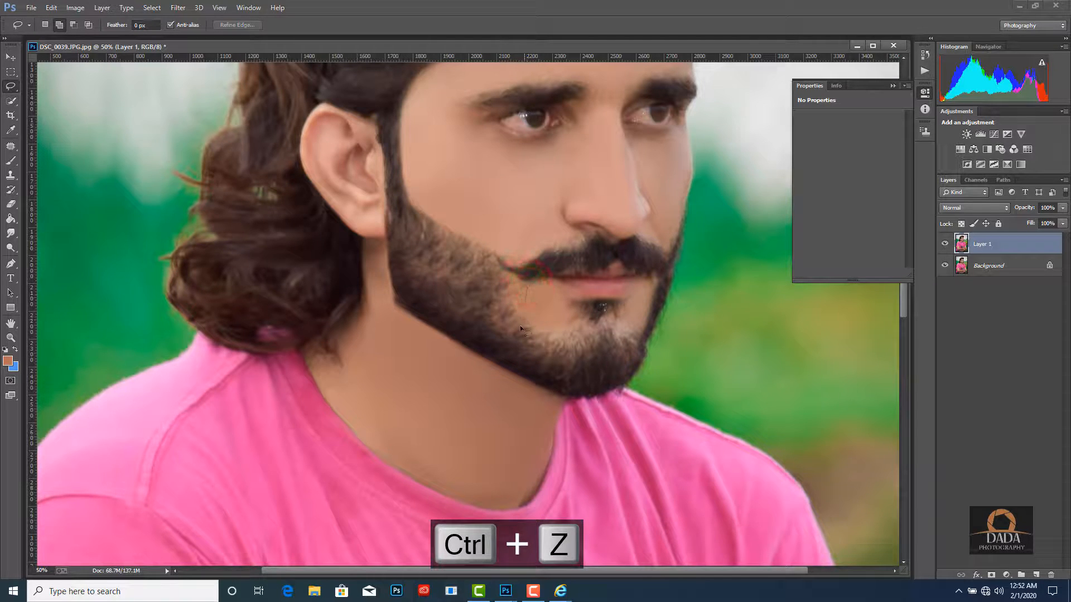
left_click_drag(517, 276, 521, 282)
- Try to clone beard texture inside the lassoed patch with a 70 px Clone Stamp at 76% opacity, and drop the selection
key("s")
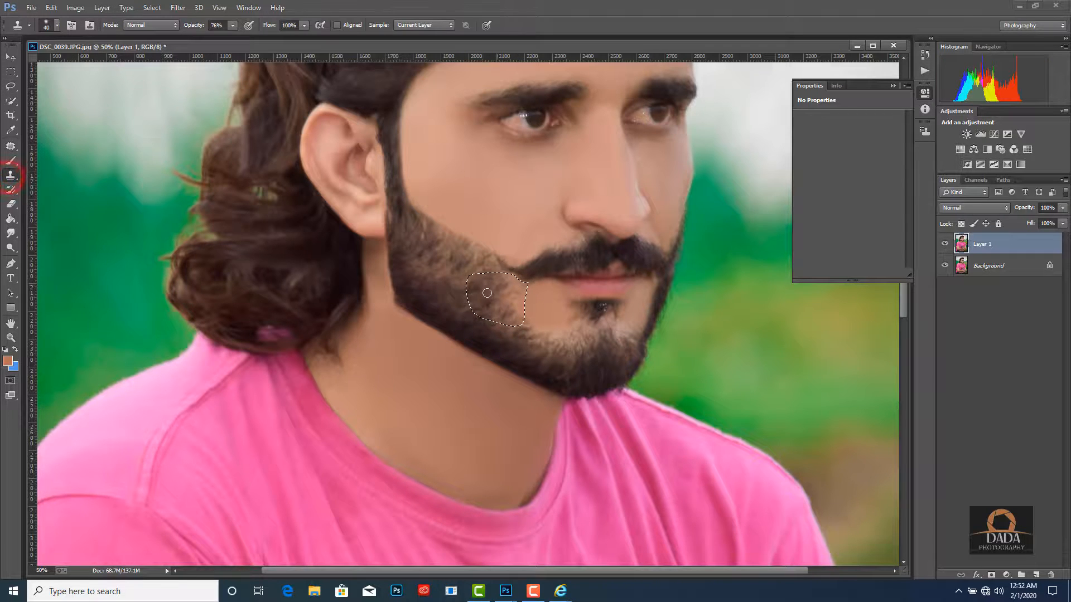
key("bracketright")
key("bracketright")
key("bracketright")
left_click(507, 288)
left_click(543, 235)
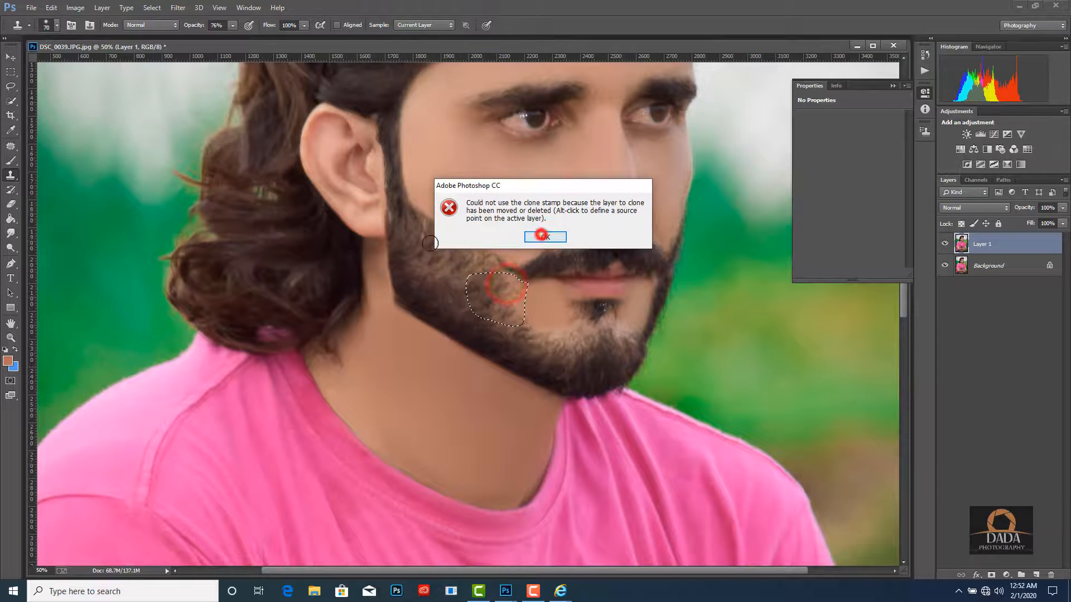
left_click(500, 286)
left_click(545, 234)
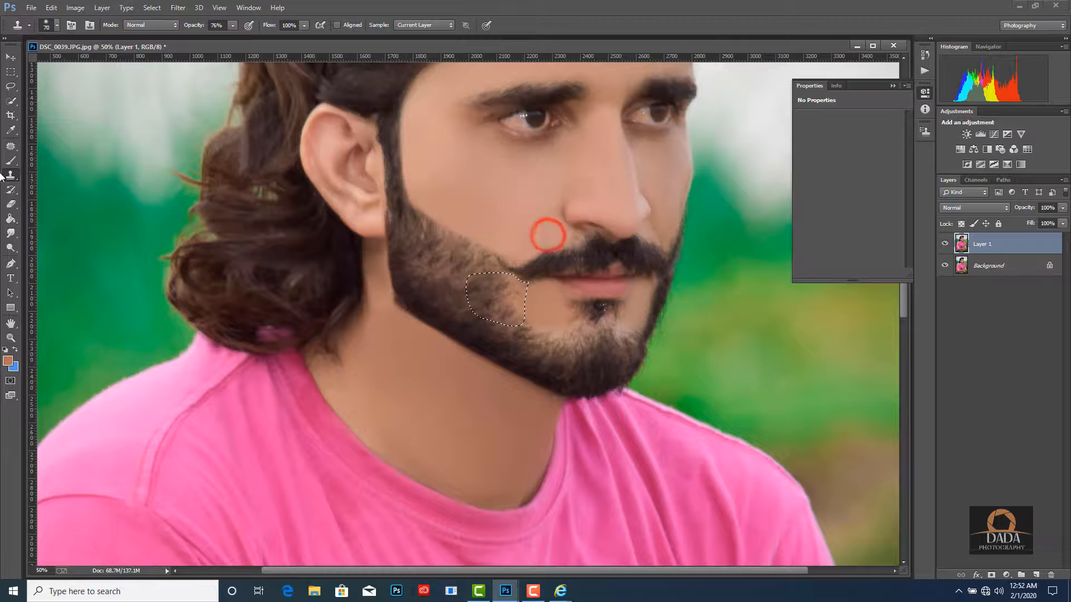
key("ctrl+equal")
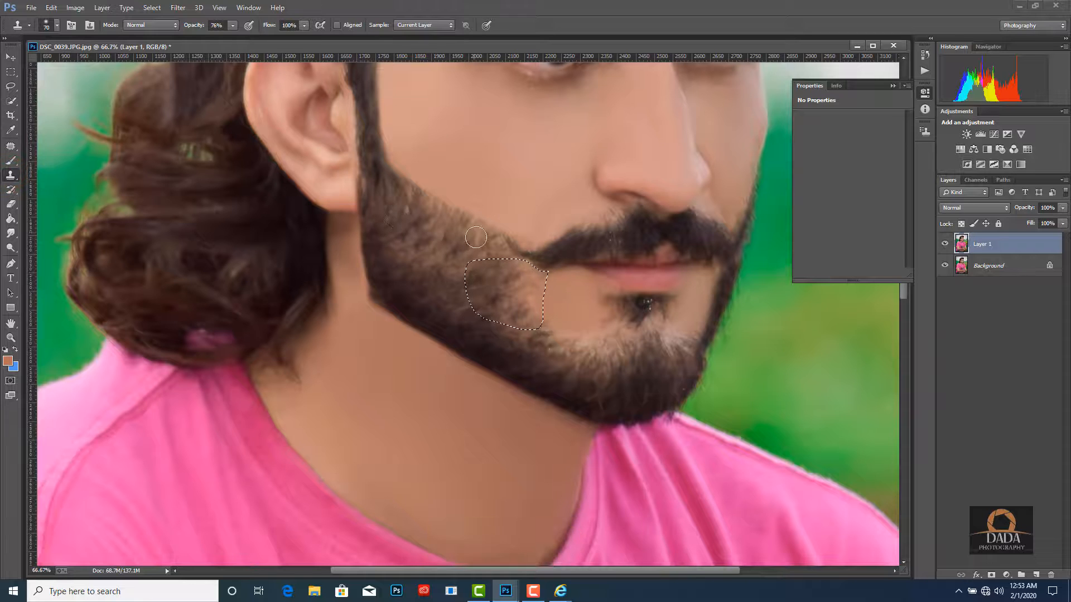
left_click(522, 285)
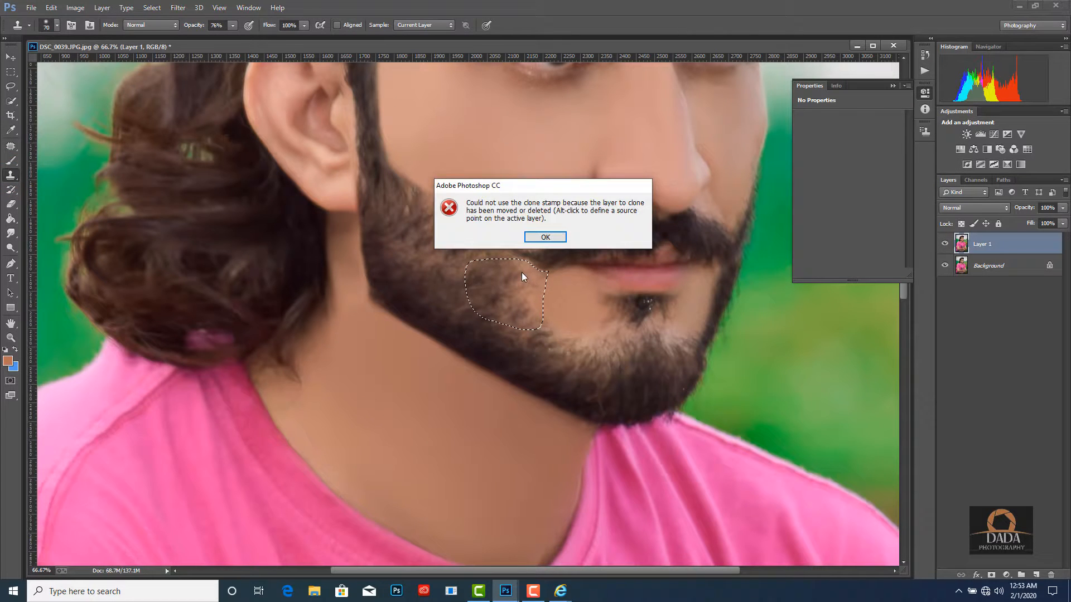
left_click(537, 232)
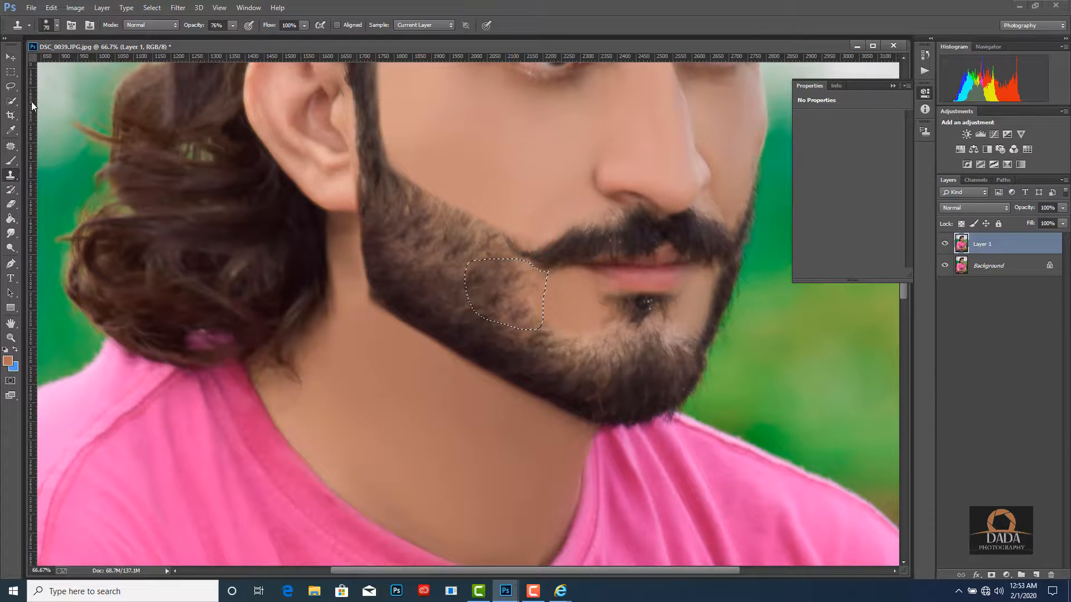
key("ctrl+d")
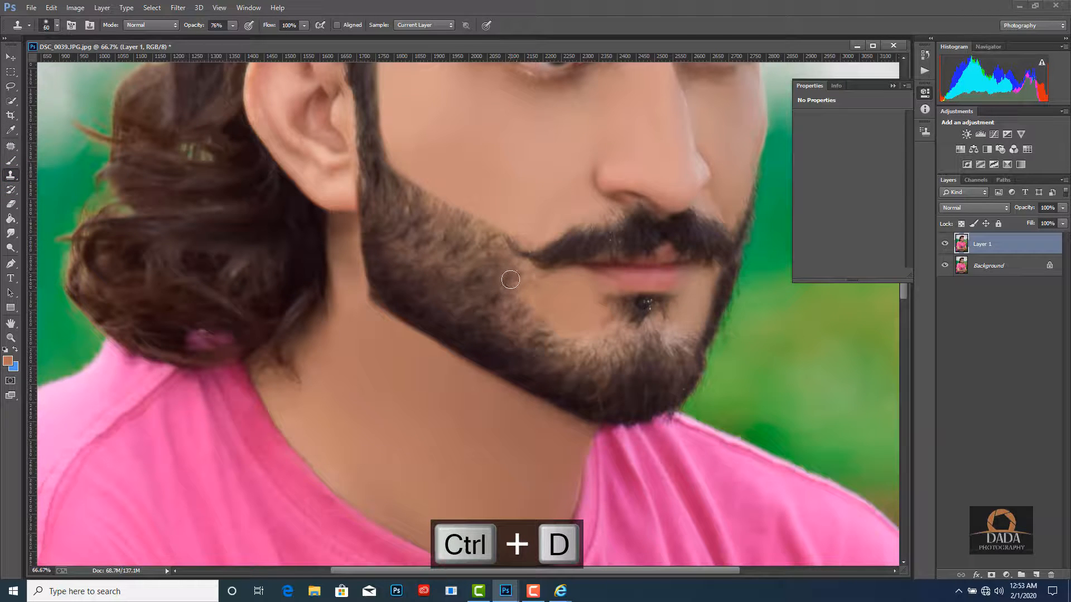
- Close the stray browser window and fill the thin beard below the moustache's end with a 60 px Clone Stamp
left_click(527, 275, "alt")
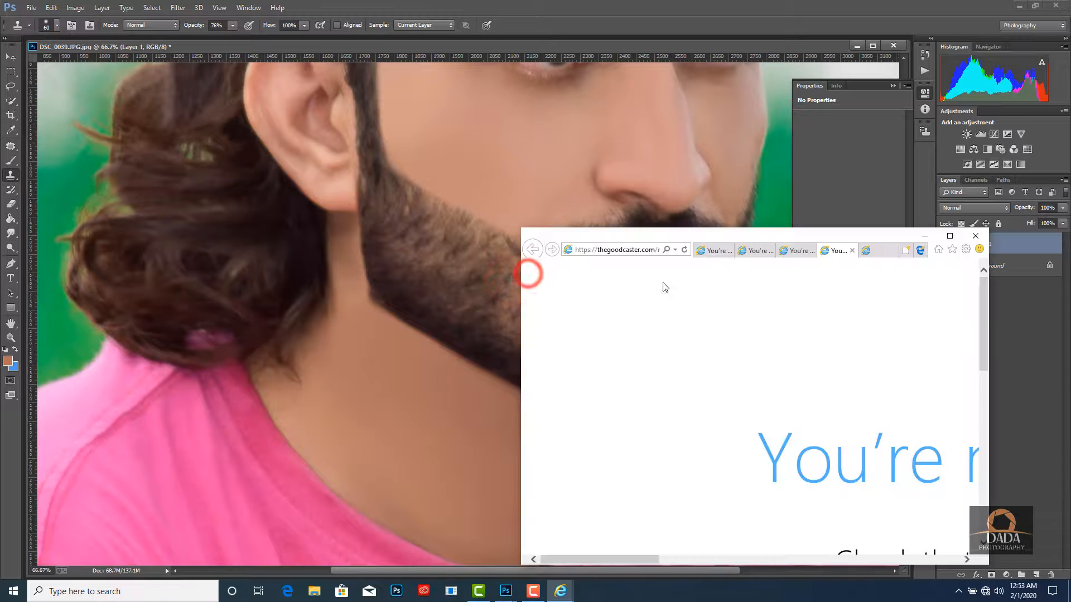
left_click(975, 235)
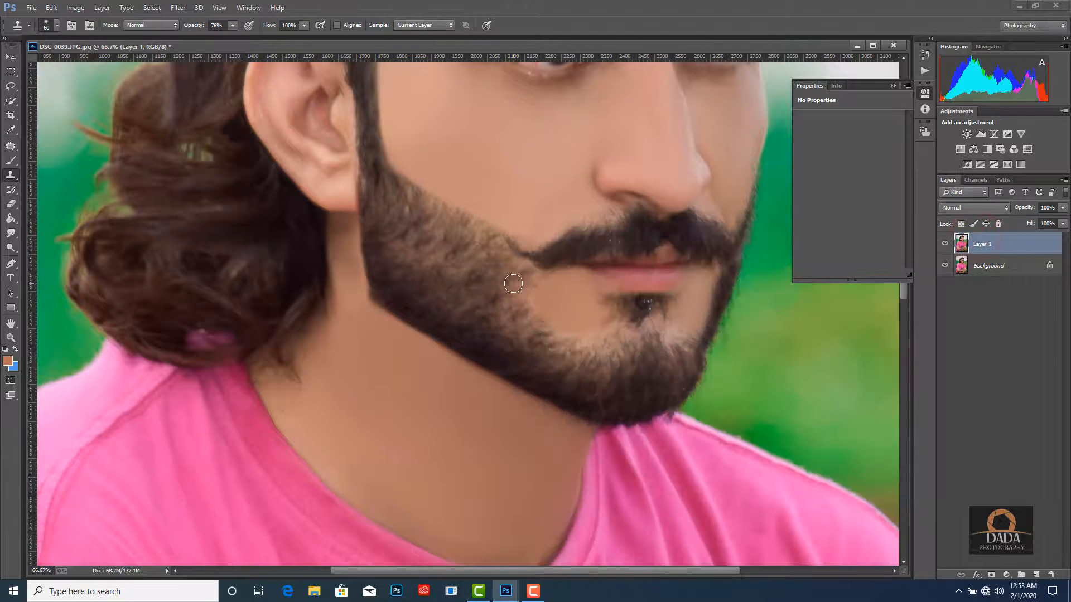
left_click(530, 279)
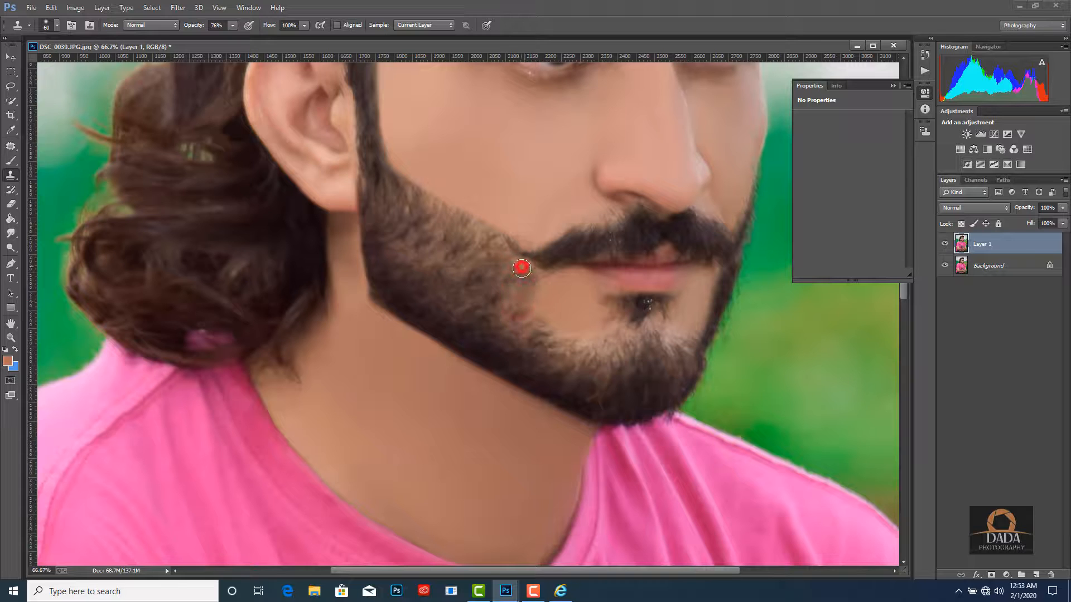
mouse_move(521, 269)
left_mouse_down()
mouse_move(514, 256)
mouse_move(511, 287)
left_mouse_up()
left_click(506, 292, "alt")
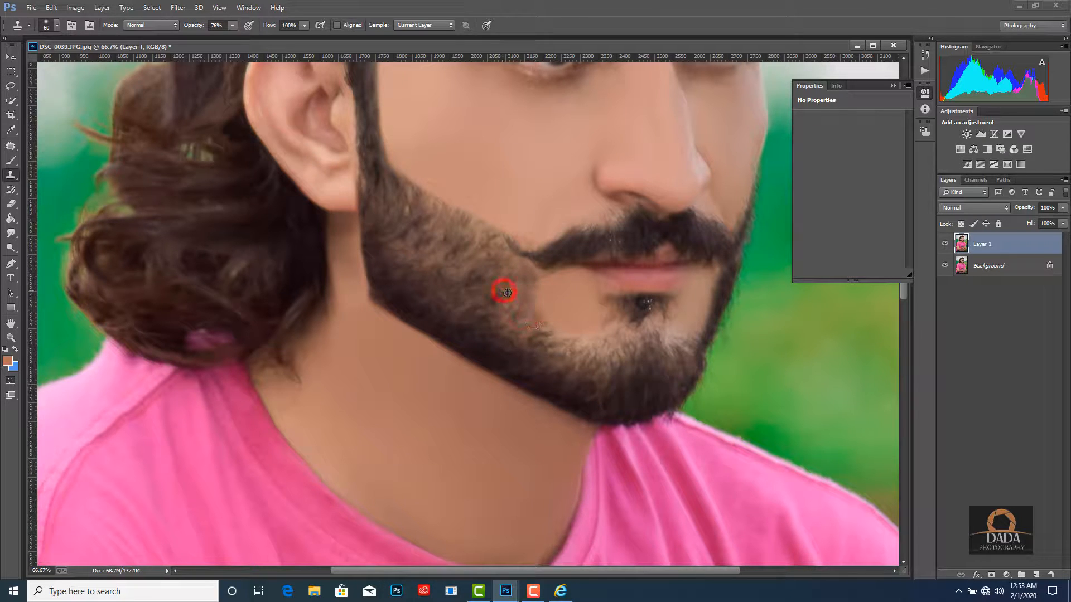
left_click(509, 300)
- Touch up the beard's inner edge between cheek and chin with a 40 px Clone Stamp at 76% opacity, undoing a misplaced stamp
key("ctrl+minus")
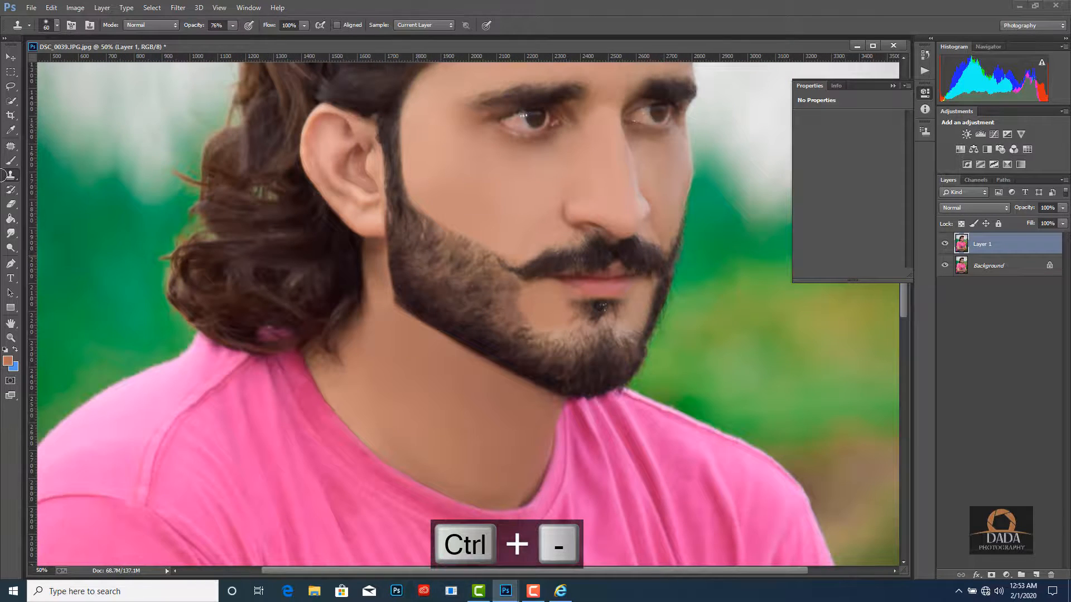
left_click(11, 176)
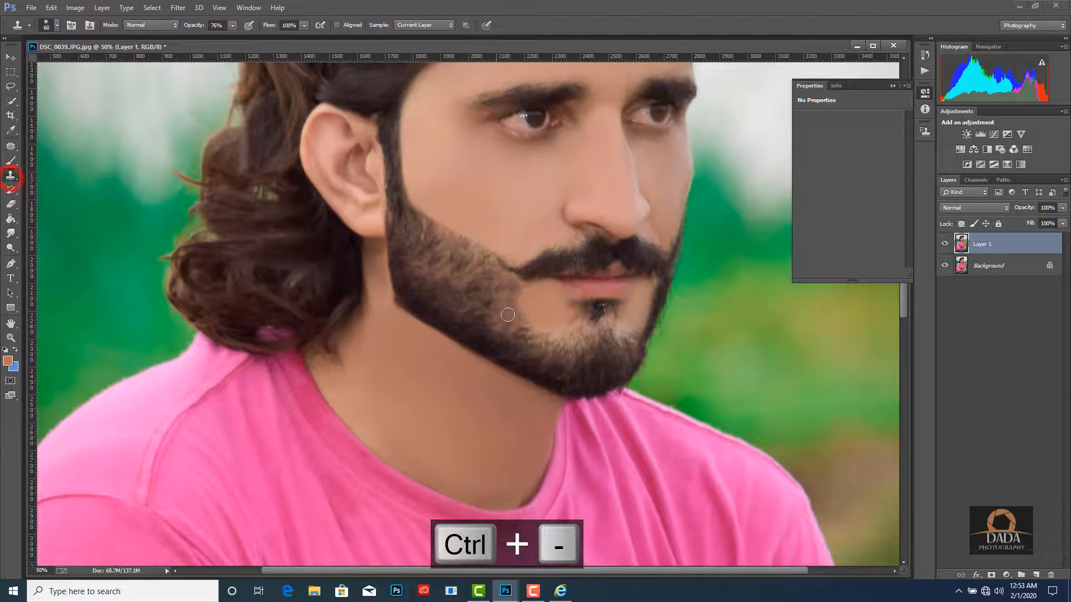
left_click(537, 314)
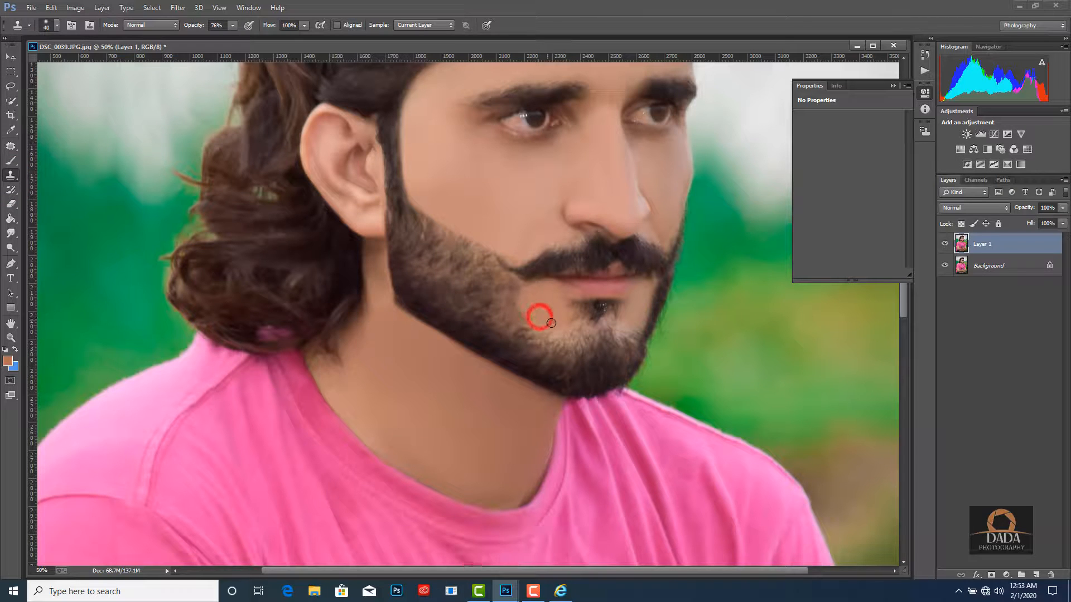
left_click(557, 328)
key("ctrl+z")
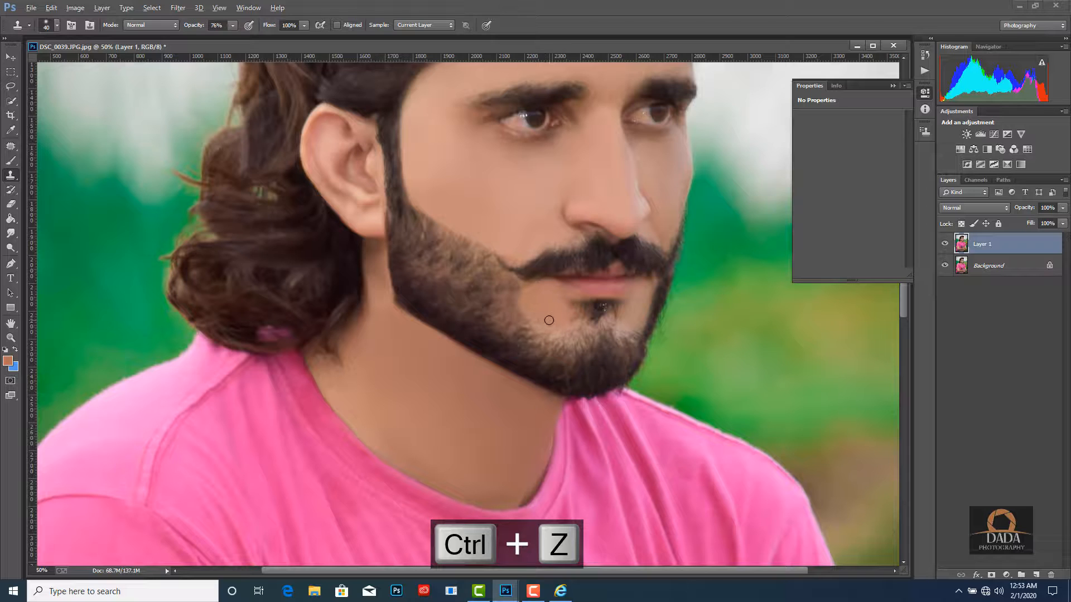
left_click(544, 321)
left_click(528, 315)
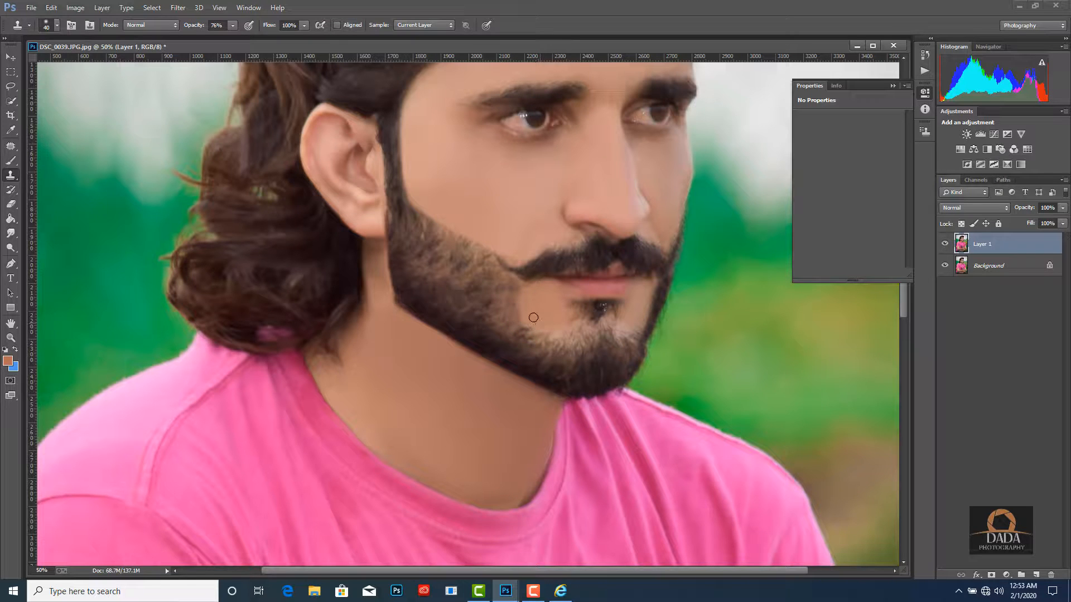
- Merge the retouched layer with the background using Merge Visible and duplicate the result
key("ctrl+minus")
key("ctrl+minus")
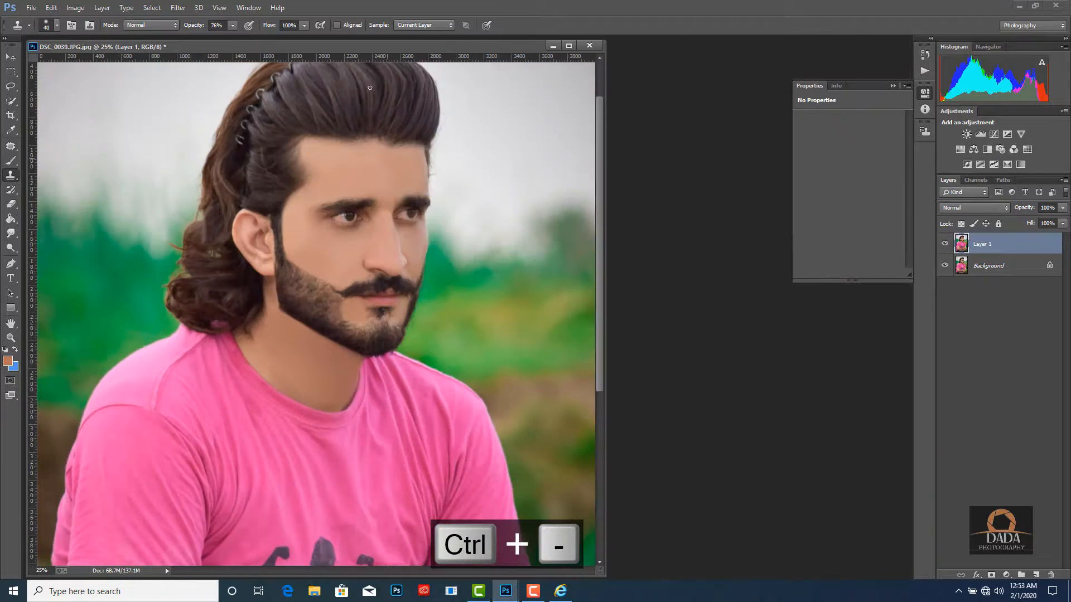
left_click(354, 44)
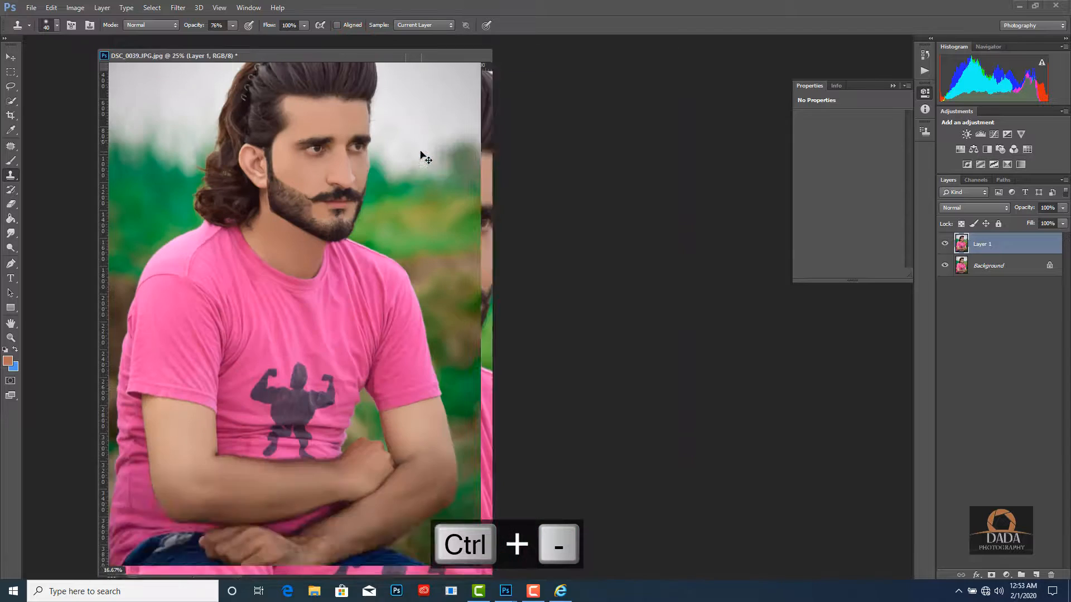
key("ctrl+minus")
left_click_drag(297, 46, 402, 56)
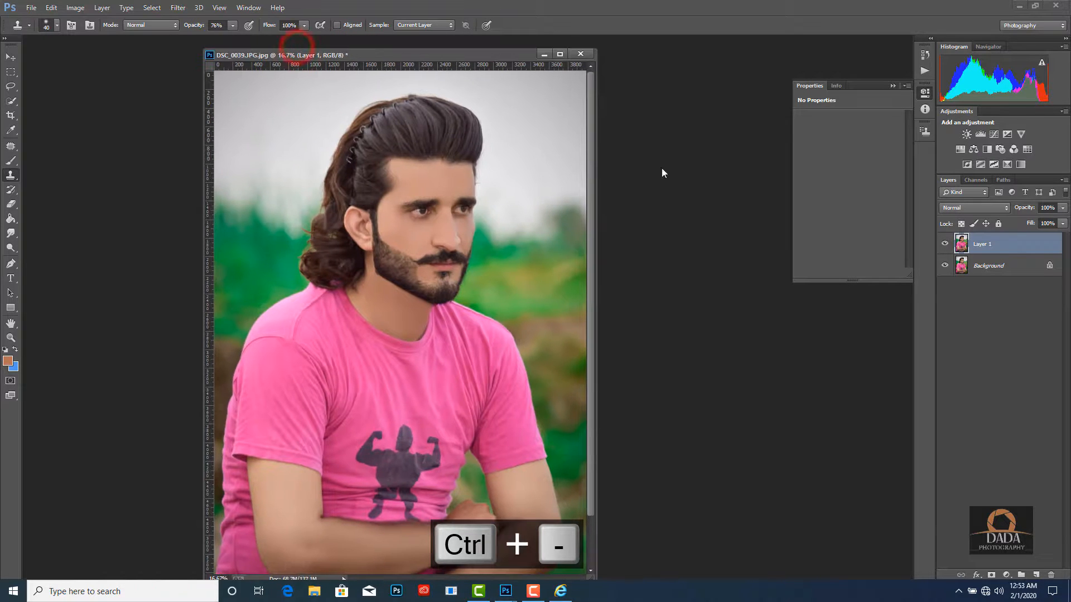
right_click(1003, 247)
left_click(882, 417)
key("ctrl+equal")
key("ctrl+equal")
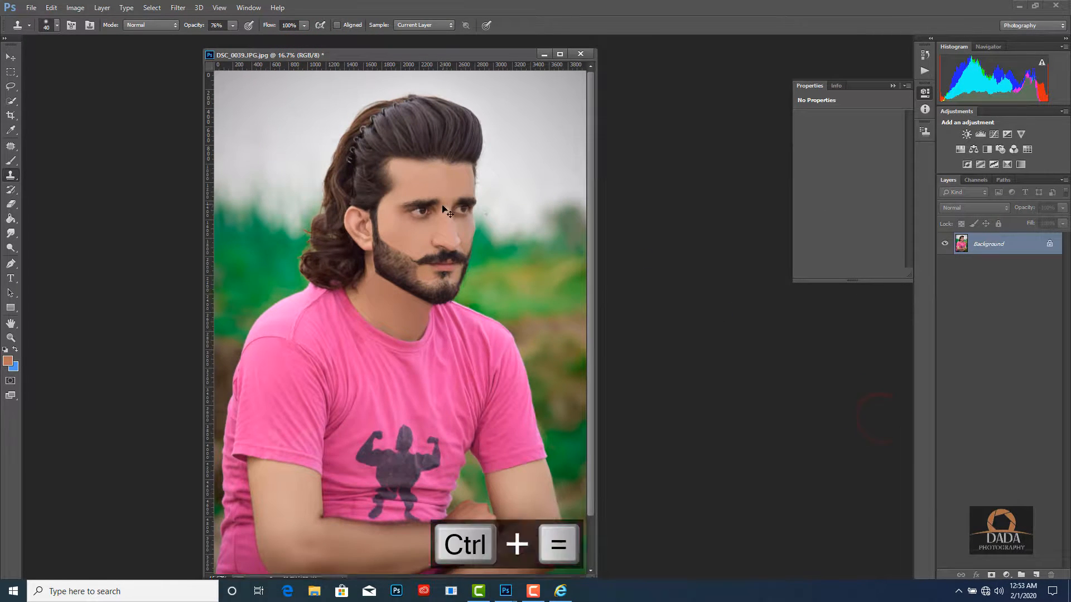
key("ctrl+j")
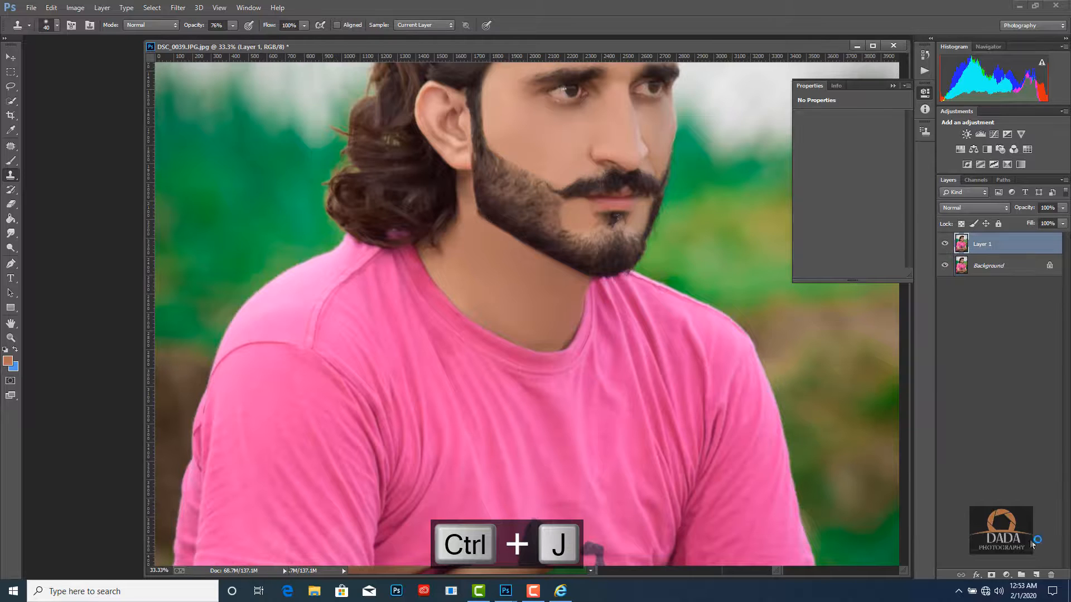
- Add a Levels adjustment layer with the white input at 176 and invert its mask to hide the brightening
left_click(1007, 575)
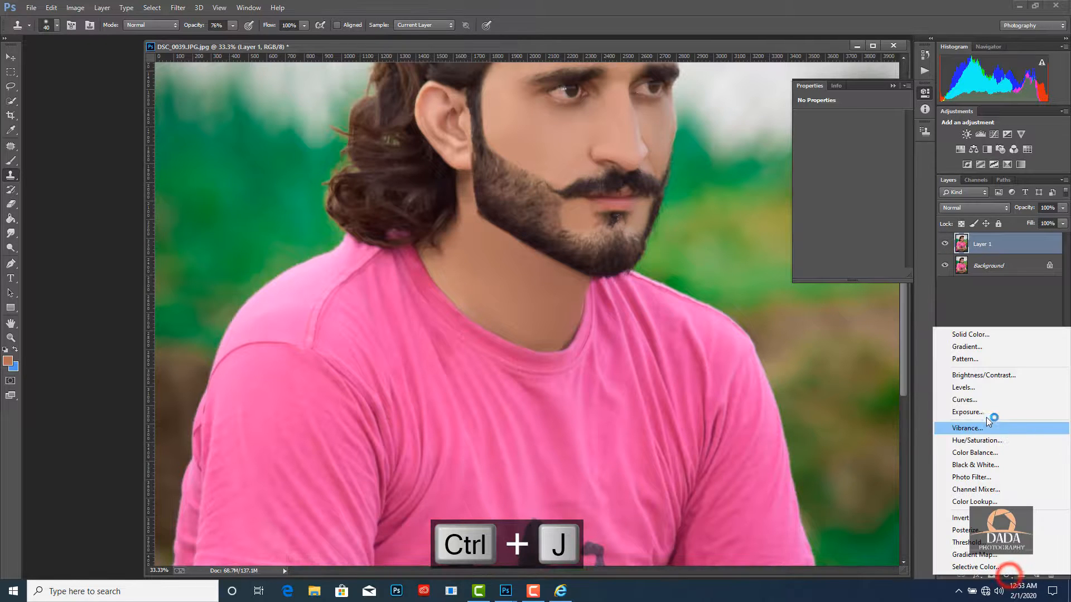
left_click(967, 388)
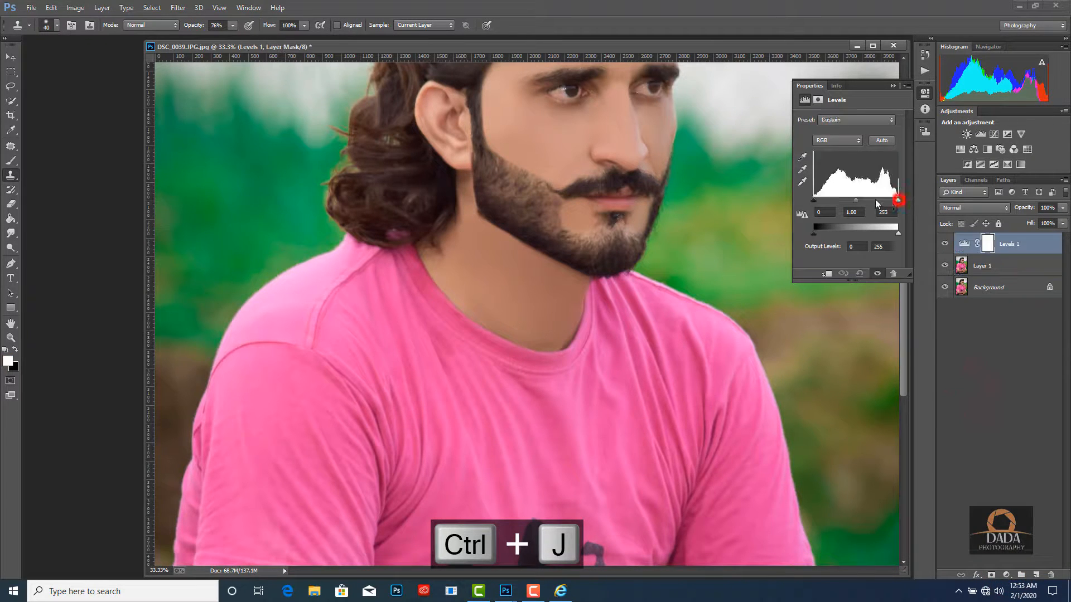
left_click_drag(875, 199, 871, 199)
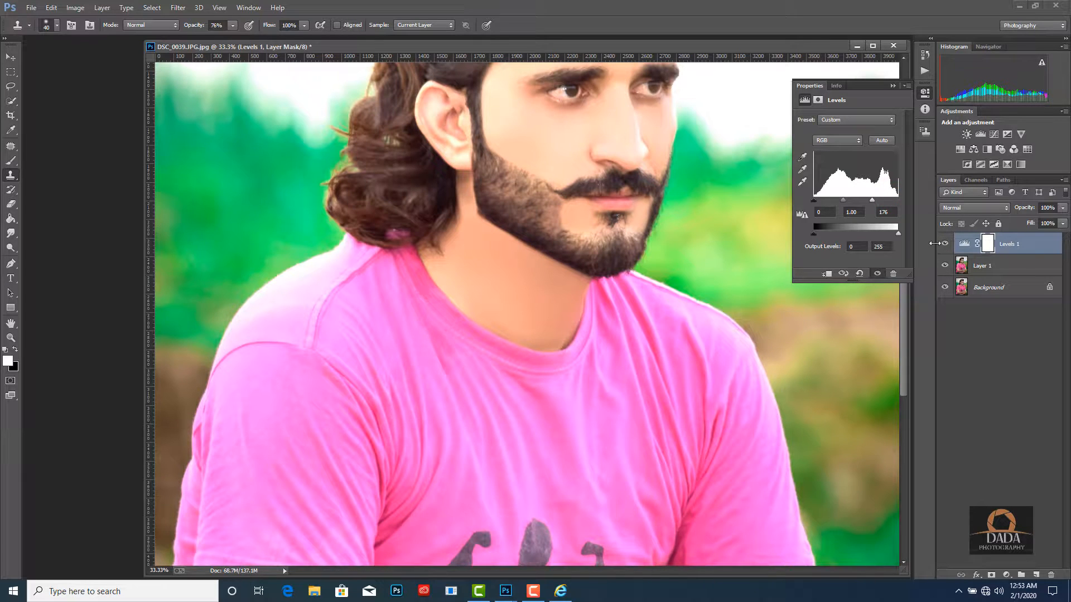
key("ctrl+i")
- Reveal the Levels brightening on the iris of the eye nearer the ear with a 20 px white brush at 100% opacity
left_click(10, 161)
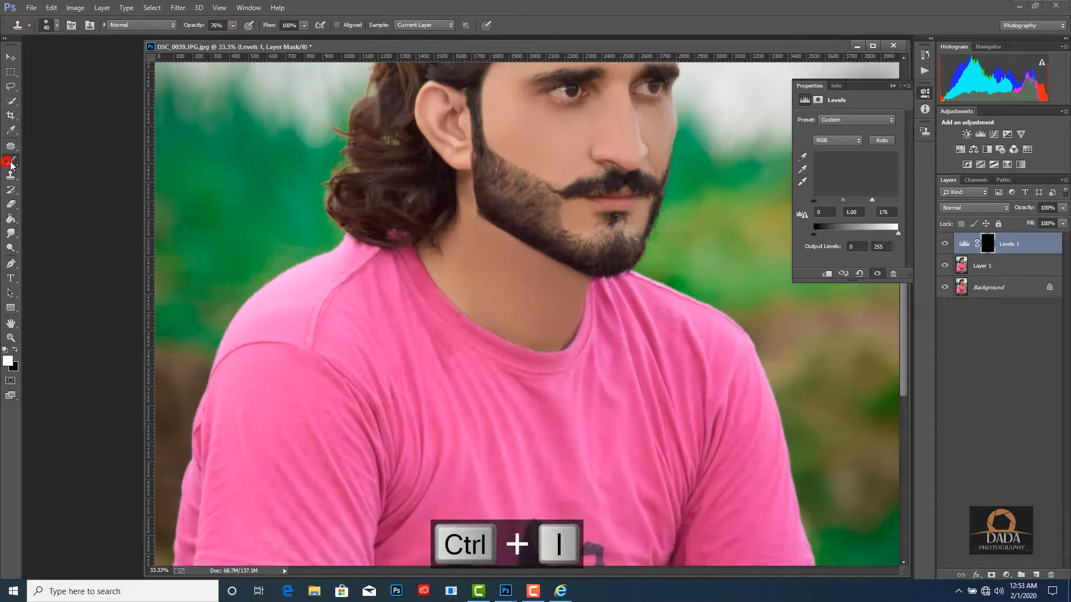
left_click_drag(515, 243, 502, 269)
key("bracketleft")
key("bracketleft")
key("bracketleft")
key("bracketleft")
key("bracketleft")
key("bracketleft")
key("bracketleft")
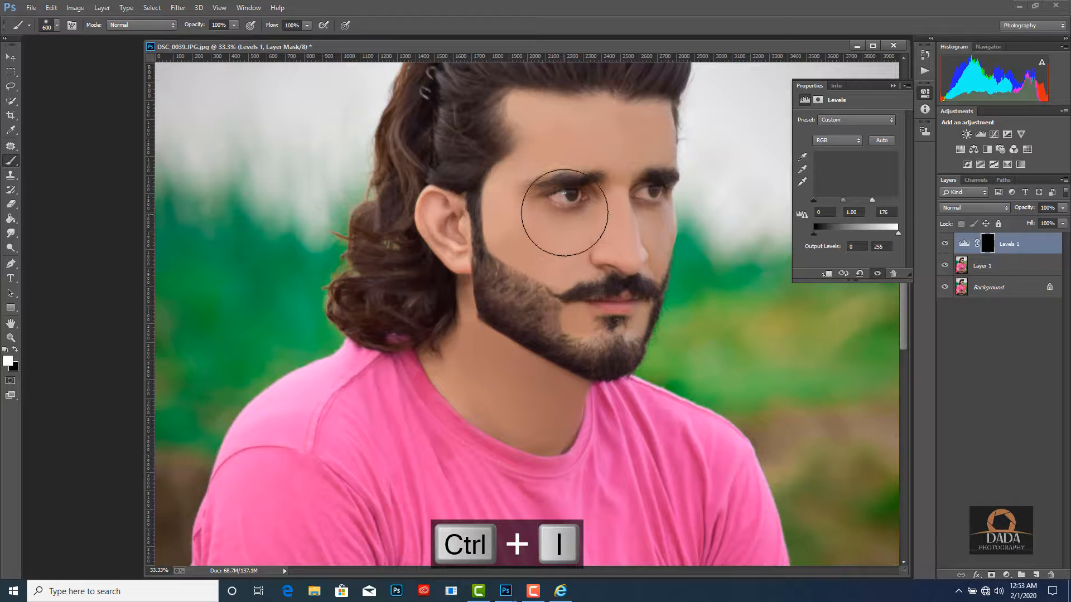
key("bracketleft")
key("bracketleft")
key("bracketleft")
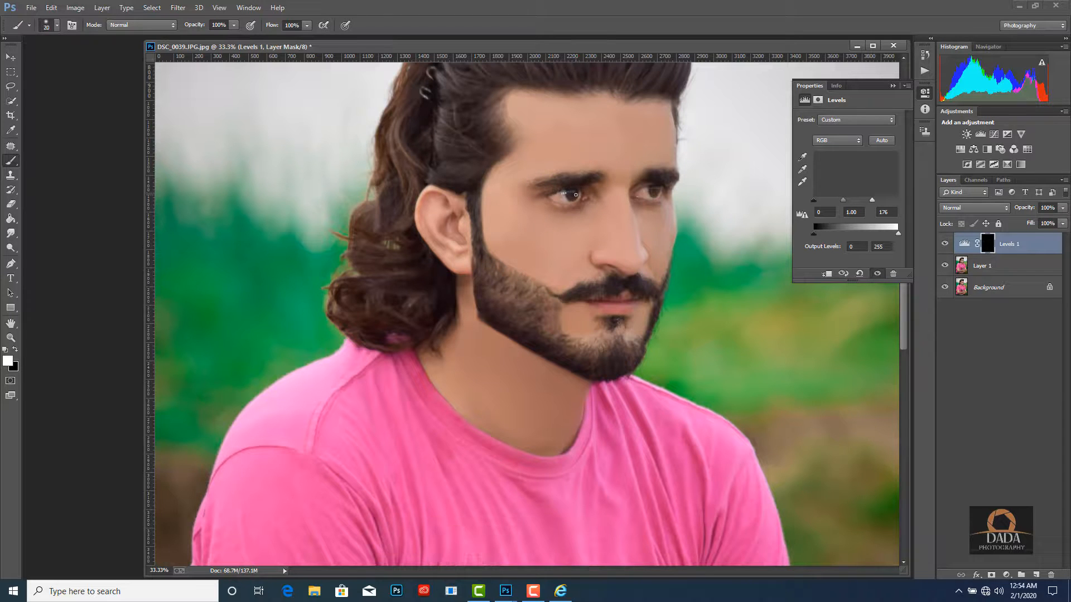
key("ctrl+equal")
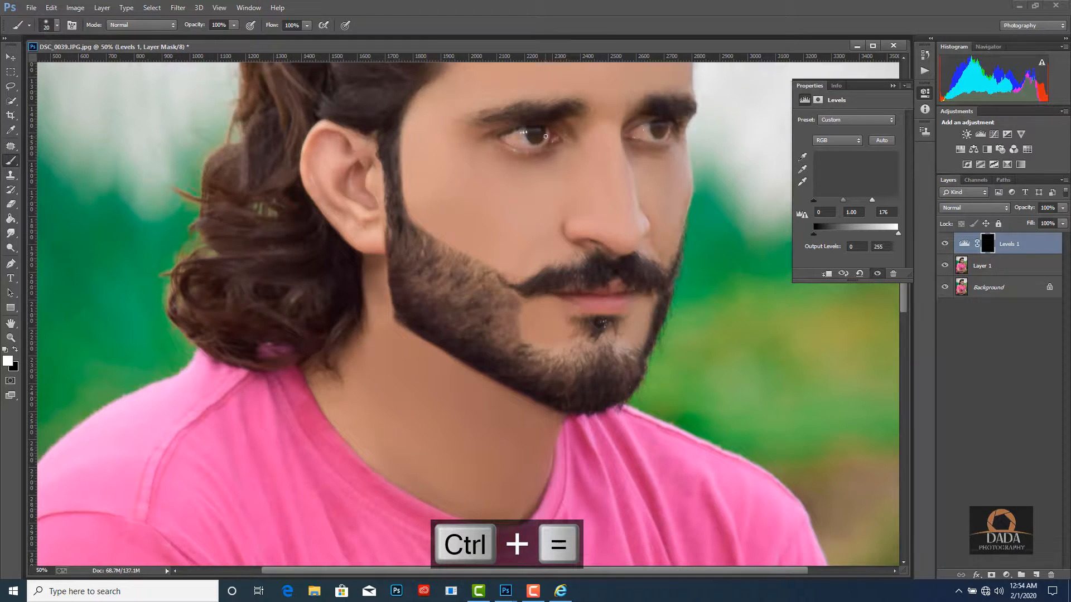
left_click_drag(543, 133, 536, 139)
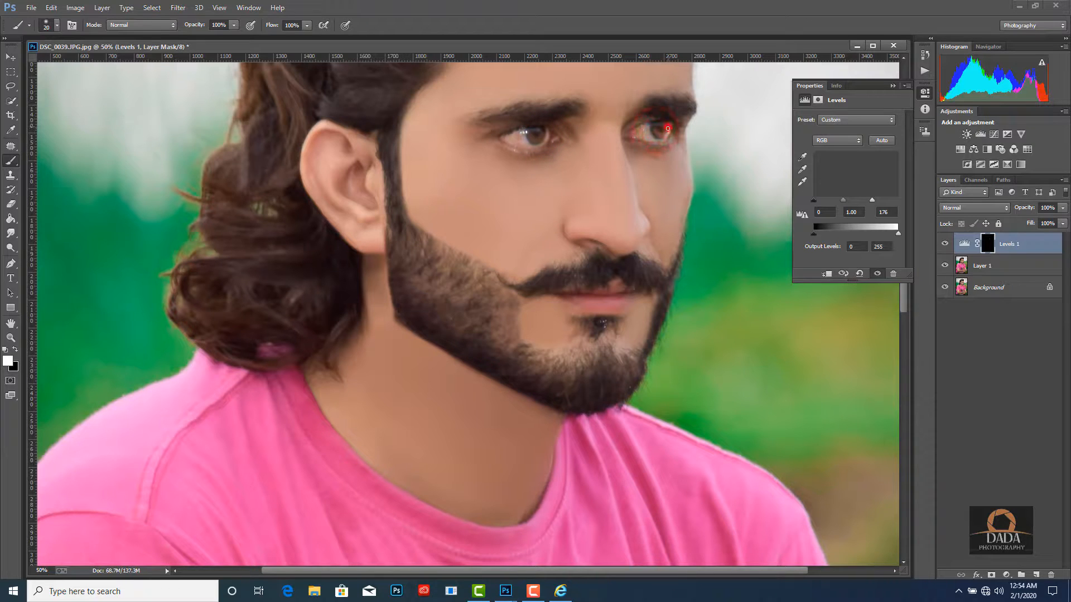
- Paint the Levels brightening onto the iris of the farther eye, undoing the first strokes and redoing them
left_click(665, 126)
key("ctrl+z")
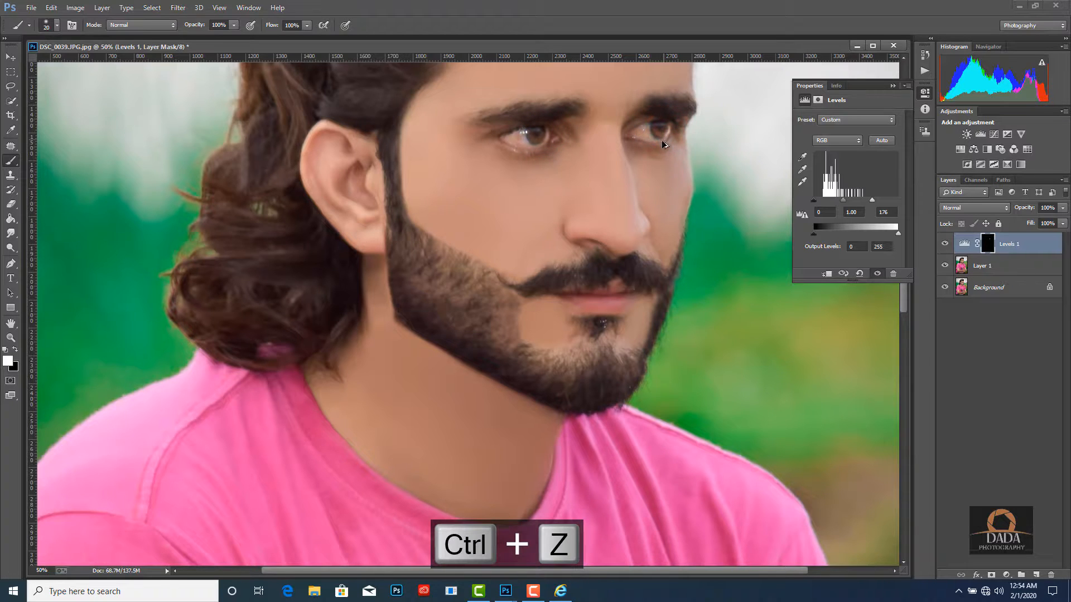
key("ctrl+alt+z")
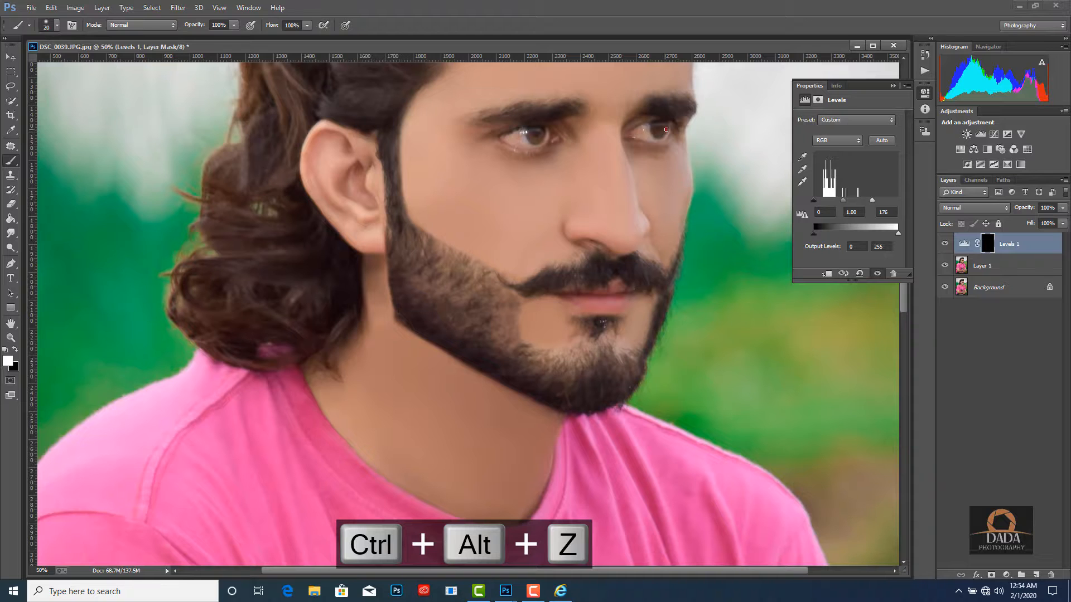
left_click(664, 130)
left_click(653, 128)
- Strengthen the eye brightening by lowering the Levels white input to about 144
key("ctrl+minus")
key("ctrl+minus")
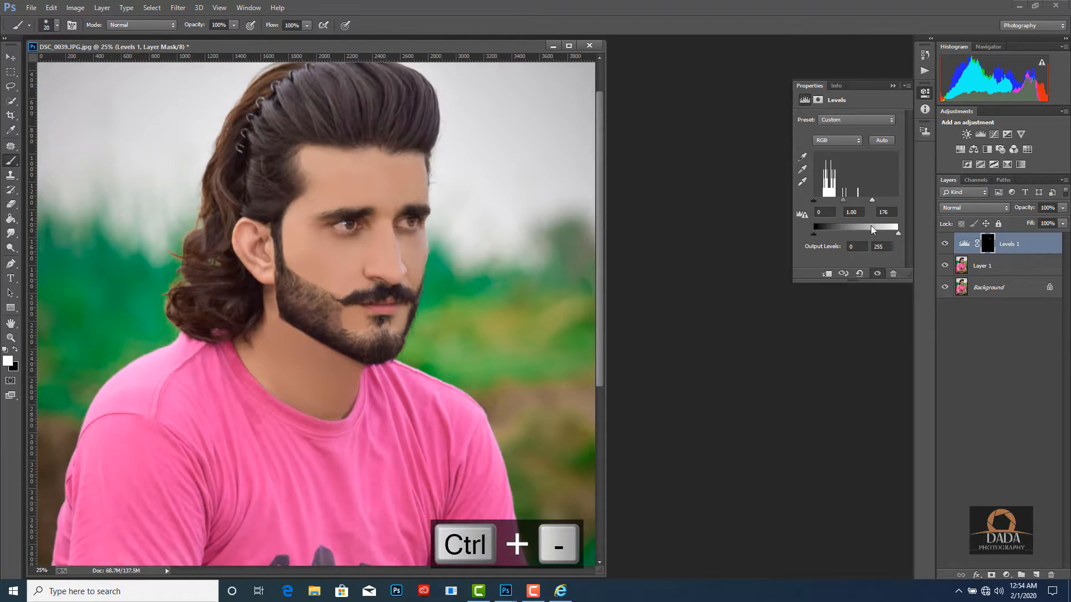
left_click_drag(872, 200, 858, 199)
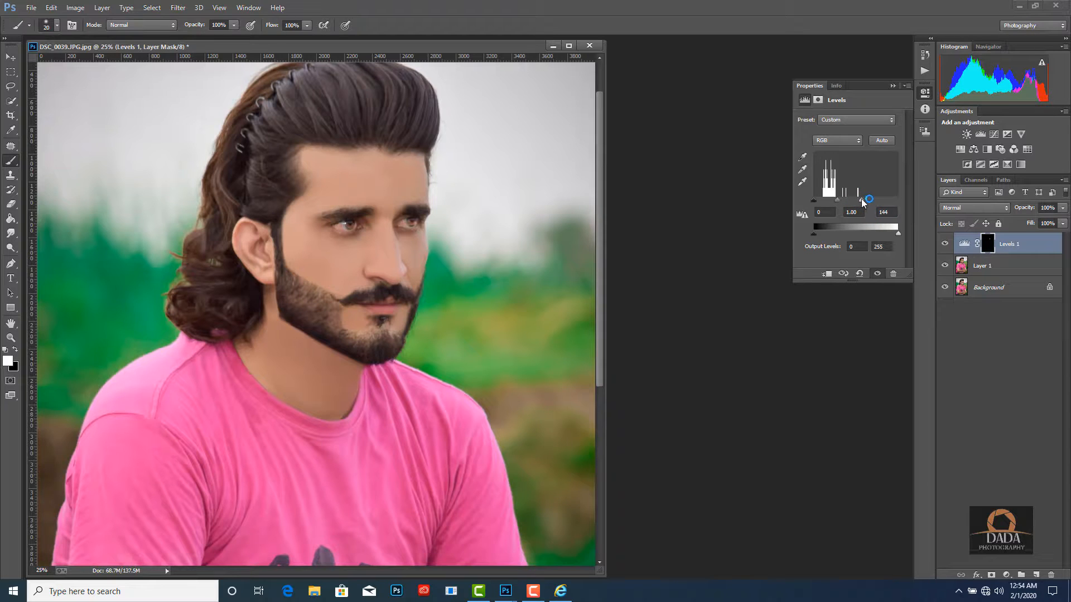
- Merge the eye Levels adjustment with all visible layers and duplicate the flattened portrait
right_click(1039, 247)
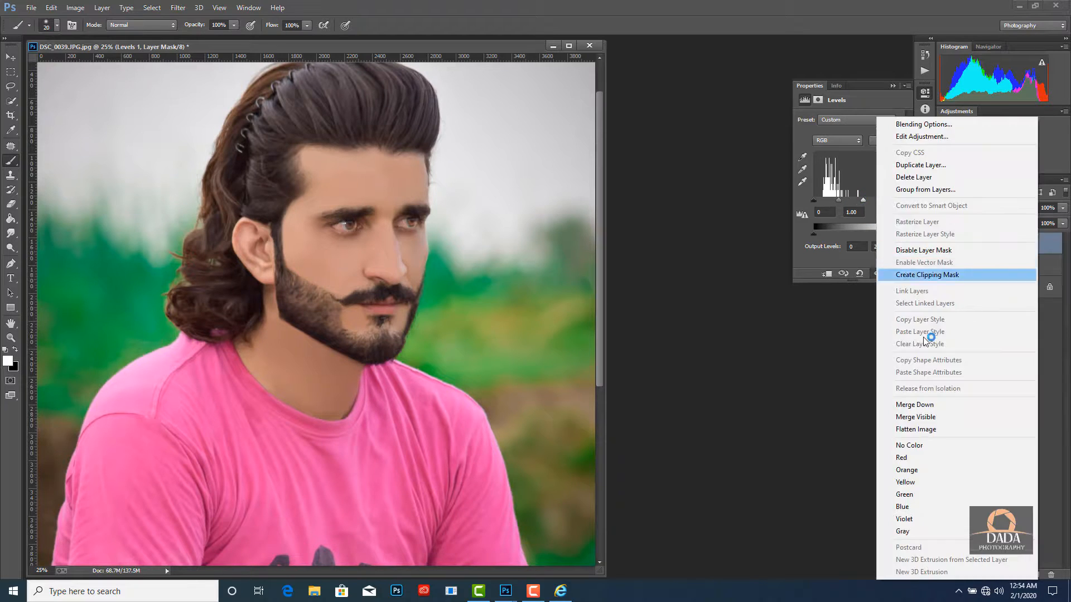
left_click(902, 418)
key("ctrl+minus")
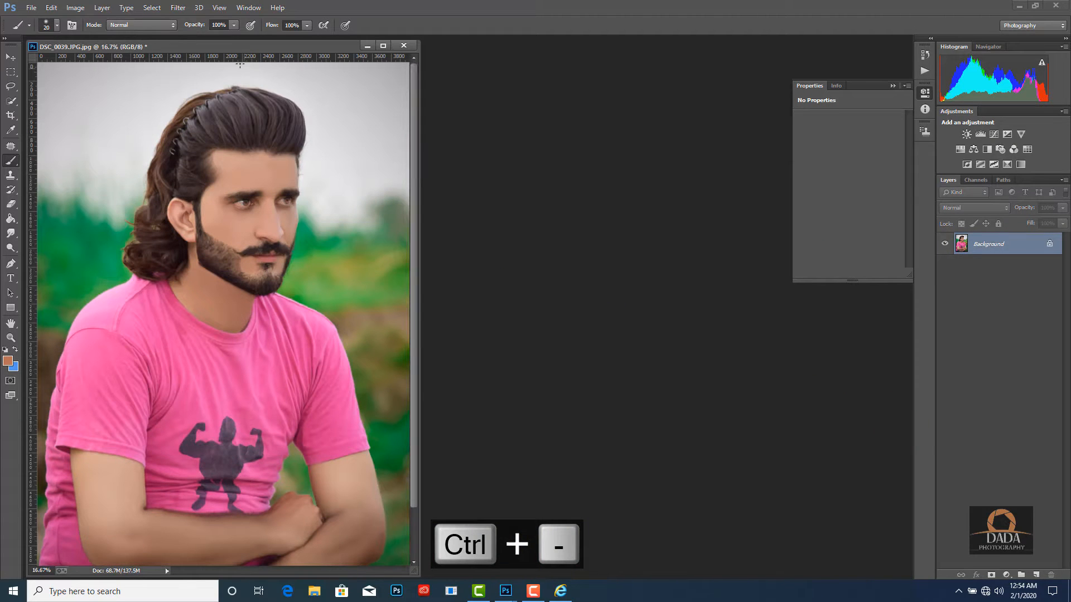
left_click_drag(235, 46, 448, 72)
key("ctrl+j")
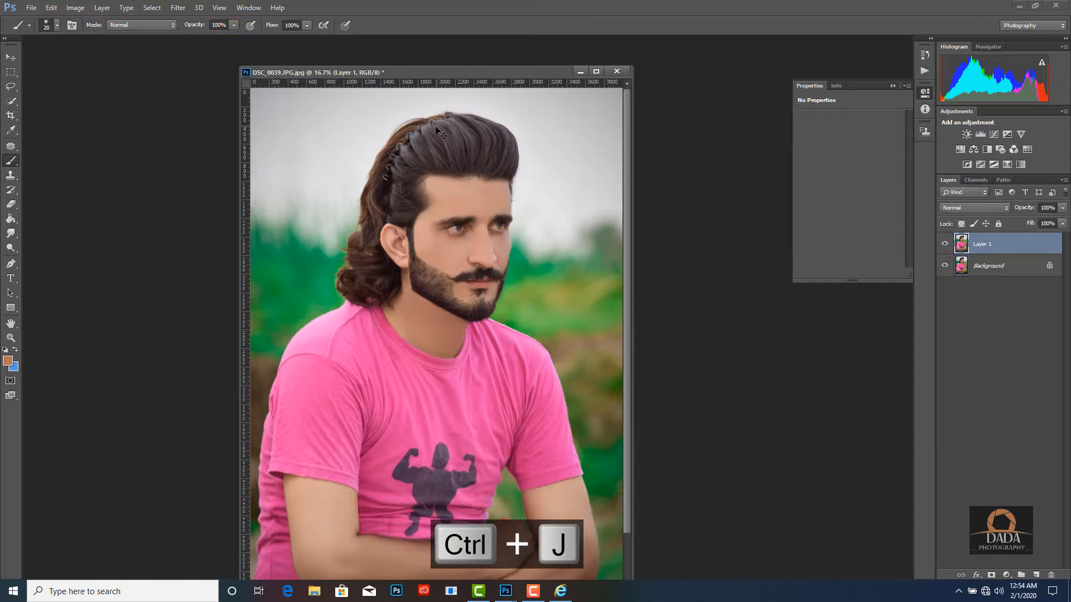
- In the Camera Raw filter, set HSL saturation to Oranges -13 and Reds +15, and Oranges luminance to +11
key("ctrl+shift+a")
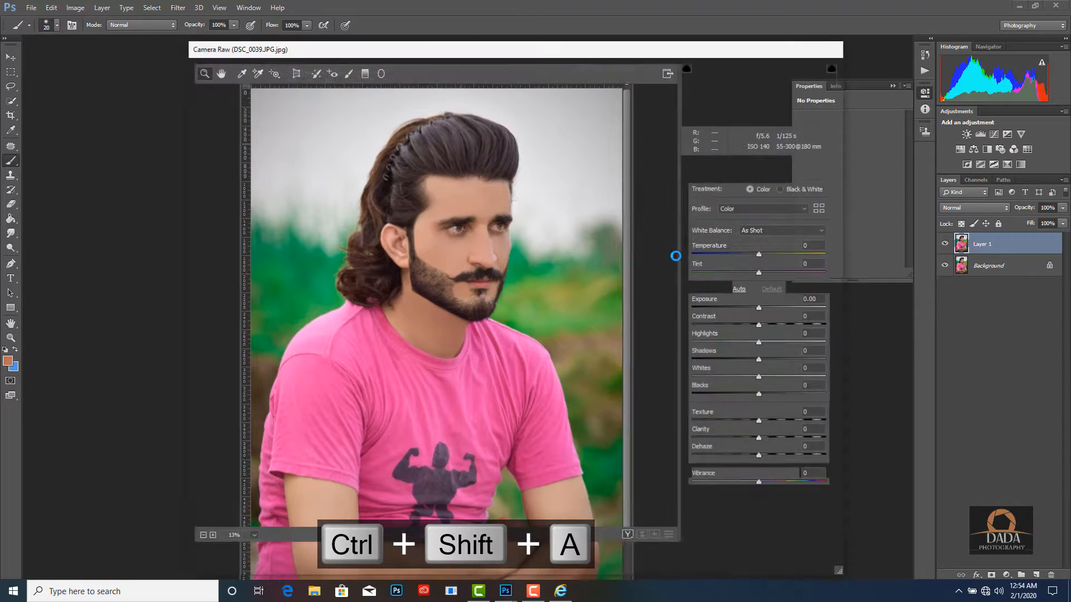
left_click(725, 162)
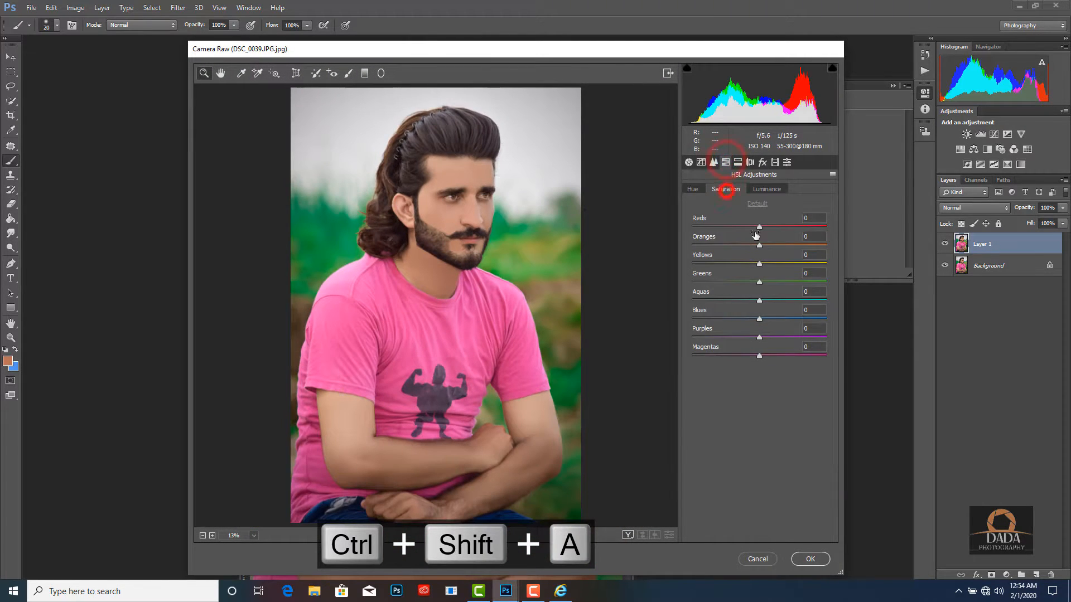
left_click_drag(760, 246, 752, 247)
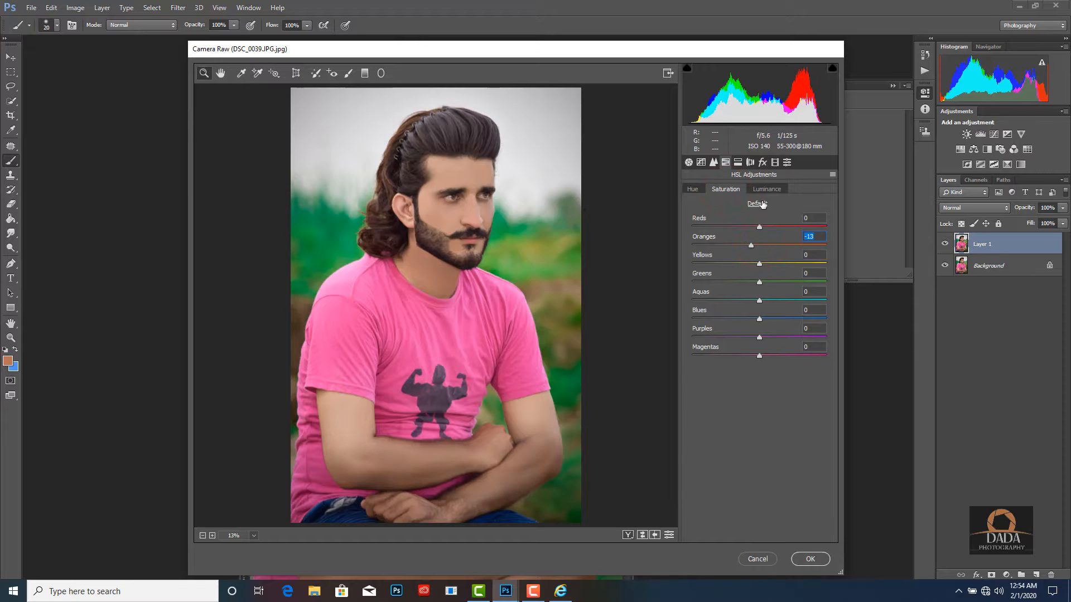
left_click(759, 228)
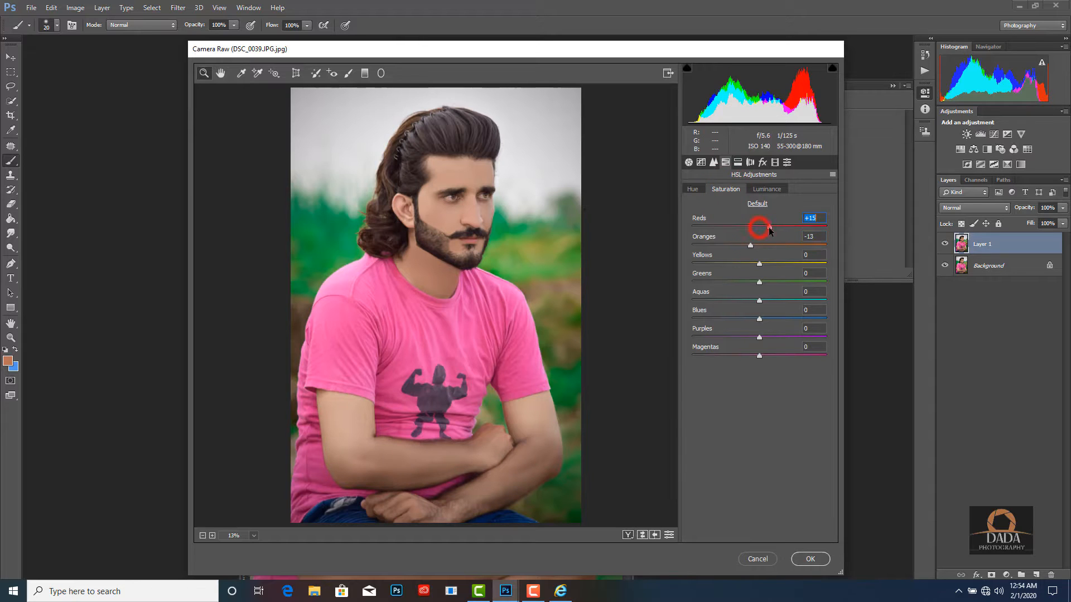
left_click(766, 189)
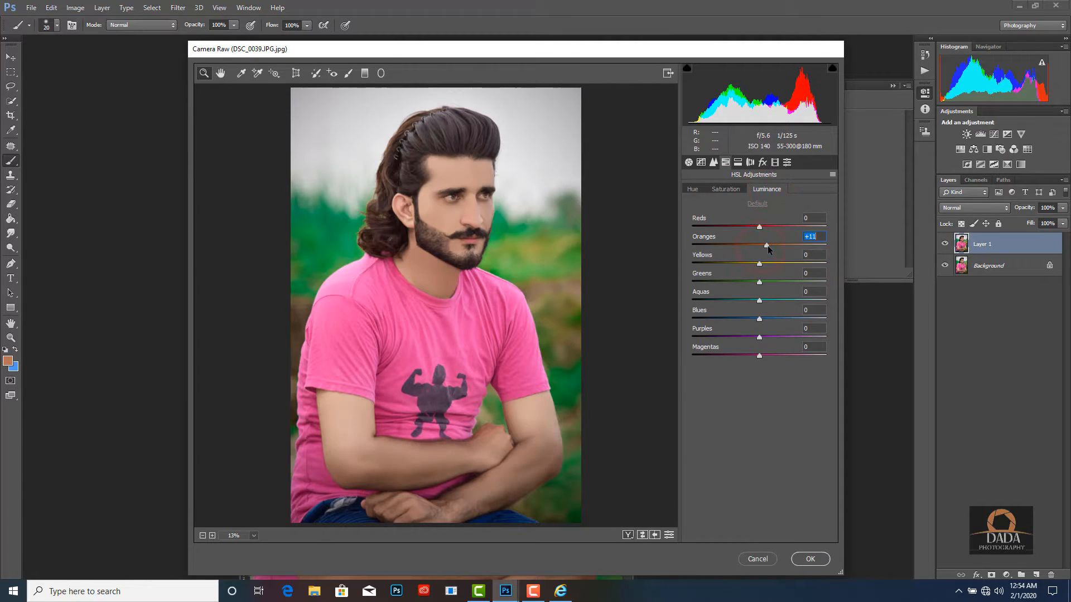
- Apply a post-crop vignette of -22 and a tone curve with Highlights +9, Lights +9, Darks -9 and Shadows -12
left_click(762, 163)
left_click_drag(758, 305, 744, 306)
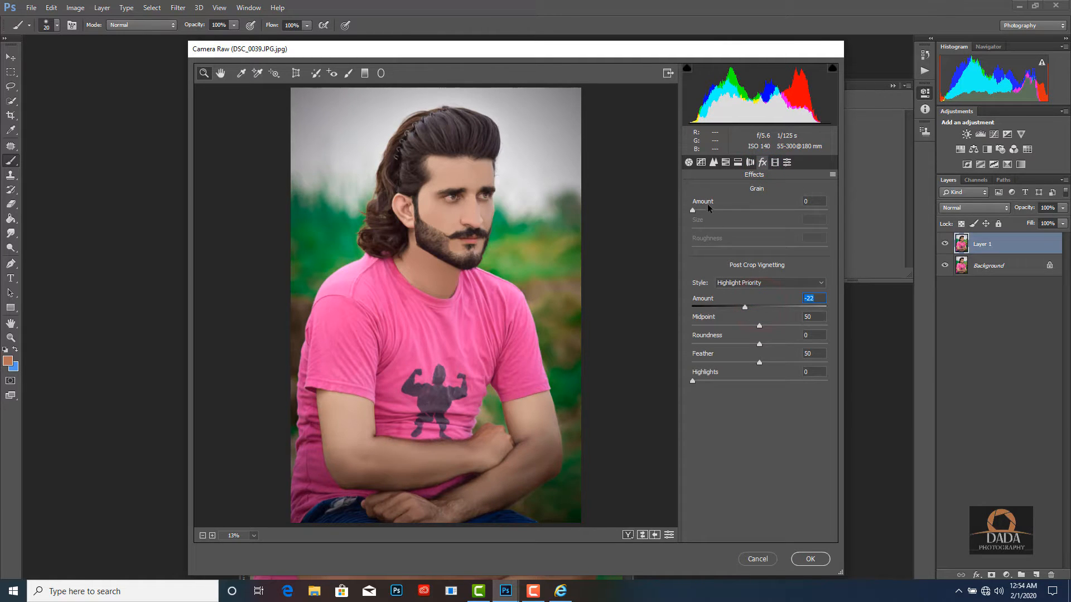
left_click(698, 163)
left_click_drag(760, 368, 751, 419)
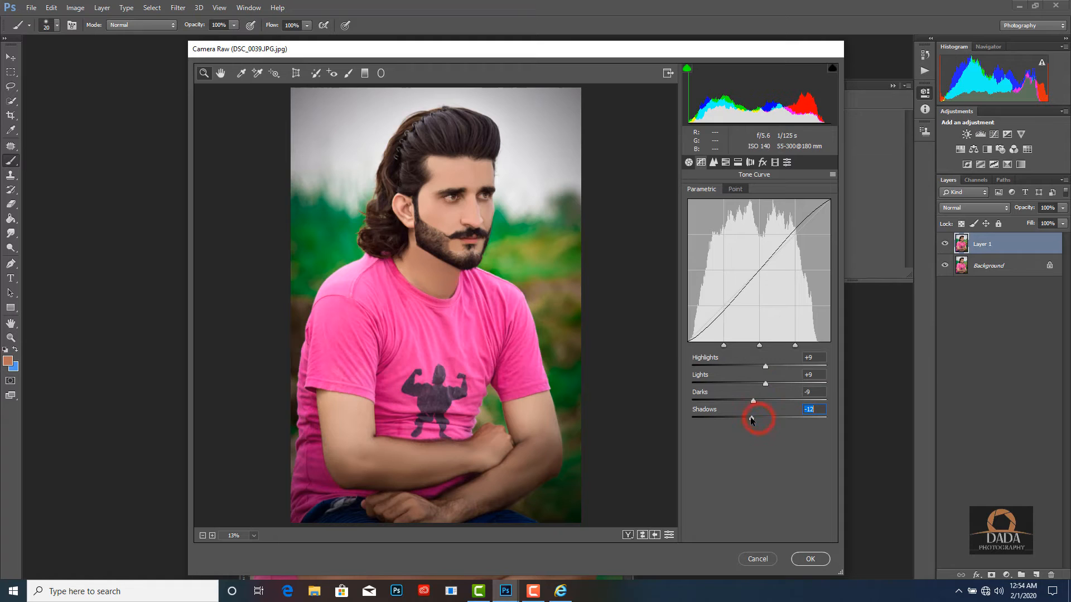
left_click(810, 559)
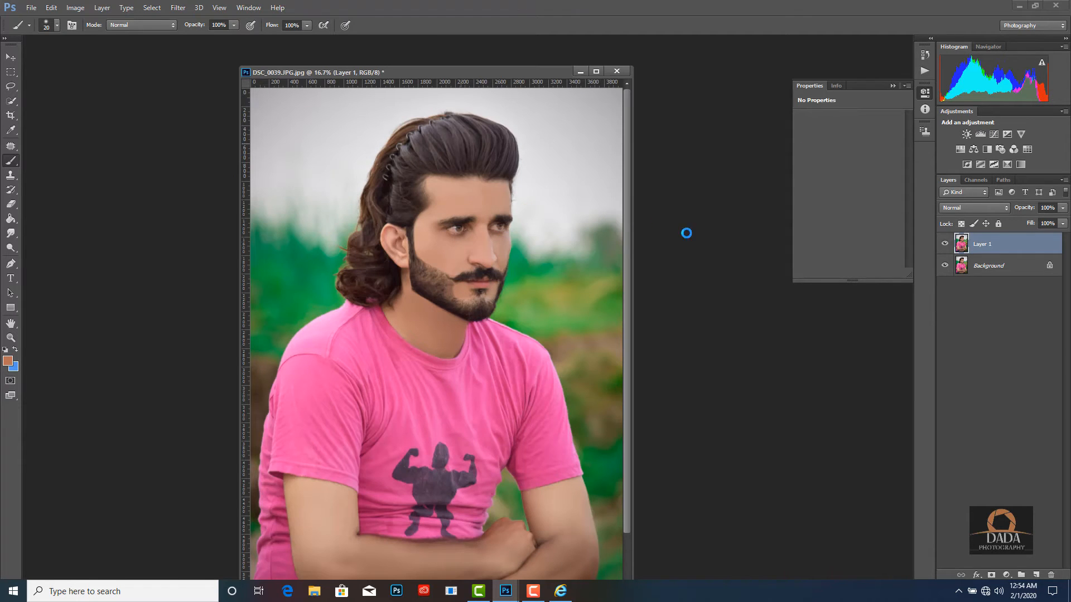
- Merge the Camera Raw graded layer down into the background
right_click(988, 245)
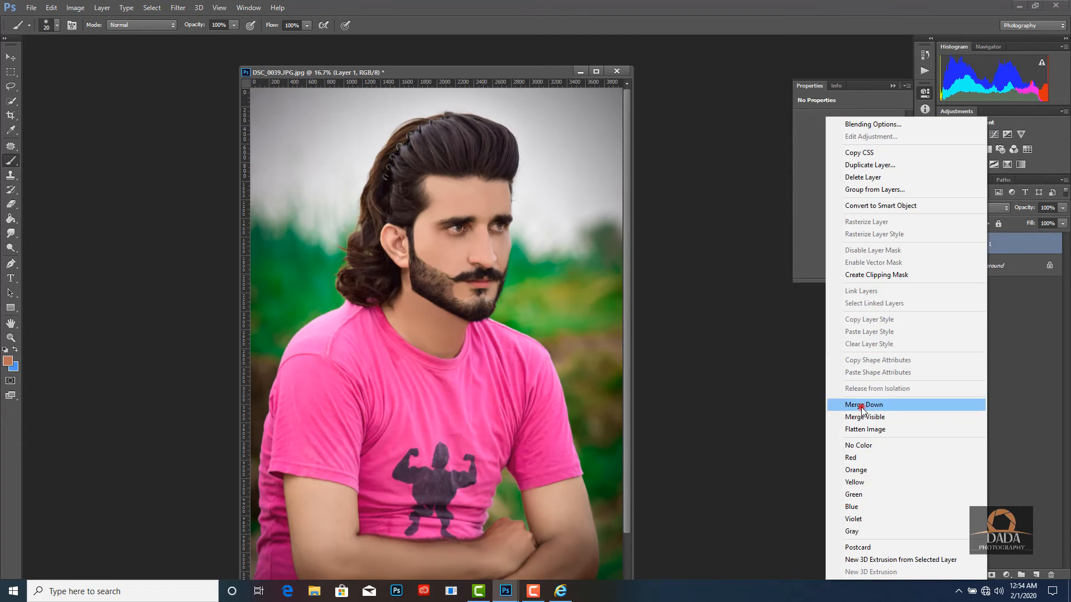
left_click(862, 406)
key("ctrl+minus")
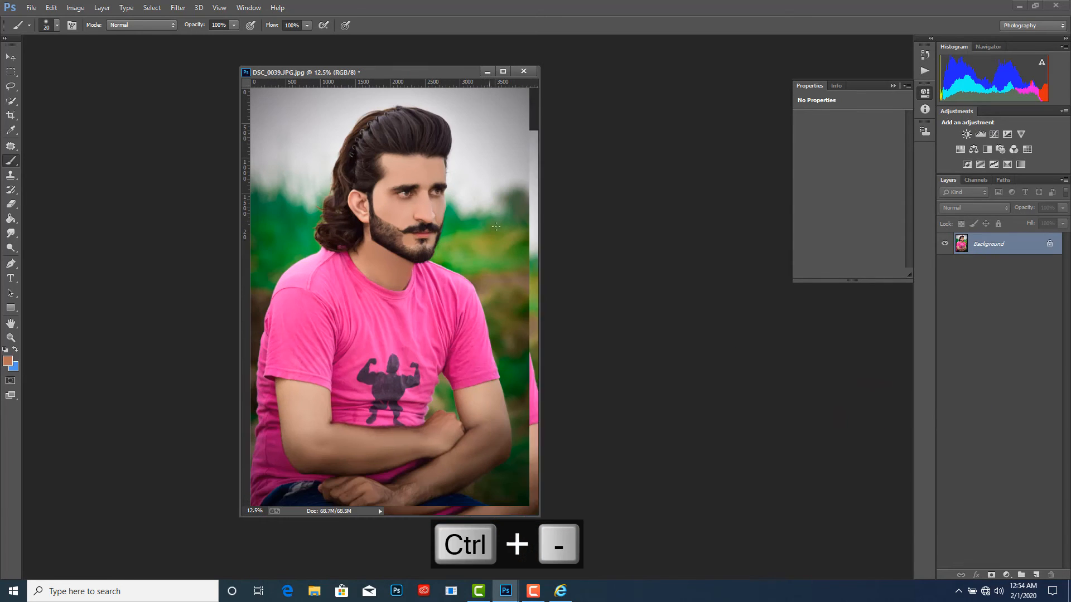
left_click(534, 595)
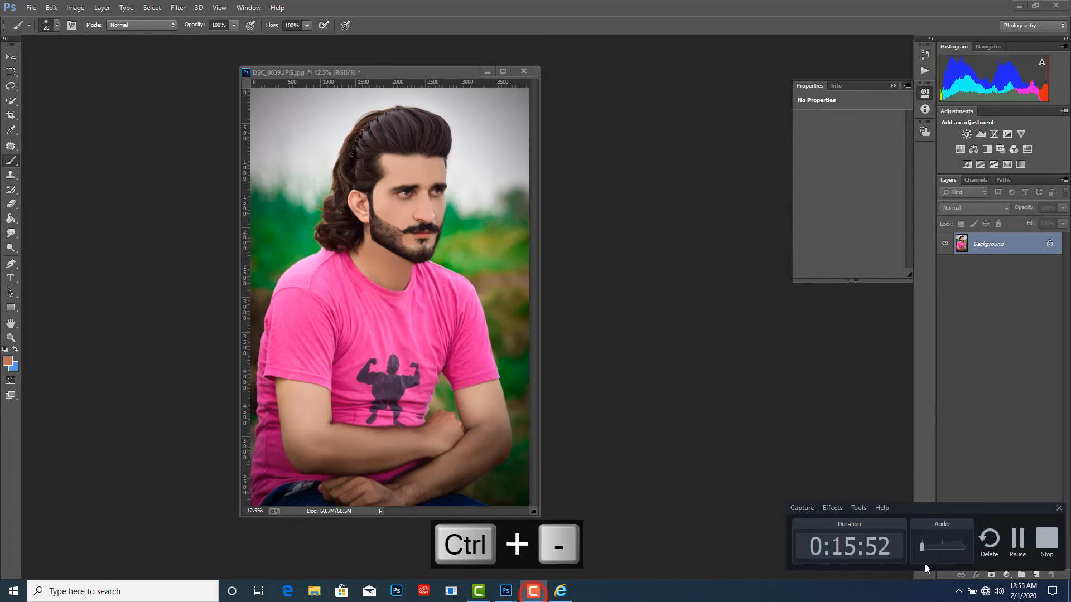